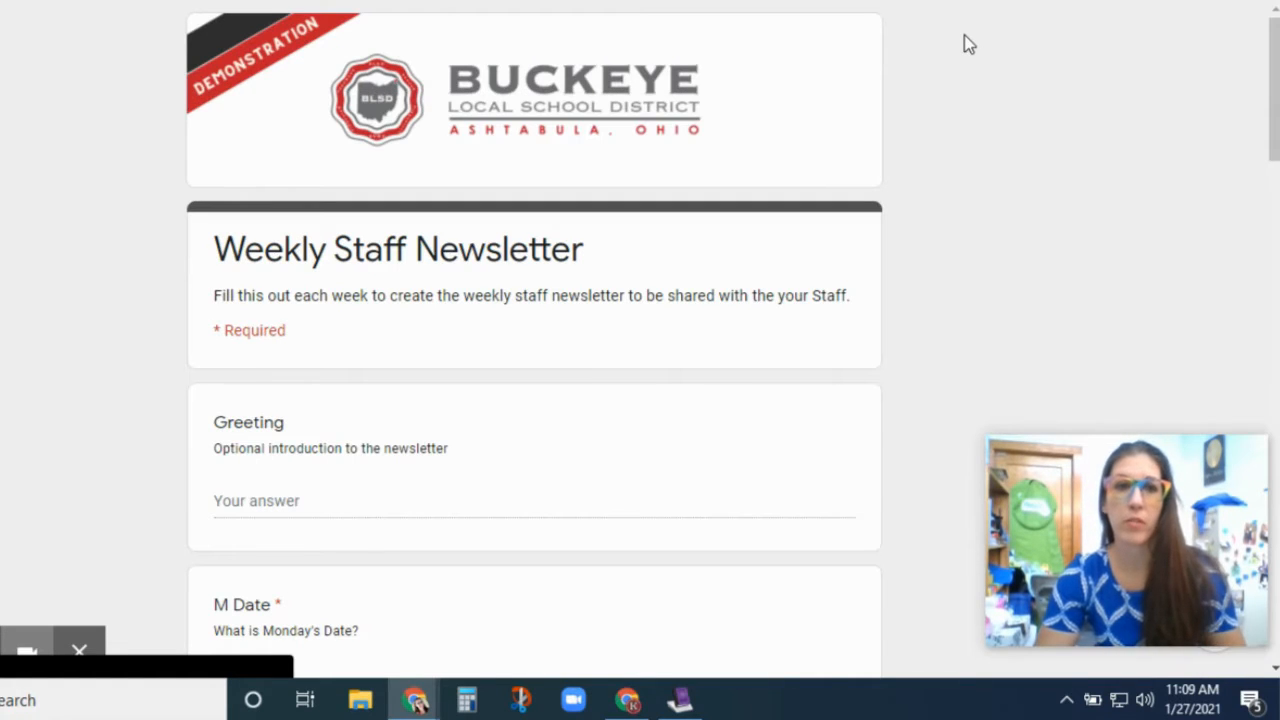
# - Answer the Greeting question with "Welcome back from winter break~!"
pyautogui.click(130, 2)
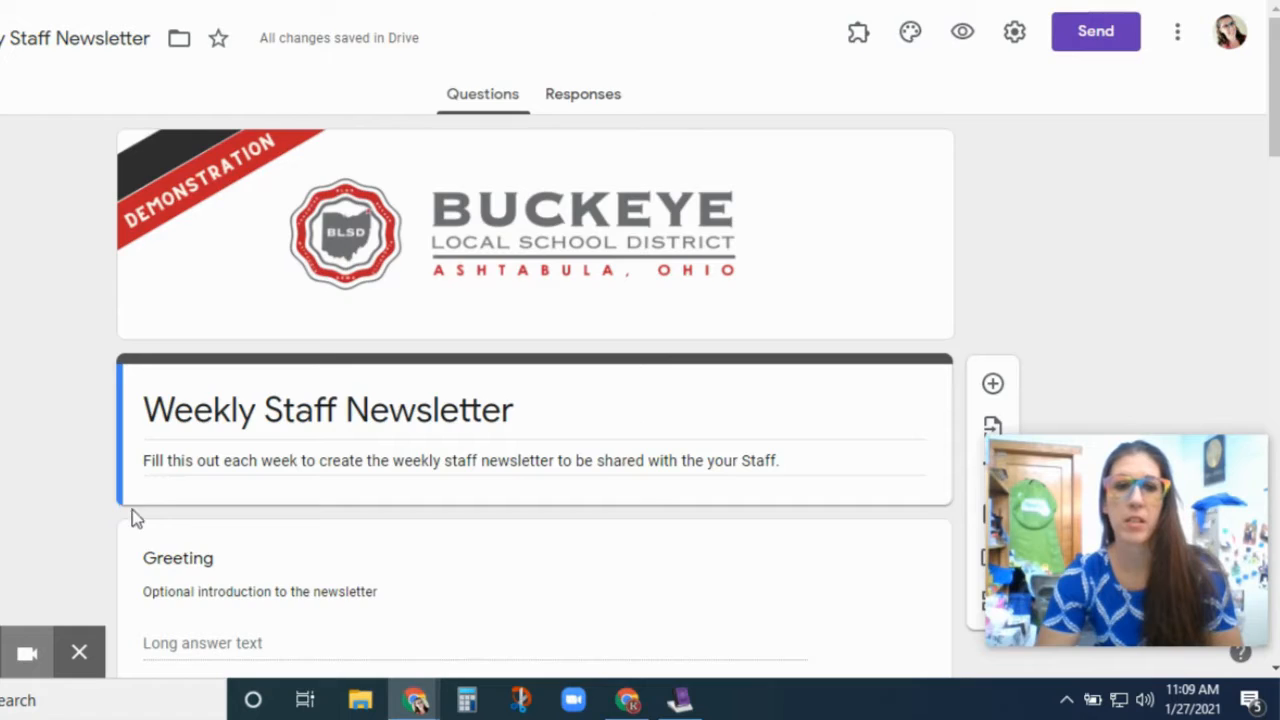
pyautogui.scroll(-4, 103, 491)
pyautogui.scroll(4, 114, 346)
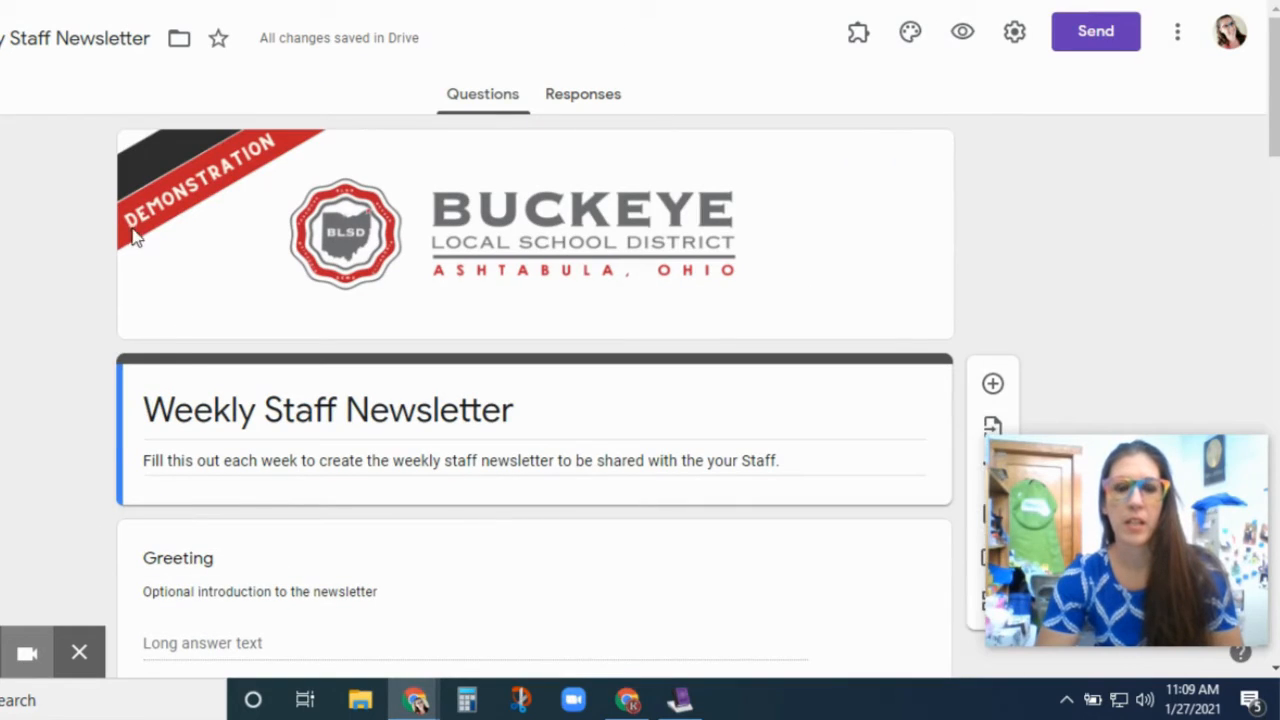
pyautogui.click(418, 704)
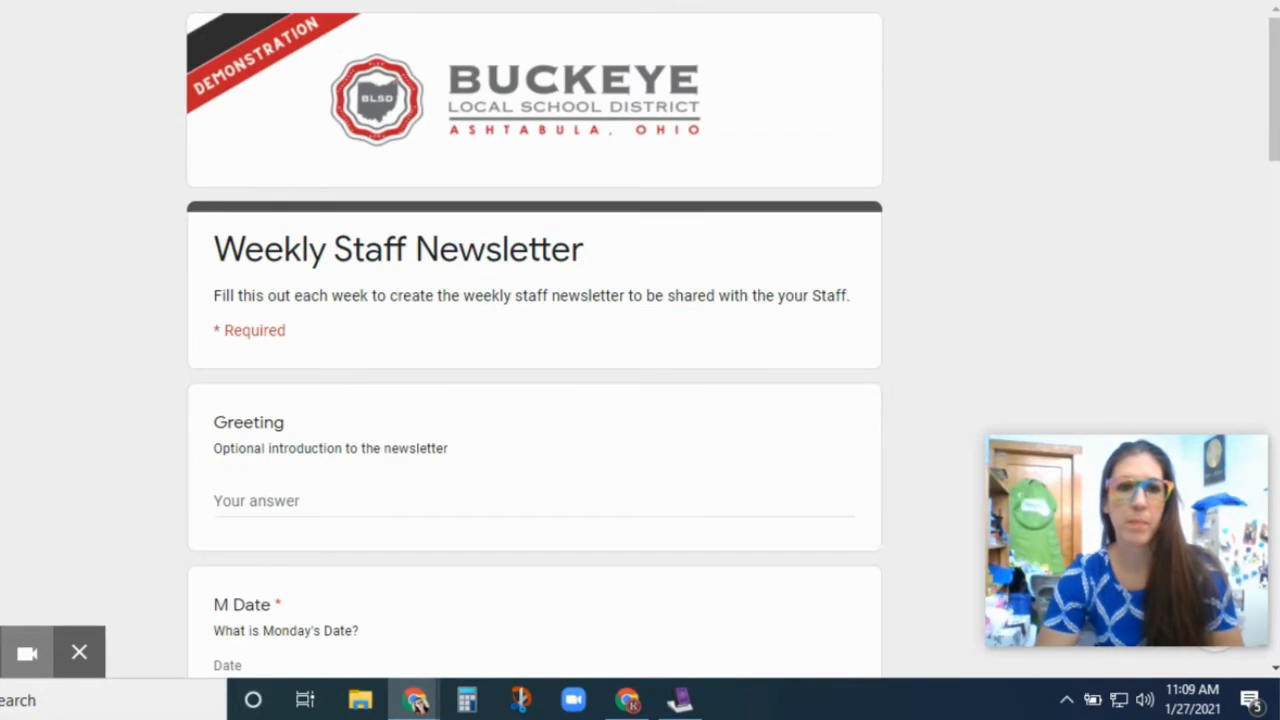
pyautogui.click(79, 652)
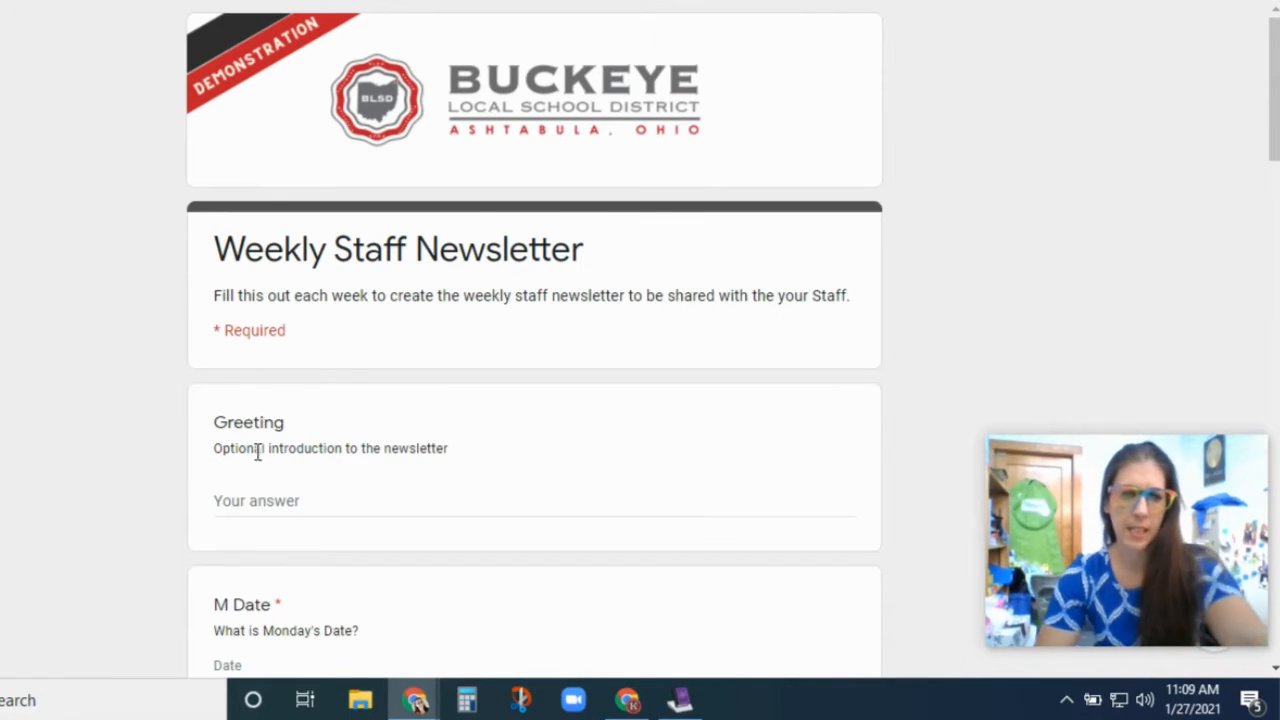
pyautogui.scroll(-1, 258, 452)
pyautogui.click(255, 393)
pyautogui.write('Welcome back from winter break~!')
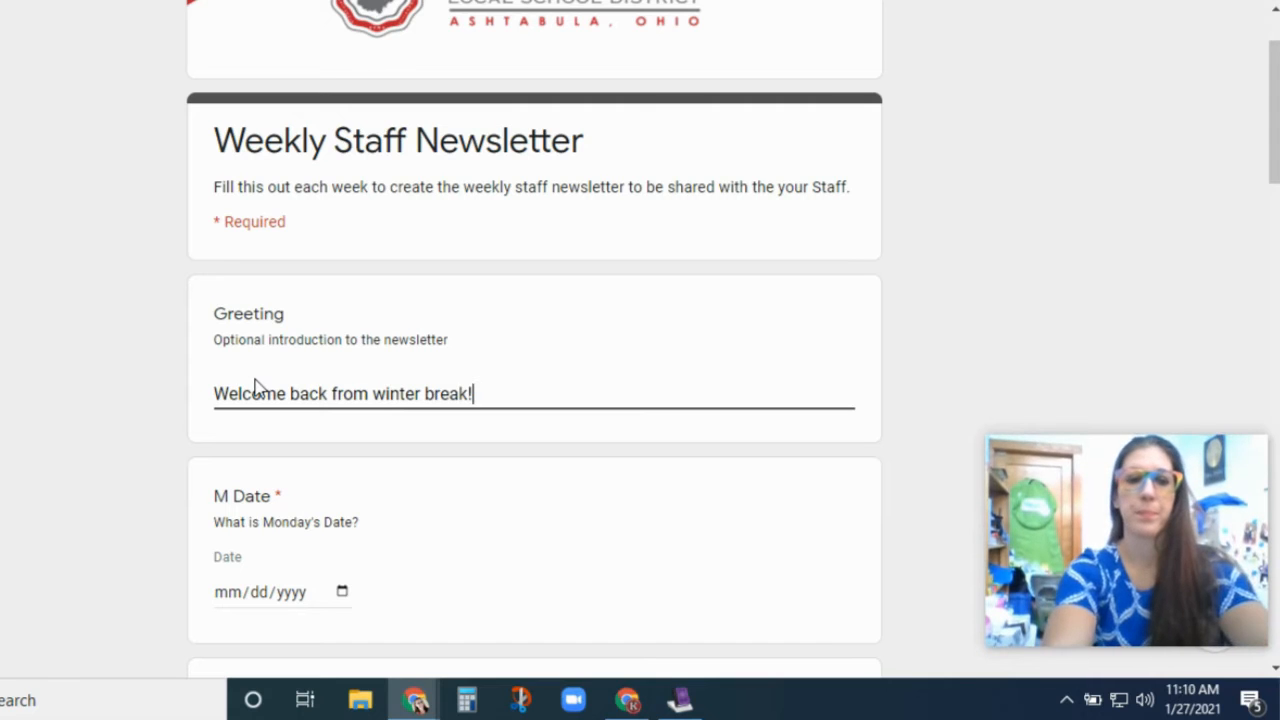
# - Set Monday's date to 02/01/2021 with the event "Staff meeting at 8am"
pyautogui.scroll(-1, 259, 388)
pyautogui.scroll(-2, 256, 387)
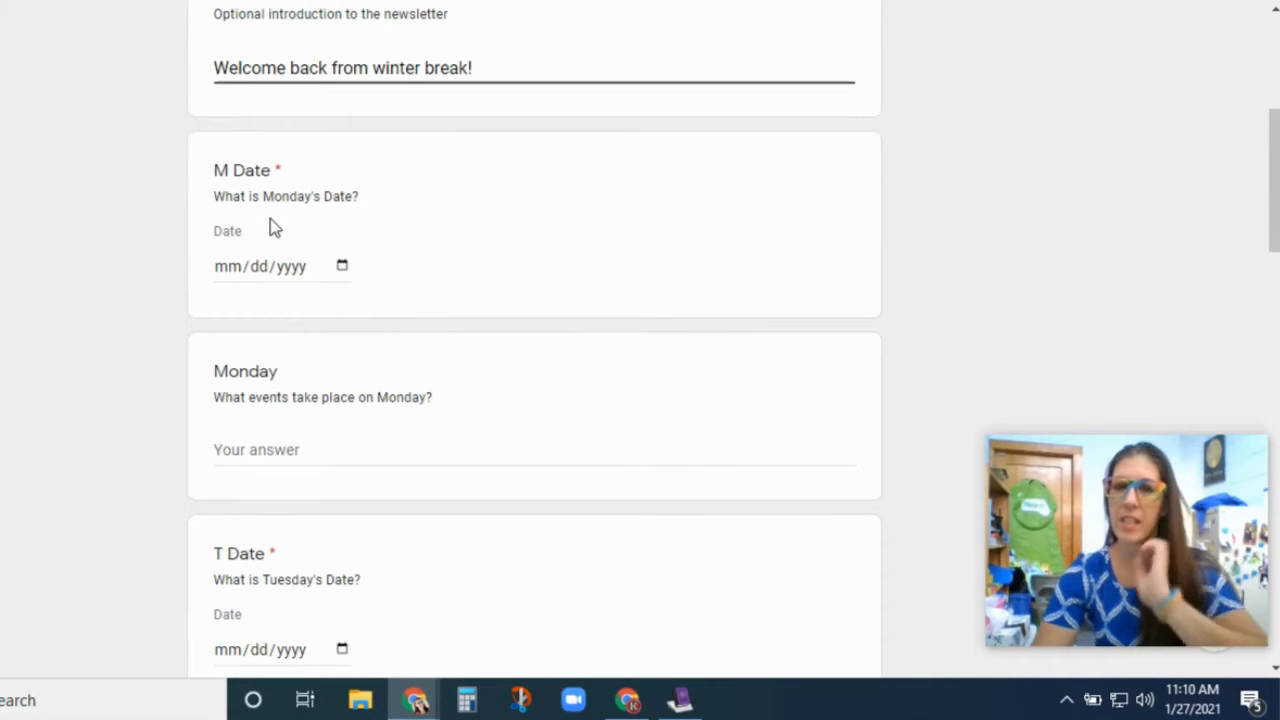
pyautogui.click(344, 266)
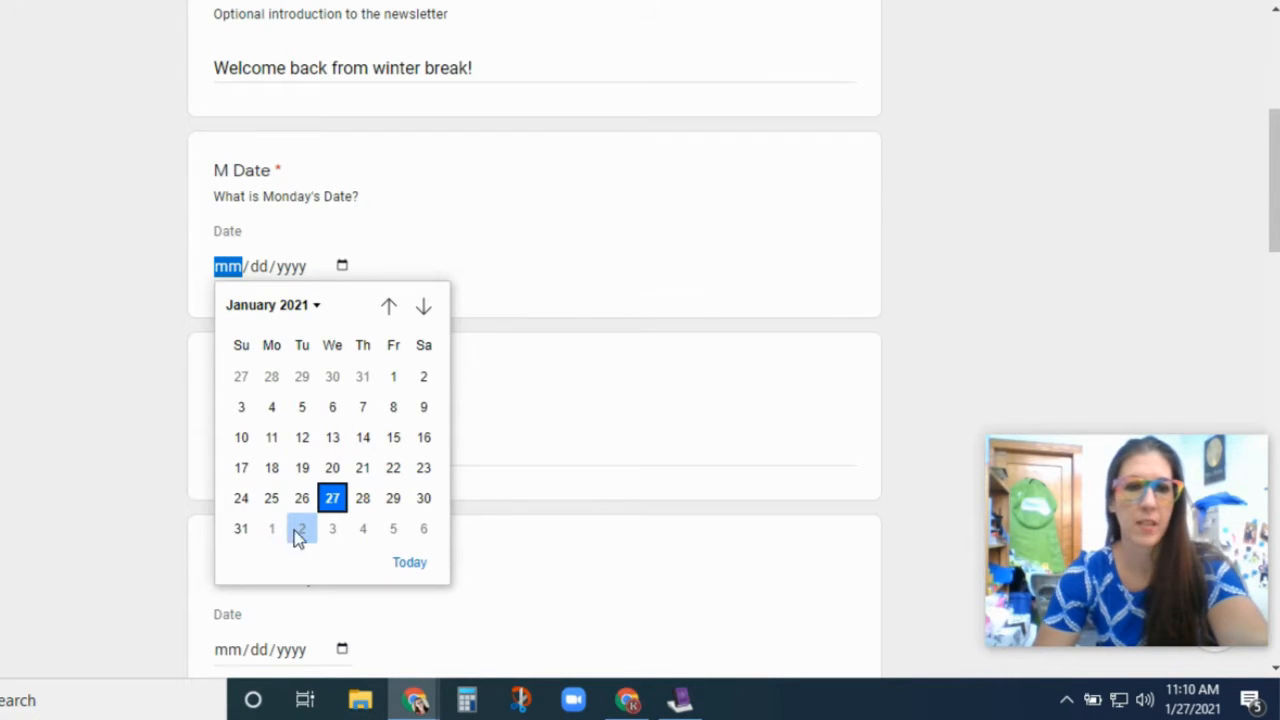
pyautogui.click(273, 531)
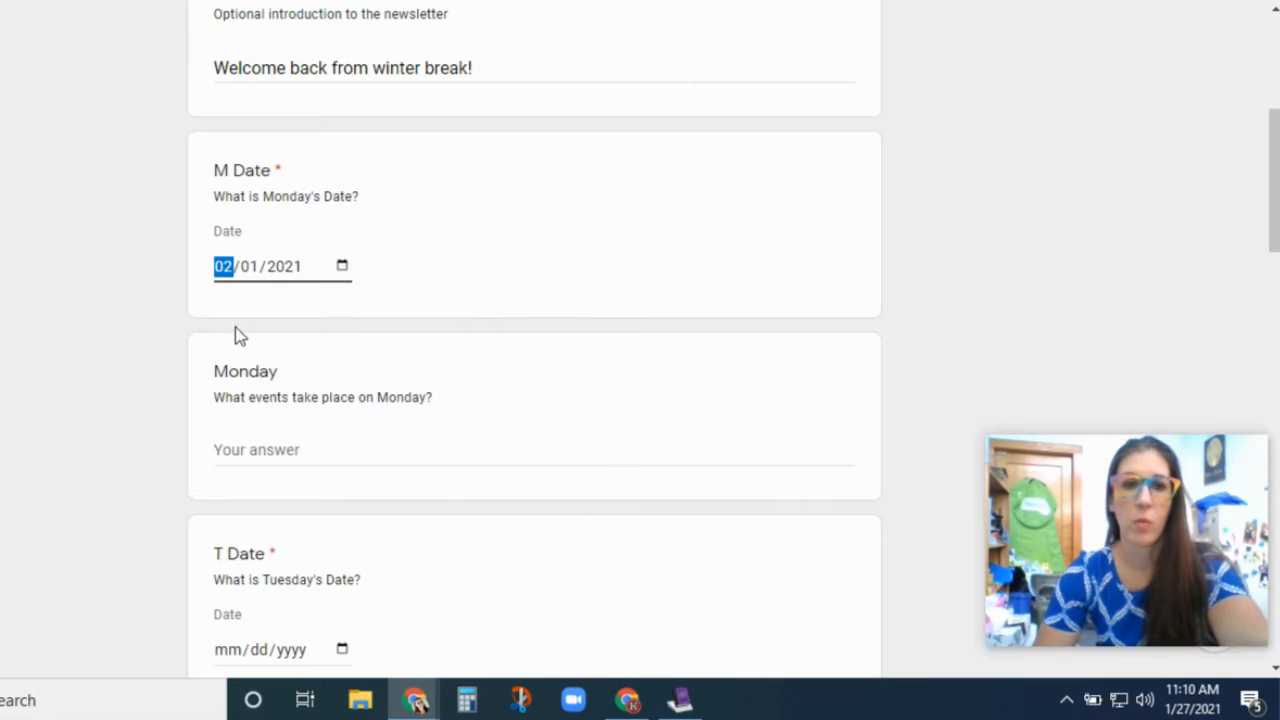
pyautogui.click(281, 451)
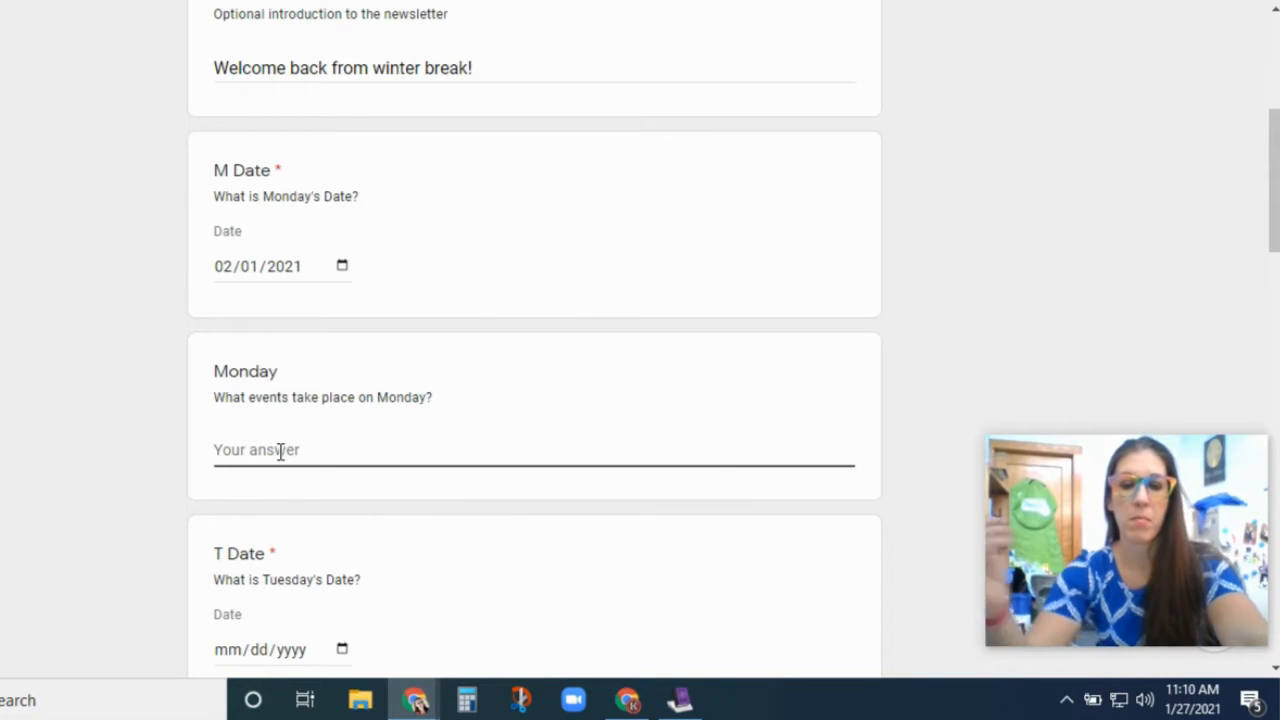
pyautogui.write('Staff mee')
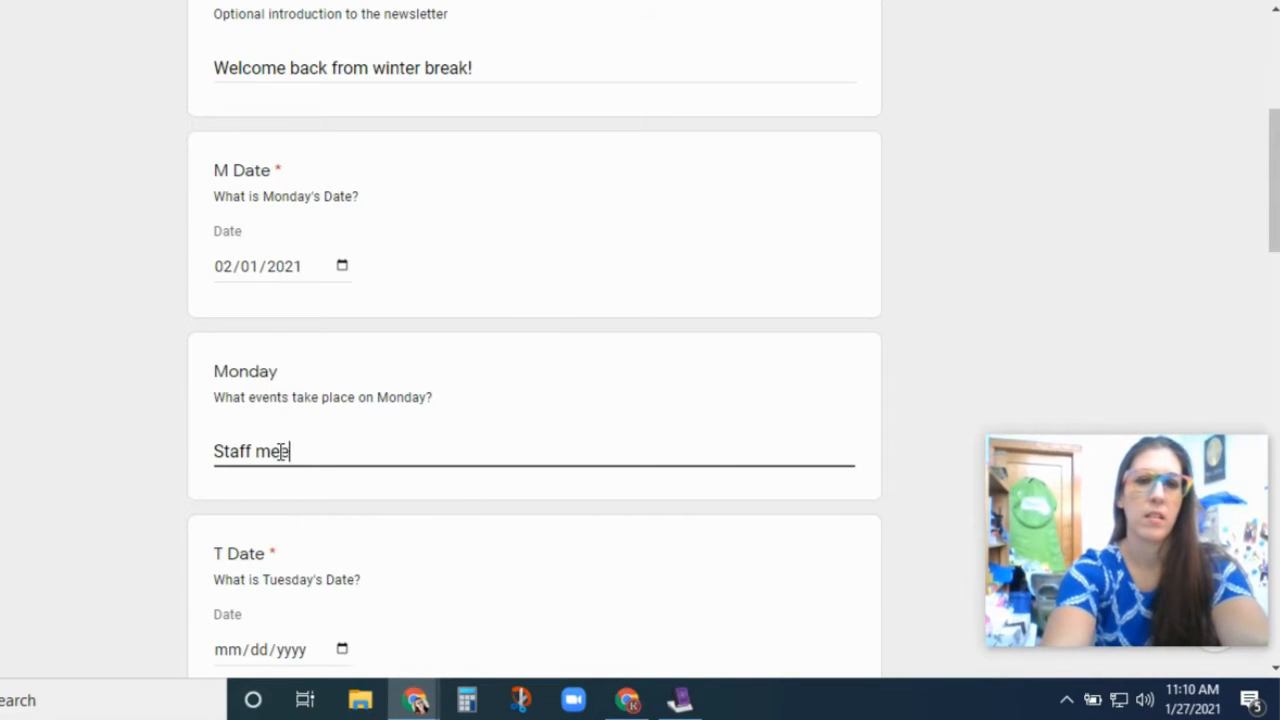
pyautogui.write('ting at 8am')
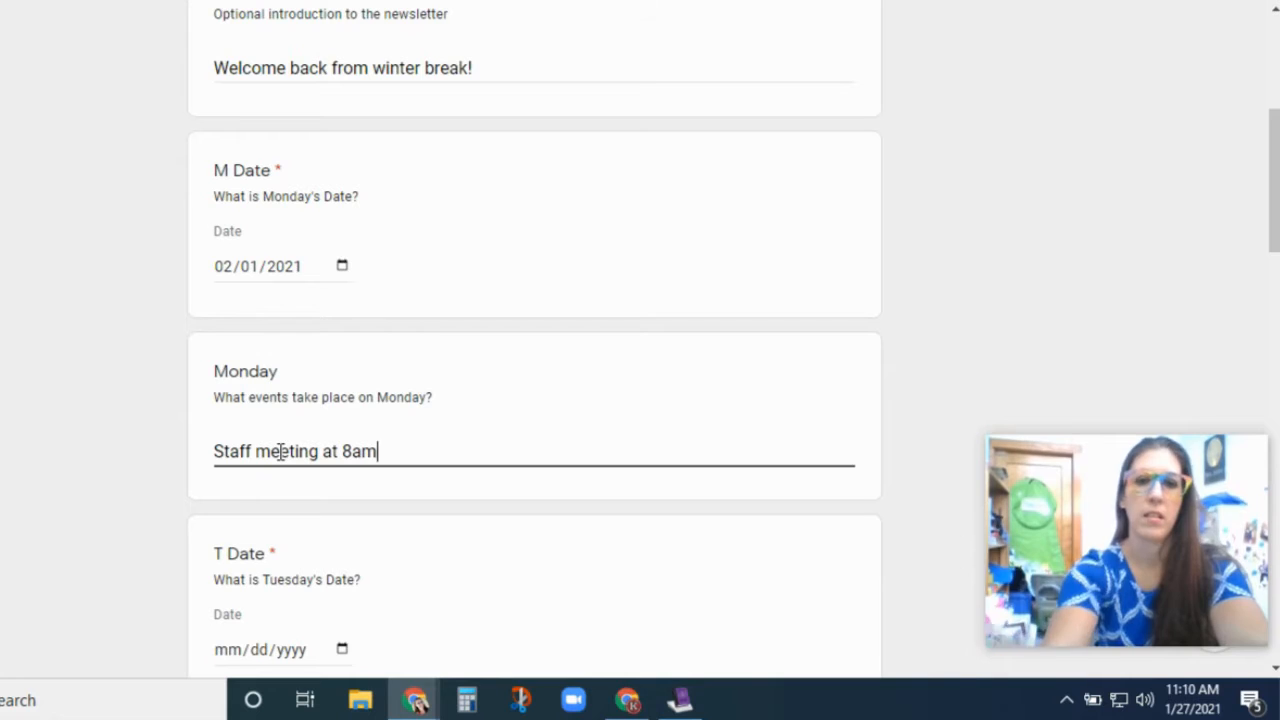
# - Set Tuesday's date to 02/02/2021
pyautogui.scroll(-1, 281, 452)
pyautogui.scroll(-2, 281, 452)
pyautogui.click(341, 431)
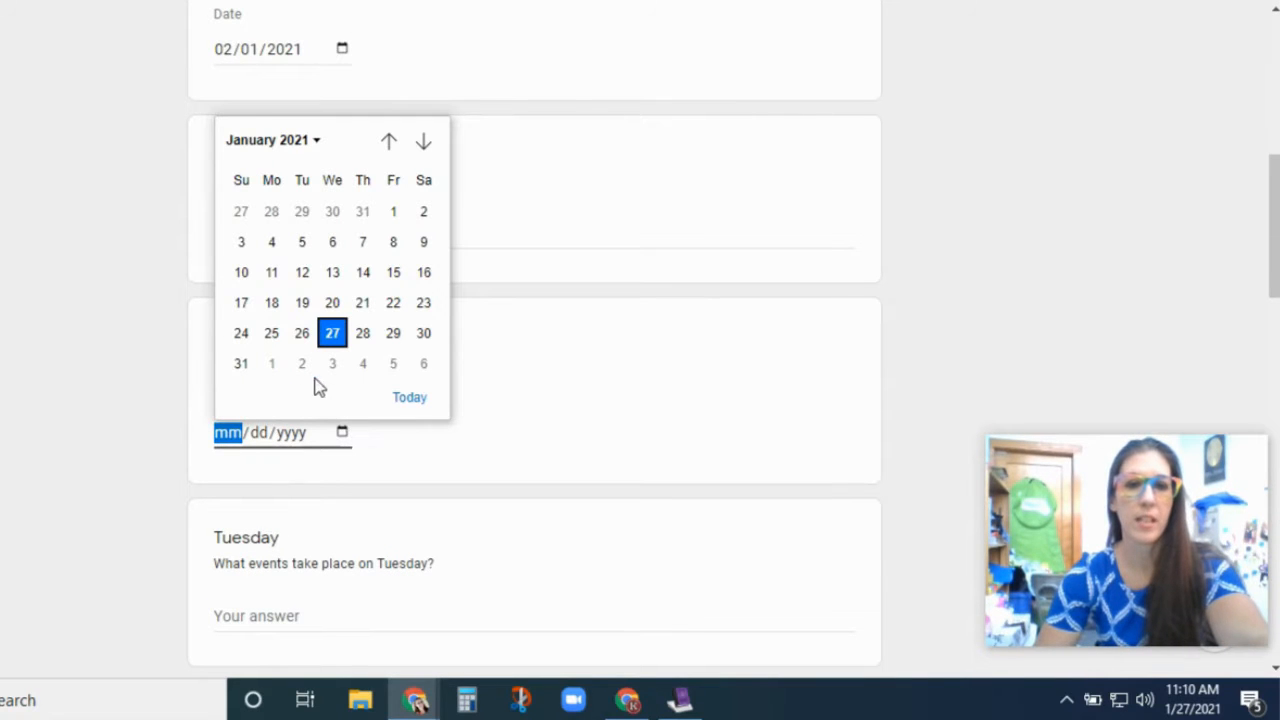
pyautogui.click(304, 366)
pyautogui.scroll(-1, 157, 450)
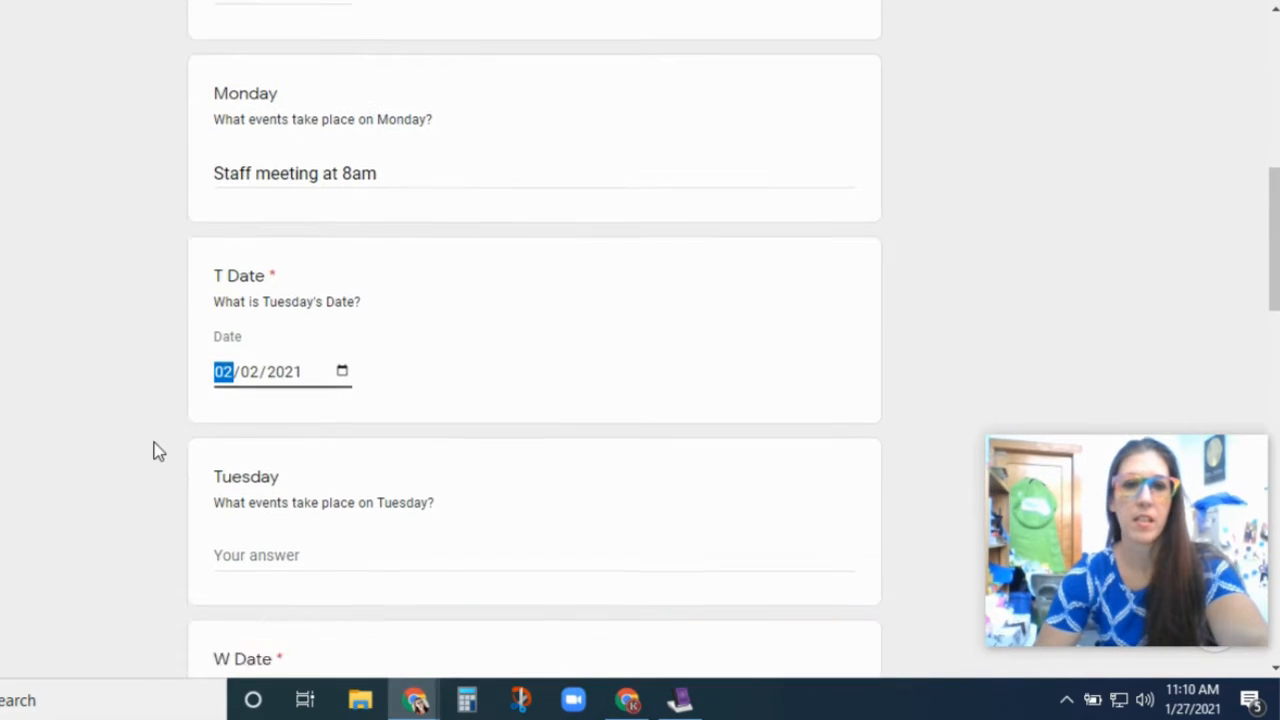
pyautogui.scroll(-2, 157, 450)
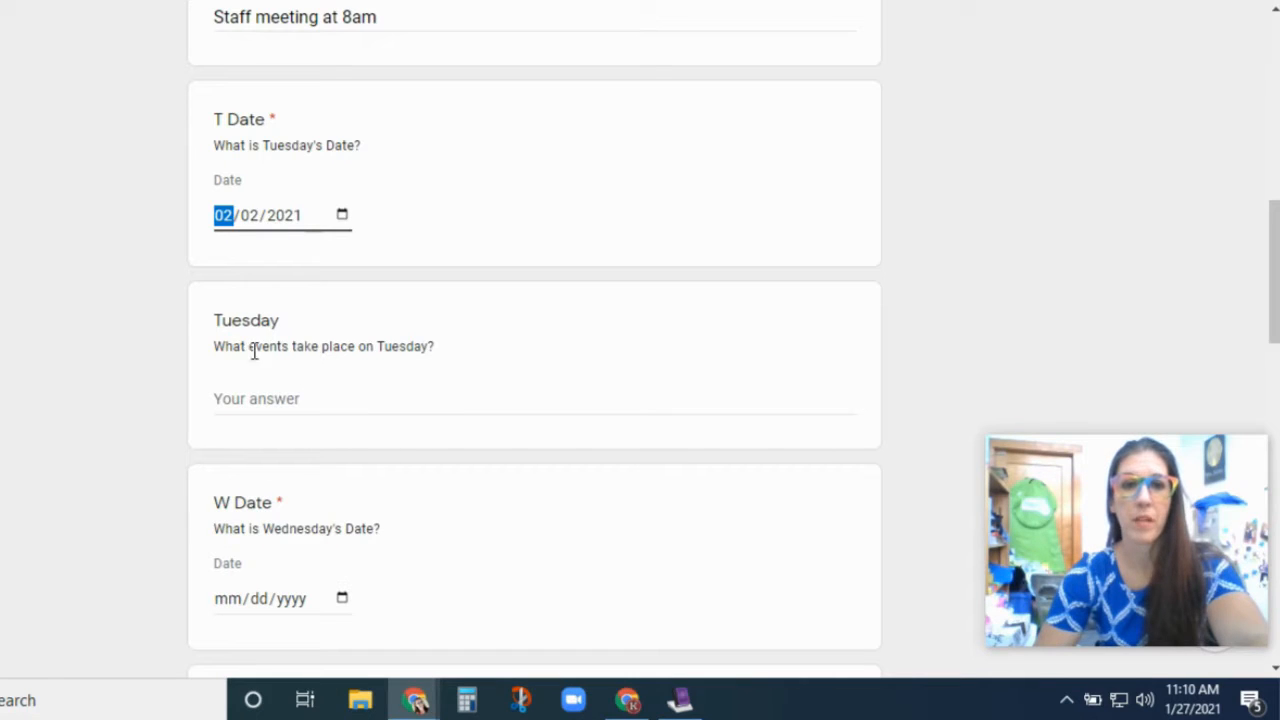
pyautogui.scroll(-4, 357, 358)
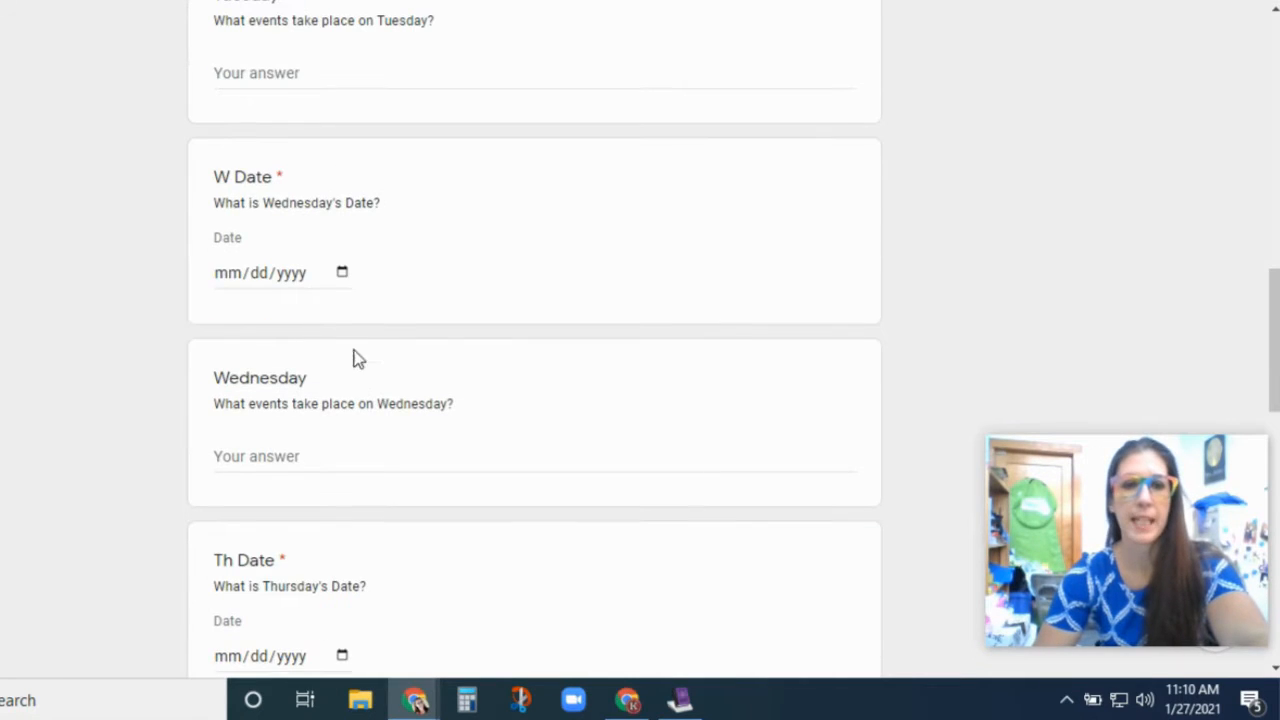
# - Set Wednesday to February 3 with "Staff TBT at 8am" and Thursday's event "Pizza Party! Pax Winners!"
pyautogui.click(342, 272)
pyautogui.click(331, 534)
pyautogui.click(280, 457)
pyautogui.write('Staff TBT at 8am')
pyautogui.scroll(-4, 281, 453)
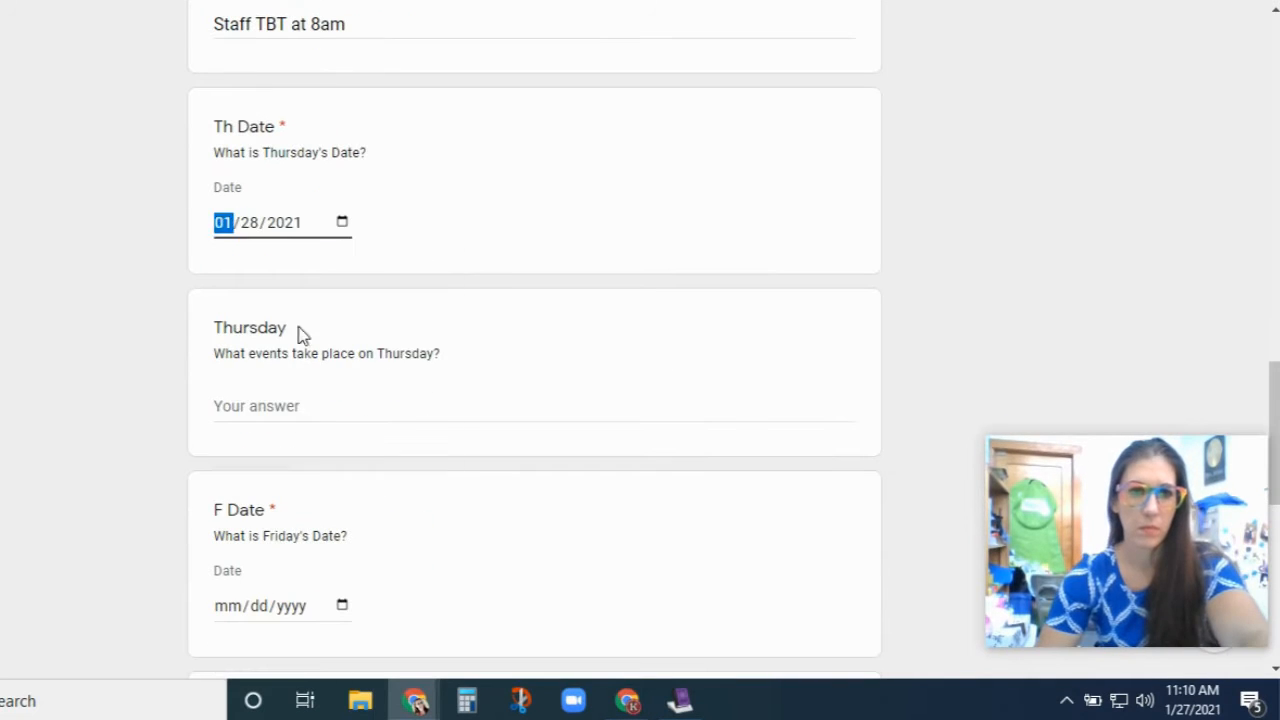
pyautogui.click(280, 403)
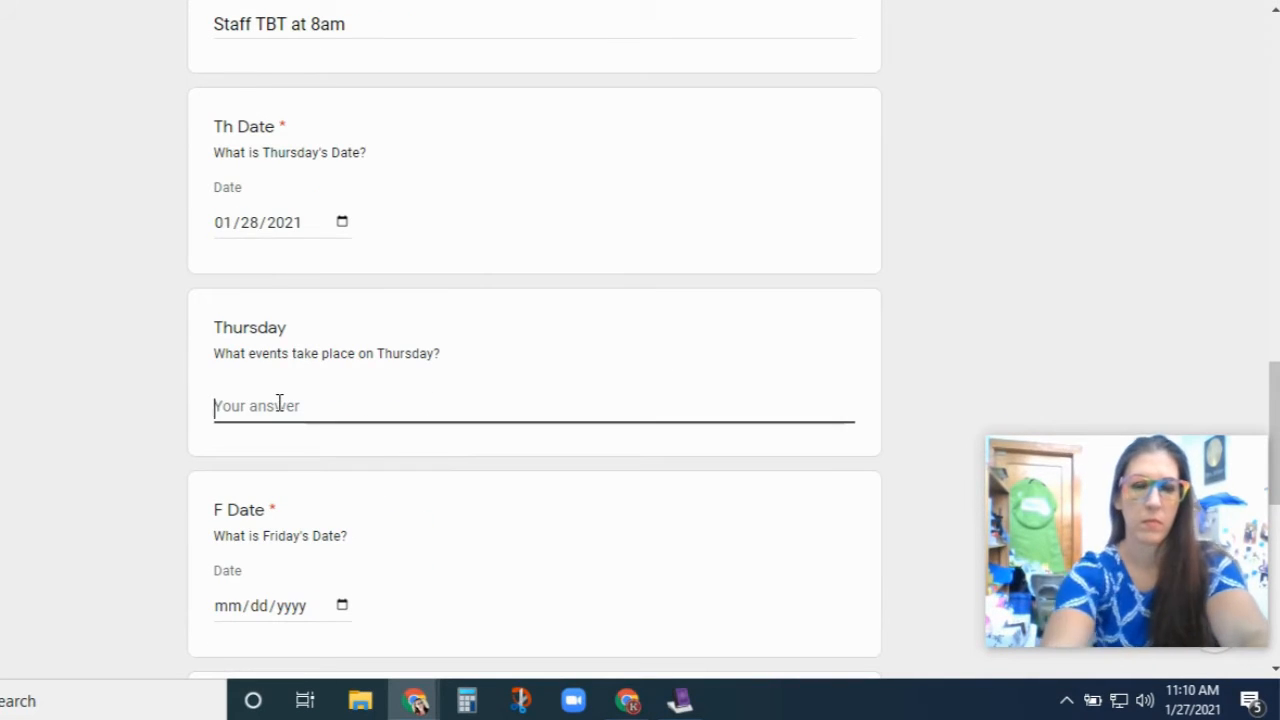
pyautogui.write('Pizza Party! Pax Winners!')
# - Set Friday to February 5 with "Assembly at 9:15 and again at 11:30"
pyautogui.scroll(-3, 354, 625)
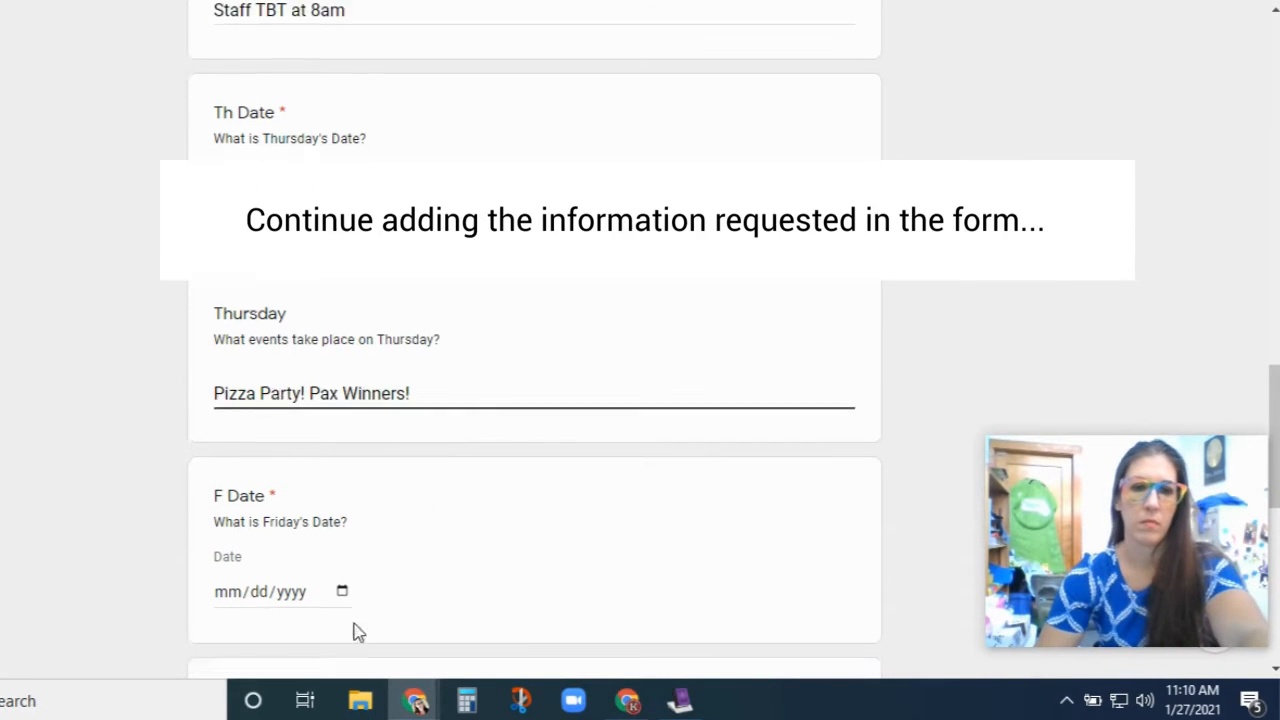
pyautogui.click(342, 279)
pyautogui.click(384, 542)
pyautogui.scroll(1, 380, 541)
pyautogui.scroll(2, 384, 550)
pyautogui.click(149, 477)
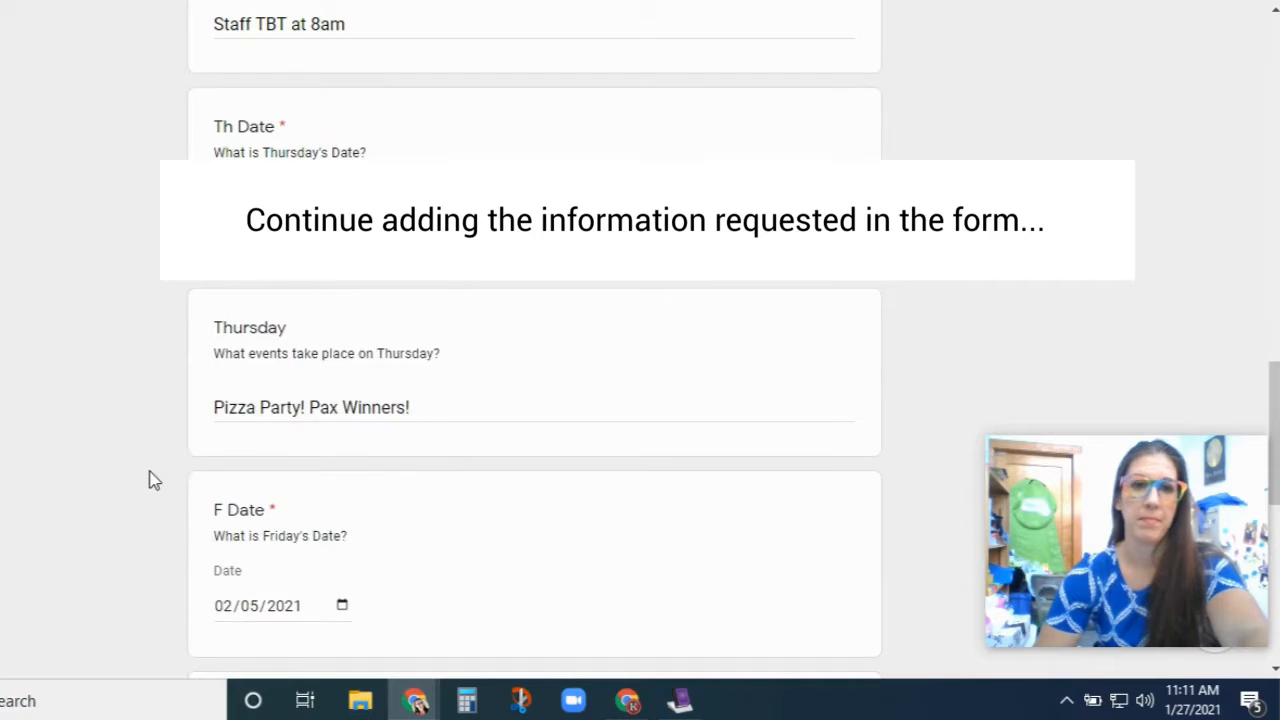
pyautogui.scroll(-3, 200, 470)
pyautogui.click(286, 463)
pyautogui.write('Assembly at 9:15 and again at 11:30')
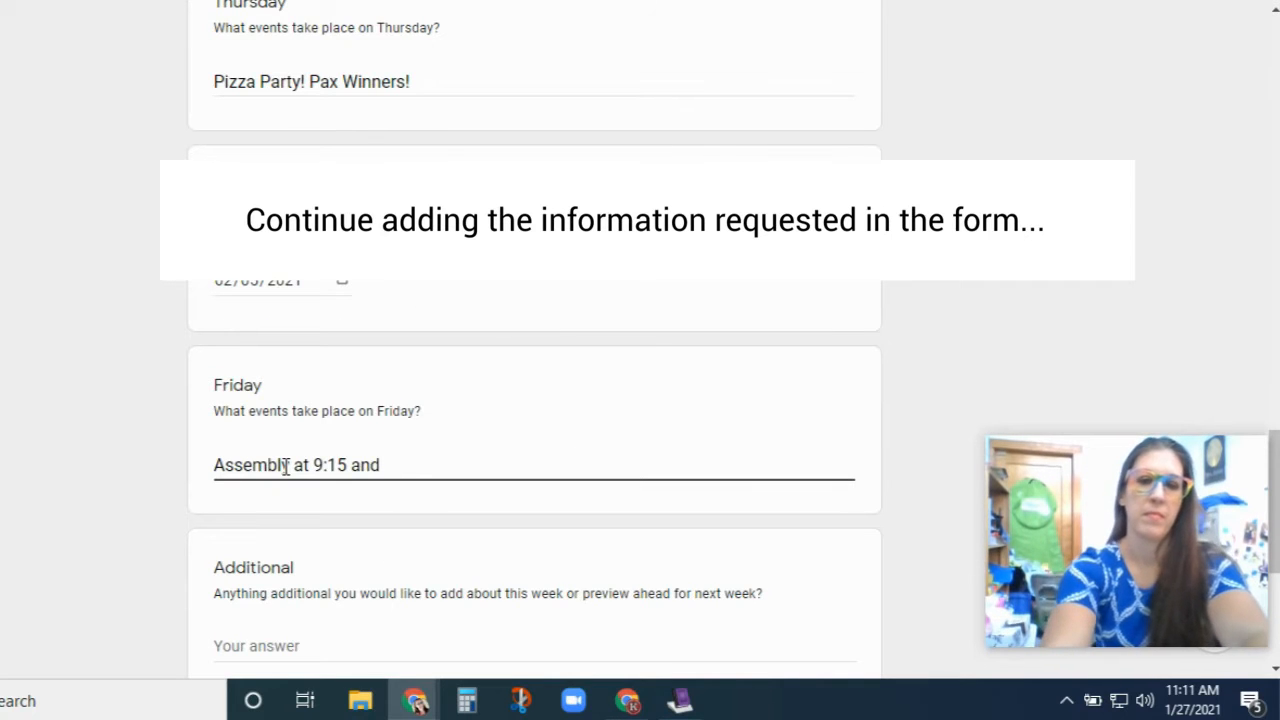
# - Add the Additional note "Long weekend ahead! I hope you have a great break!"
pyautogui.scroll(-2, 286, 467)
pyautogui.click(259, 430)
pyautogui.write('Long we')
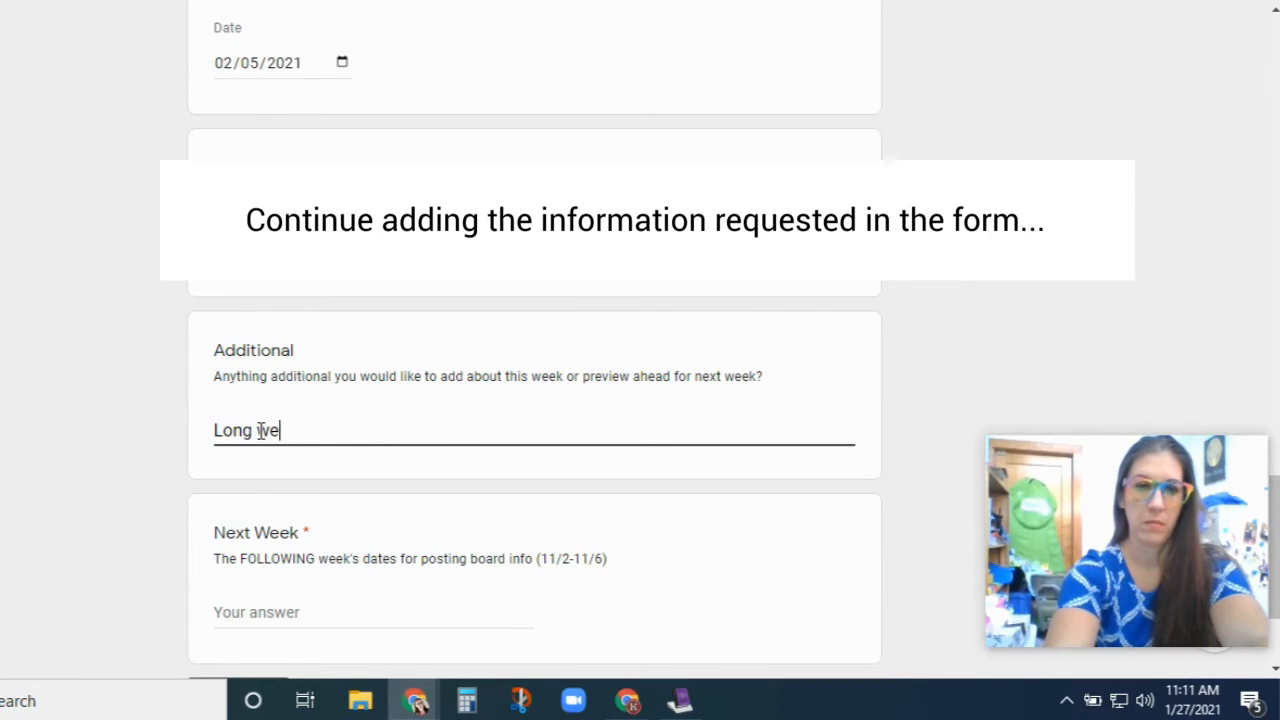
pyautogui.write('ekend ahead! I hope you have a great break!')
pyautogui.scroll(-2, 259, 430)
pyautogui.click(260, 415)
pyautogui.click(1203, 709)
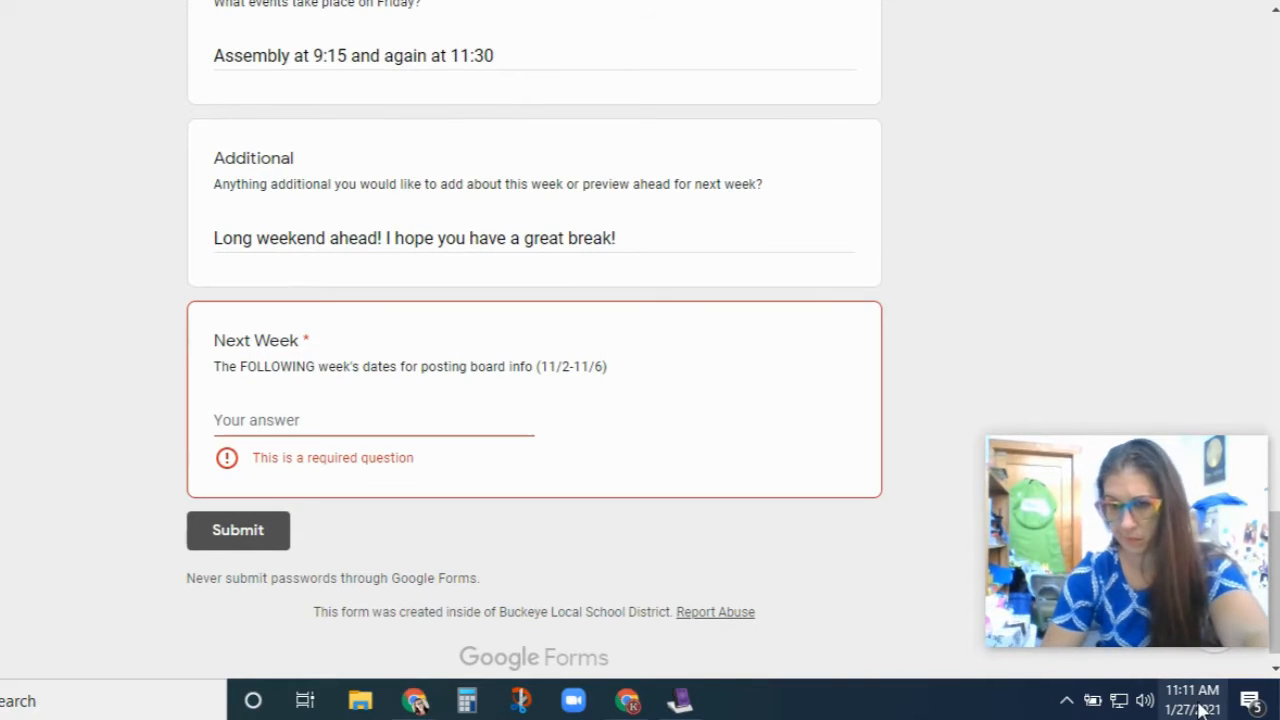
# - Enter 2/8-2/12 as the Next Week dates and submit the newsletter form
pyautogui.click(1246, 292)
pyautogui.click(337, 417)
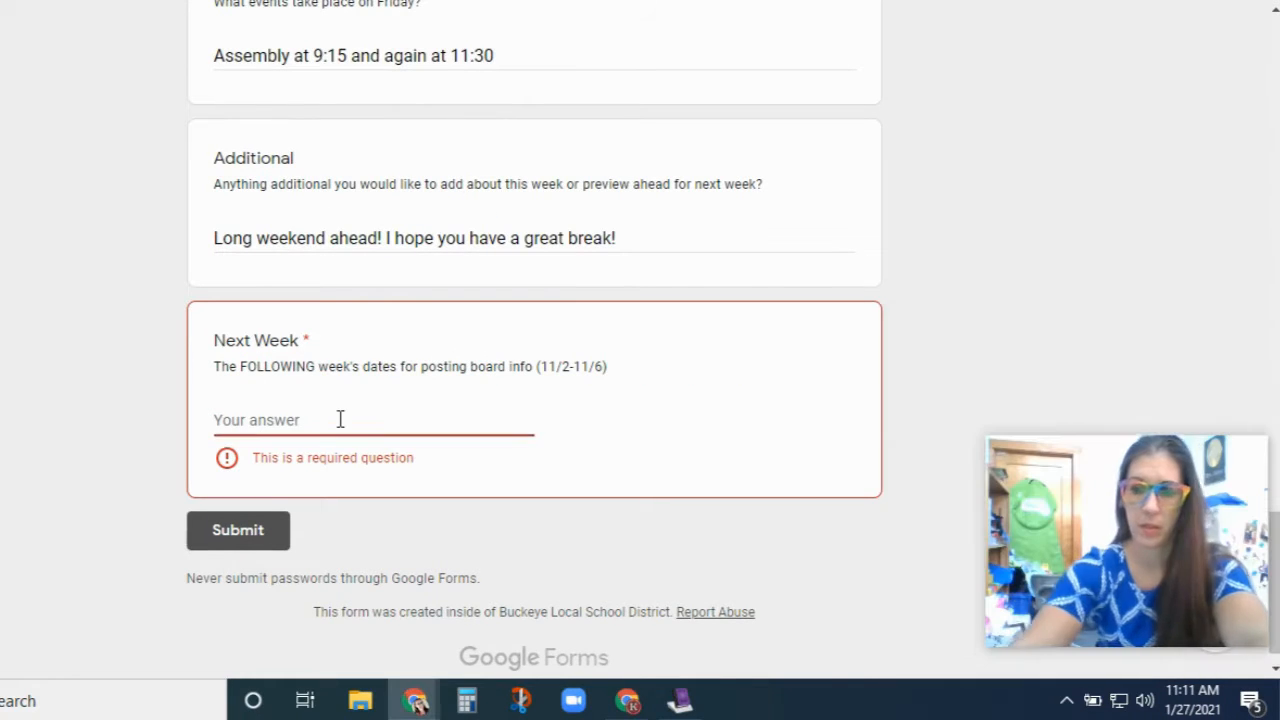
pyautogui.write('2/8-2/12')
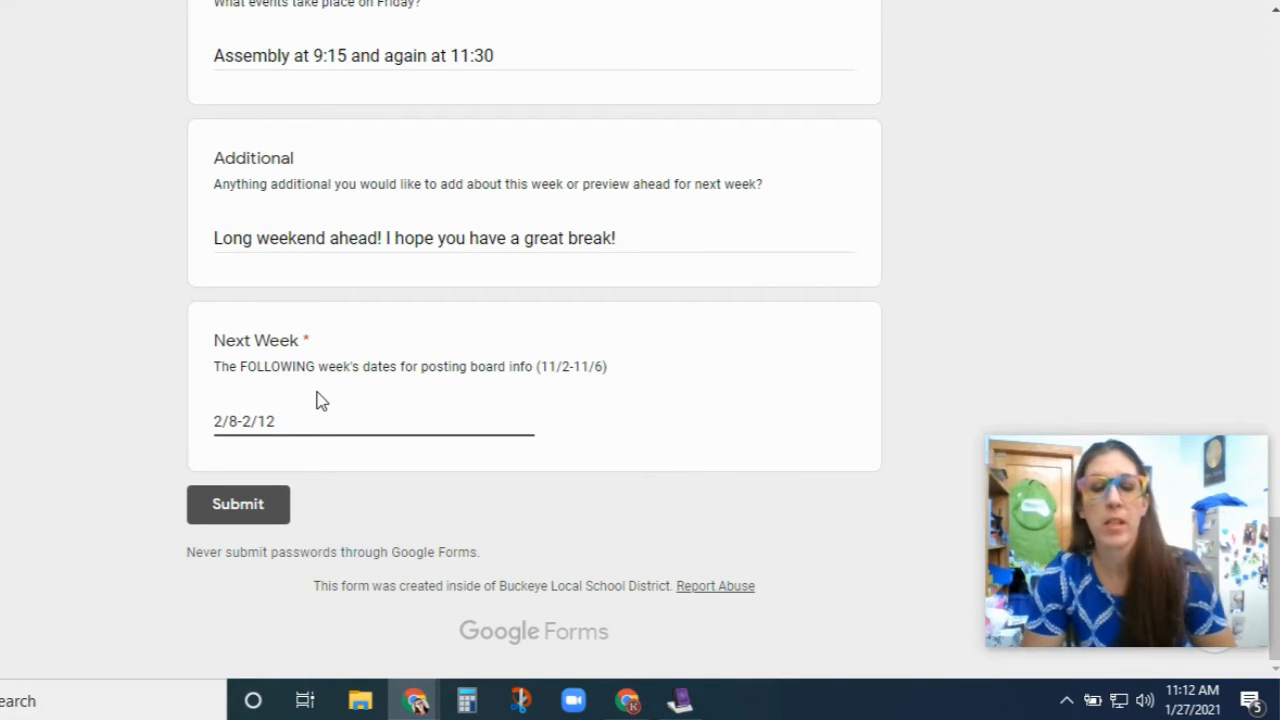
pyautogui.click(258, 518)
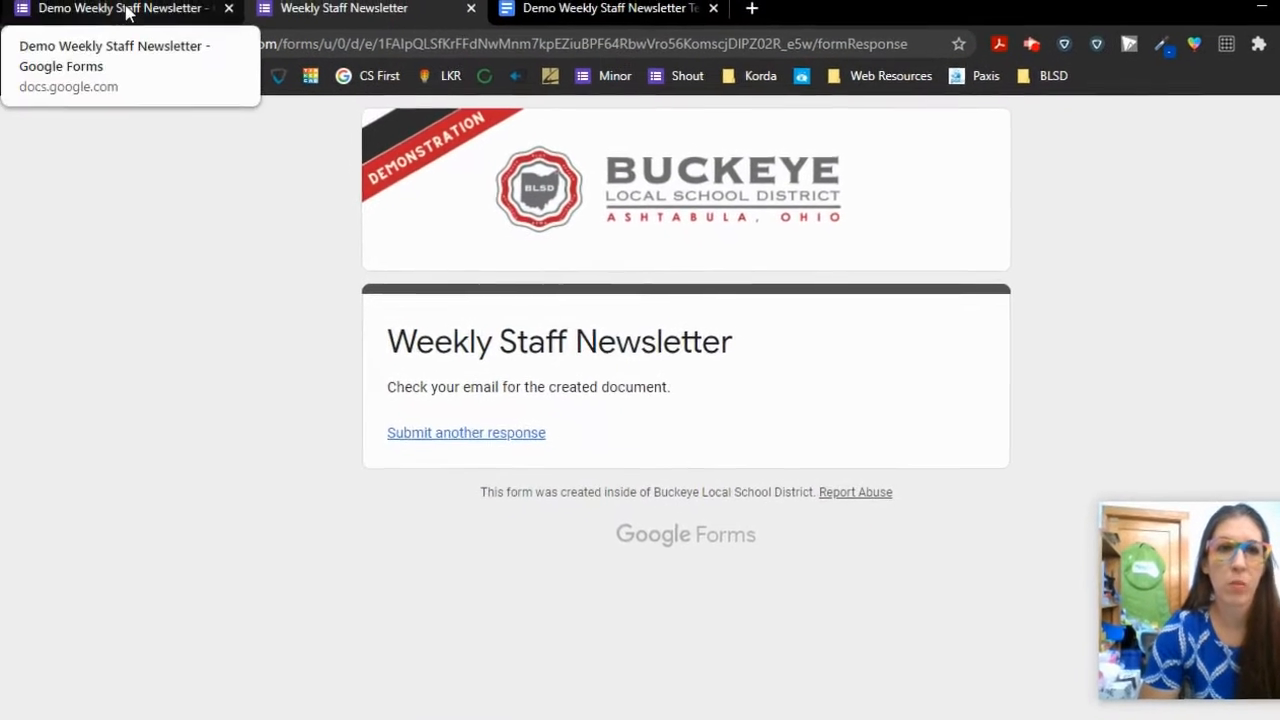
# - Open the Demo Weekly Staff Newsletter (Responses) sheet from the form's single response
pyautogui.click(127, 12)
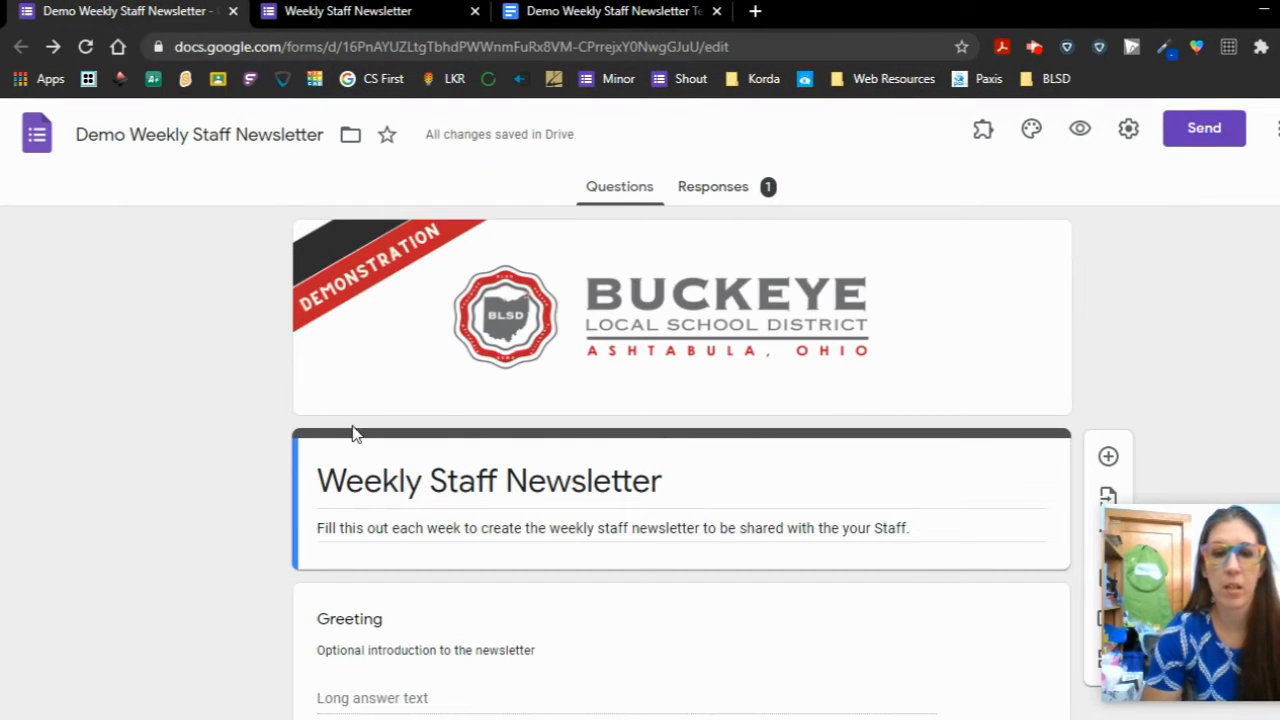
pyautogui.click(714, 190)
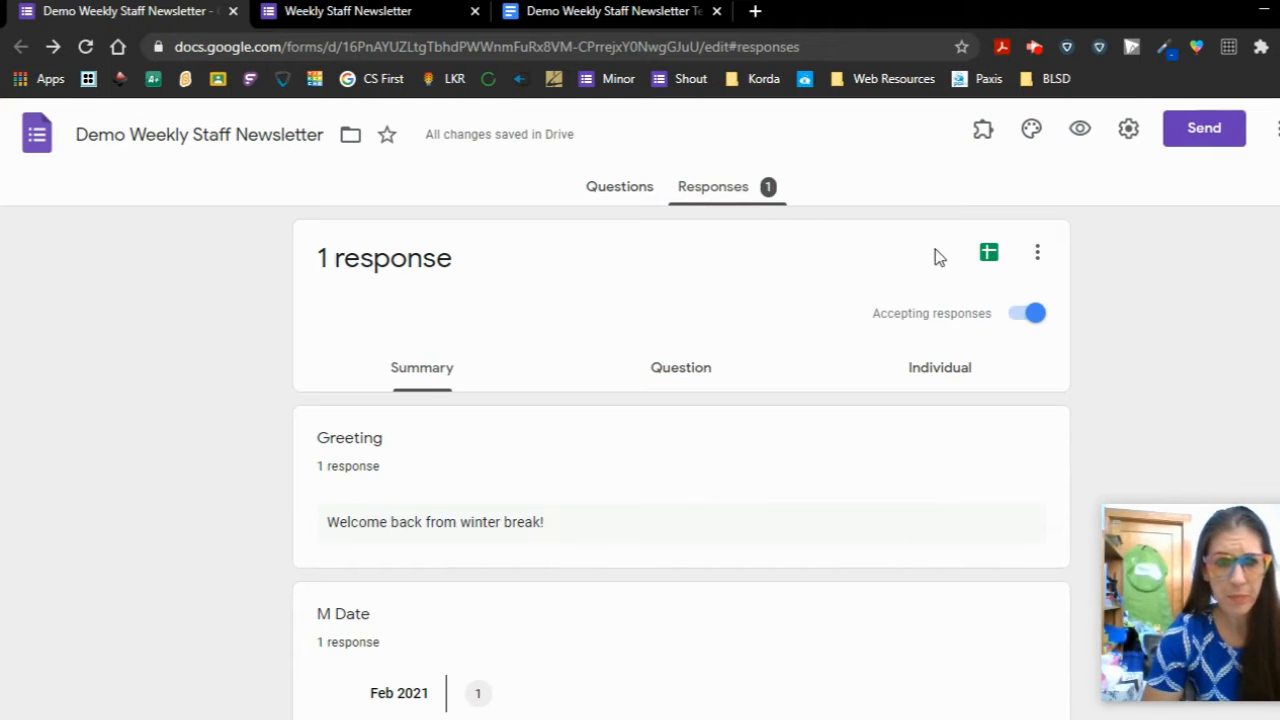
pyautogui.click(986, 258)
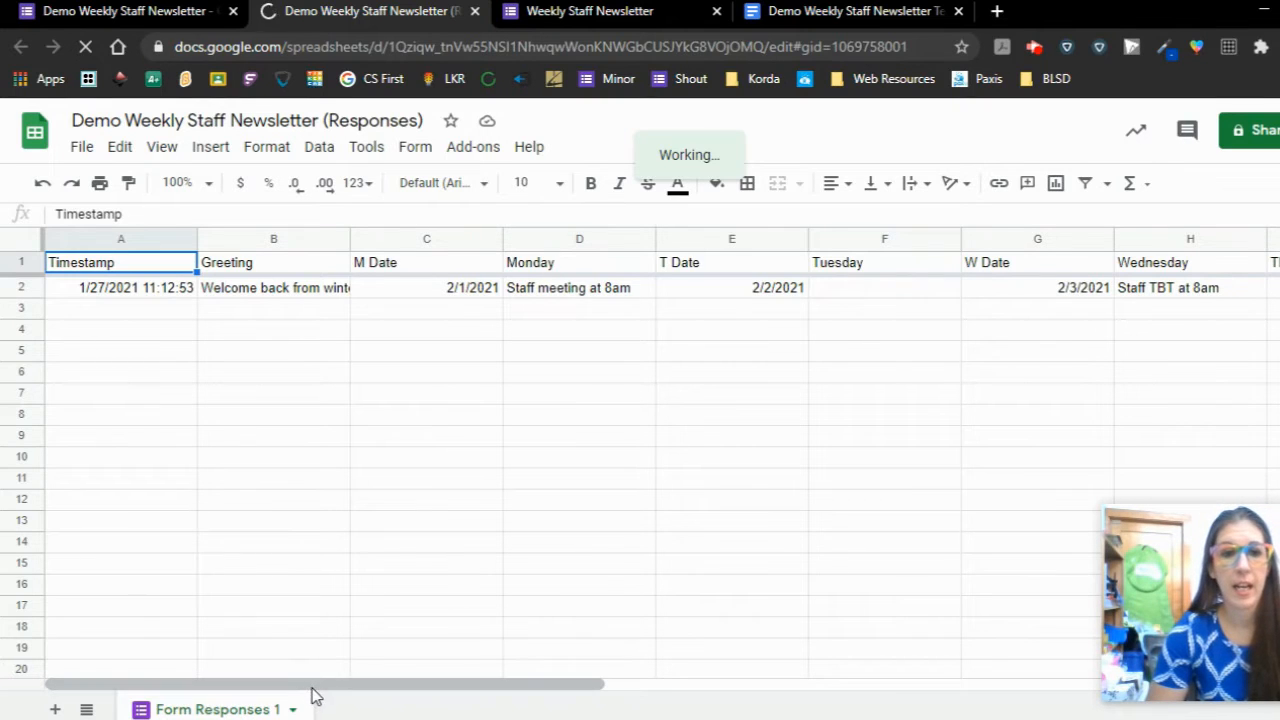
# - Compare the form's questions with the Responses sheet's column headers, such as M Date
pyautogui.click(806, 13)
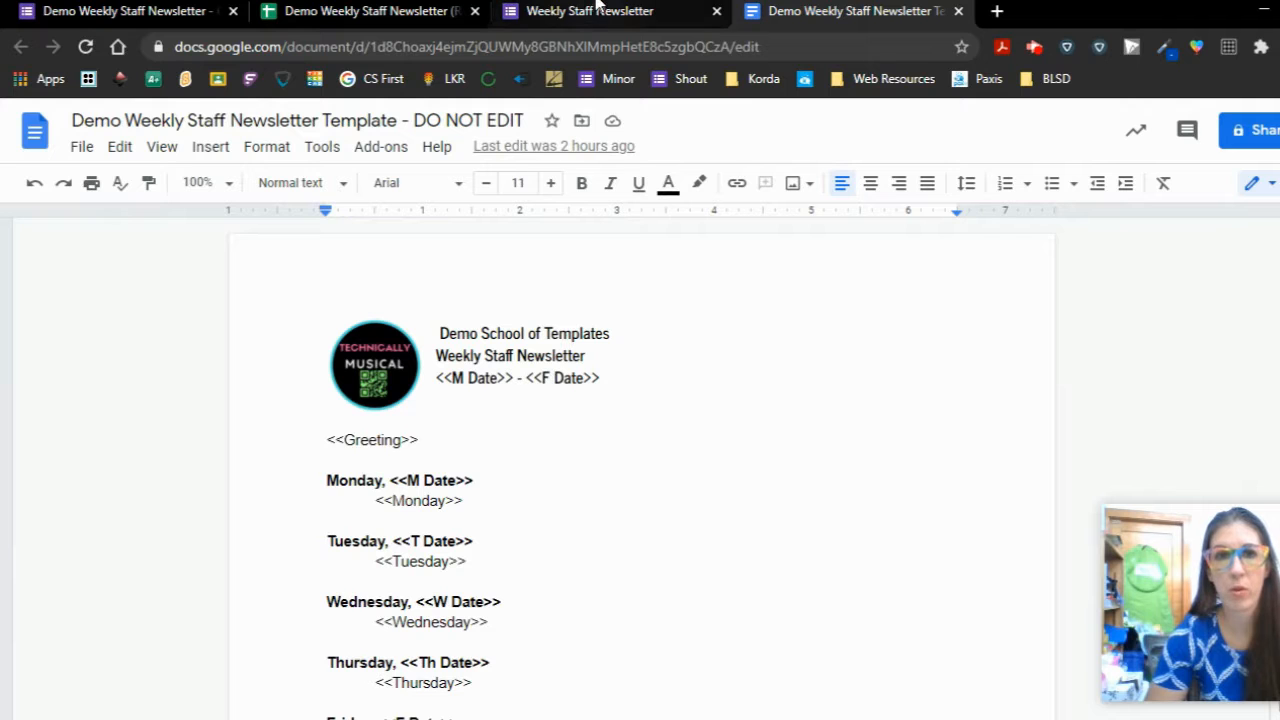
pyautogui.click(390, 11)
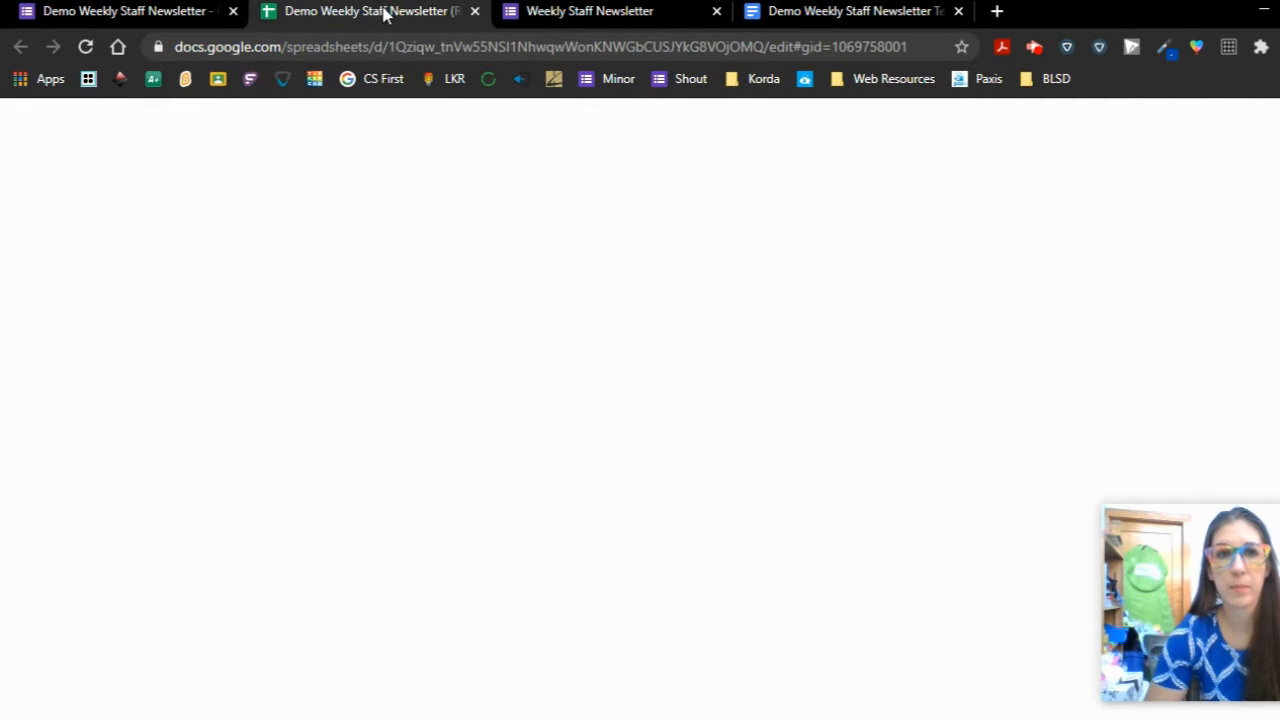
pyautogui.moveTo(370, 11); pyautogui.dragTo(600, 10)
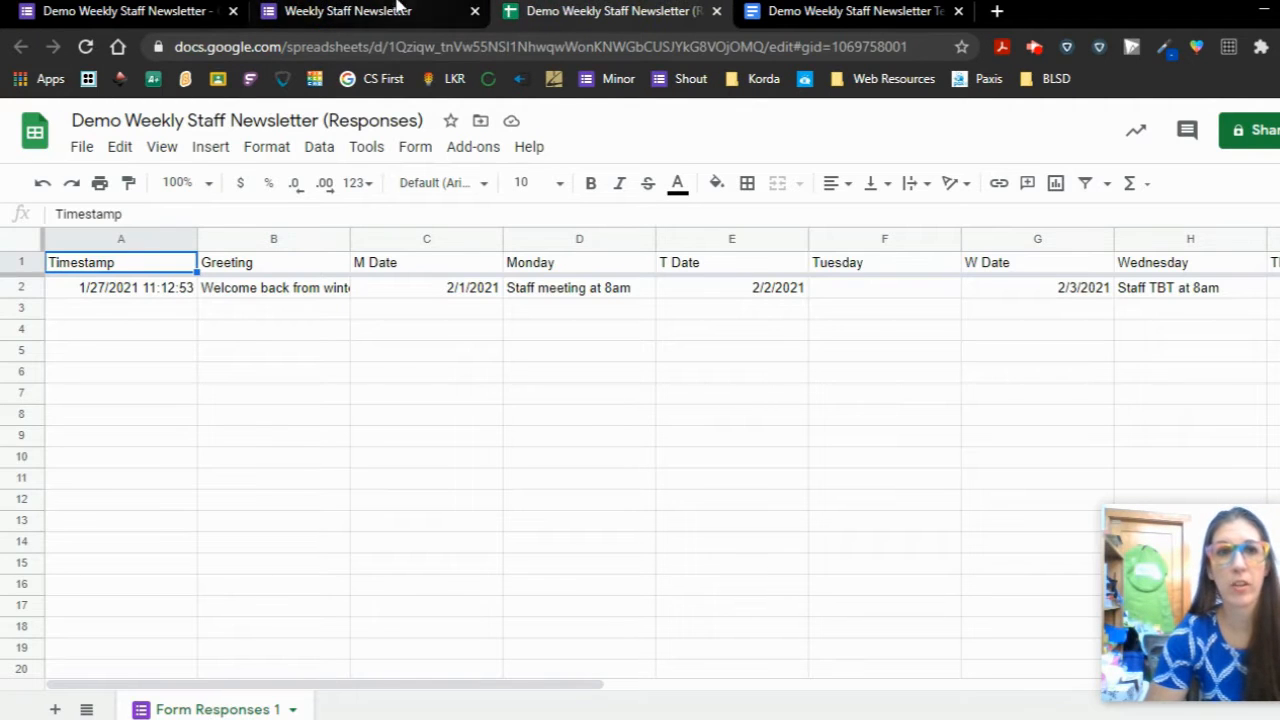
pyautogui.click(368, 10)
pyautogui.click(125, 11)
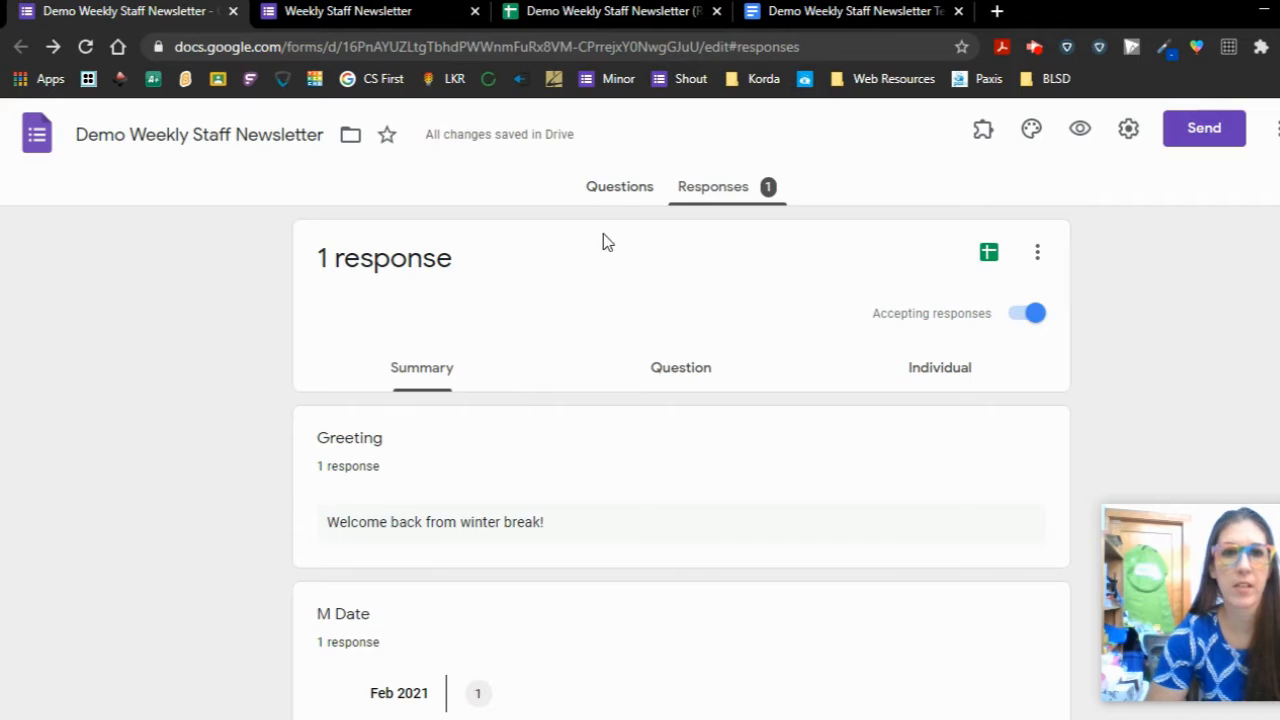
pyautogui.click(610, 189)
pyautogui.scroll(-5, 180, 340)
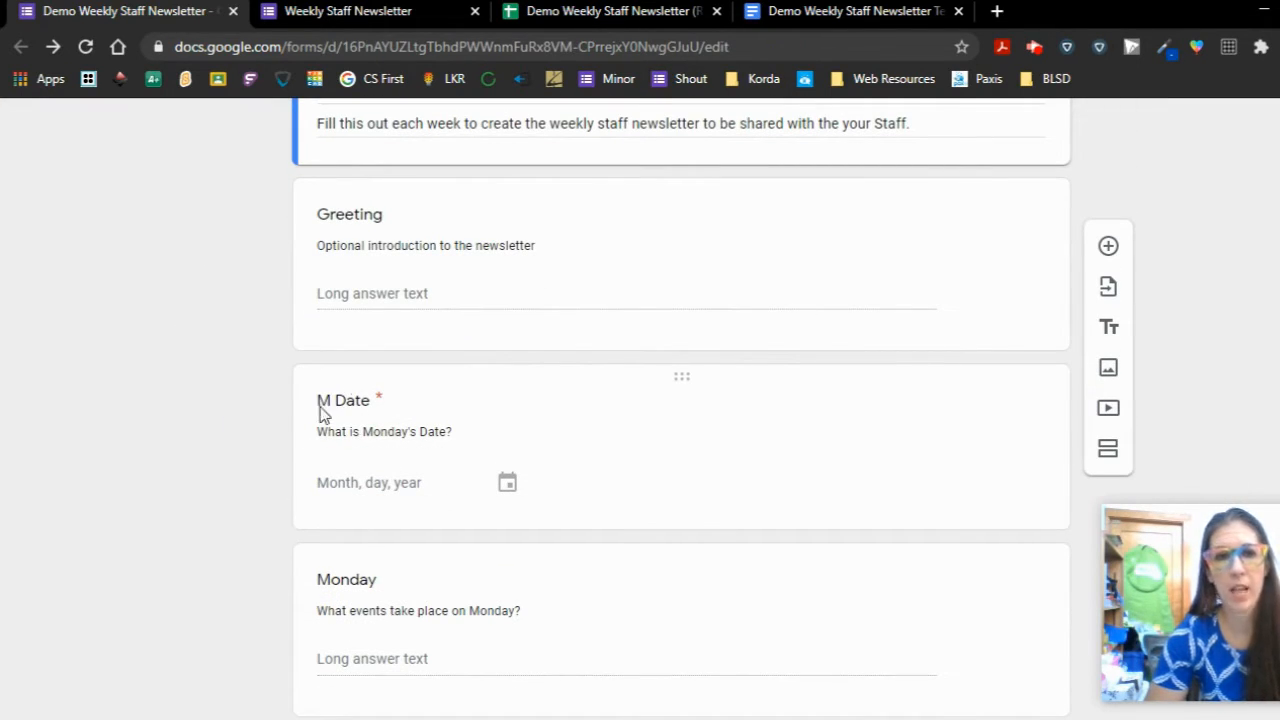
pyautogui.click(603, 11)
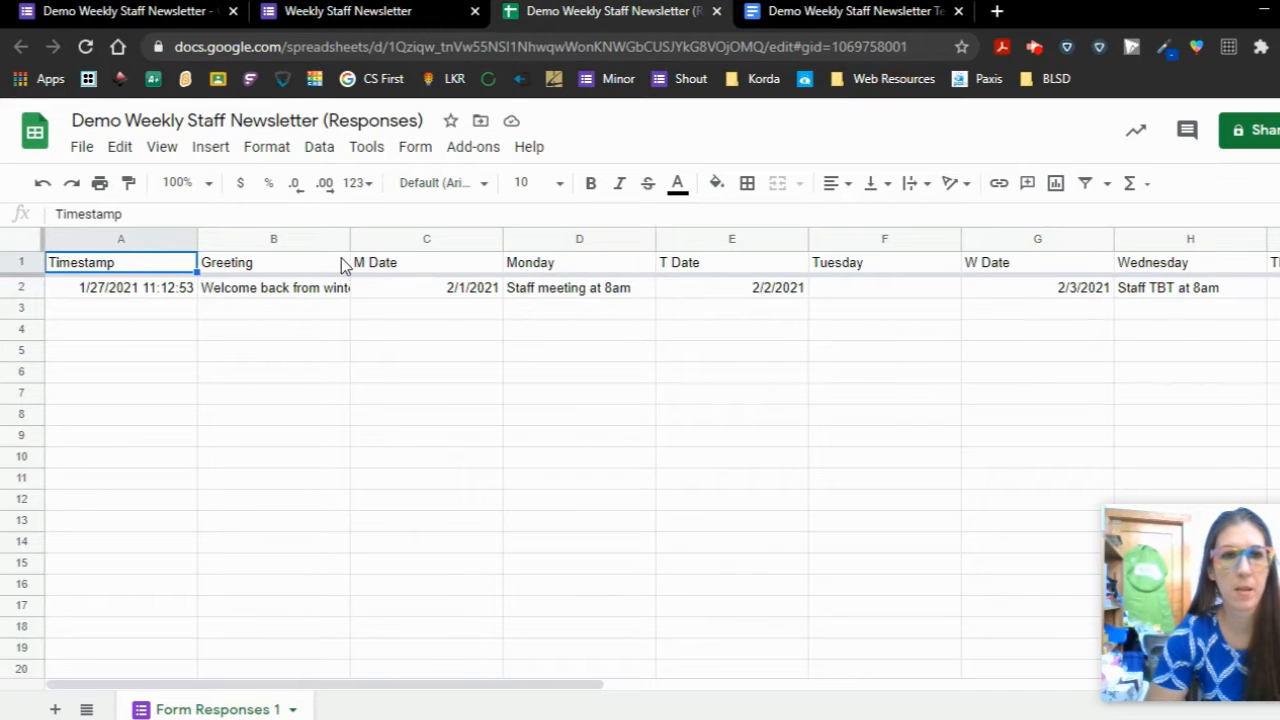
pyautogui.click(430, 274)
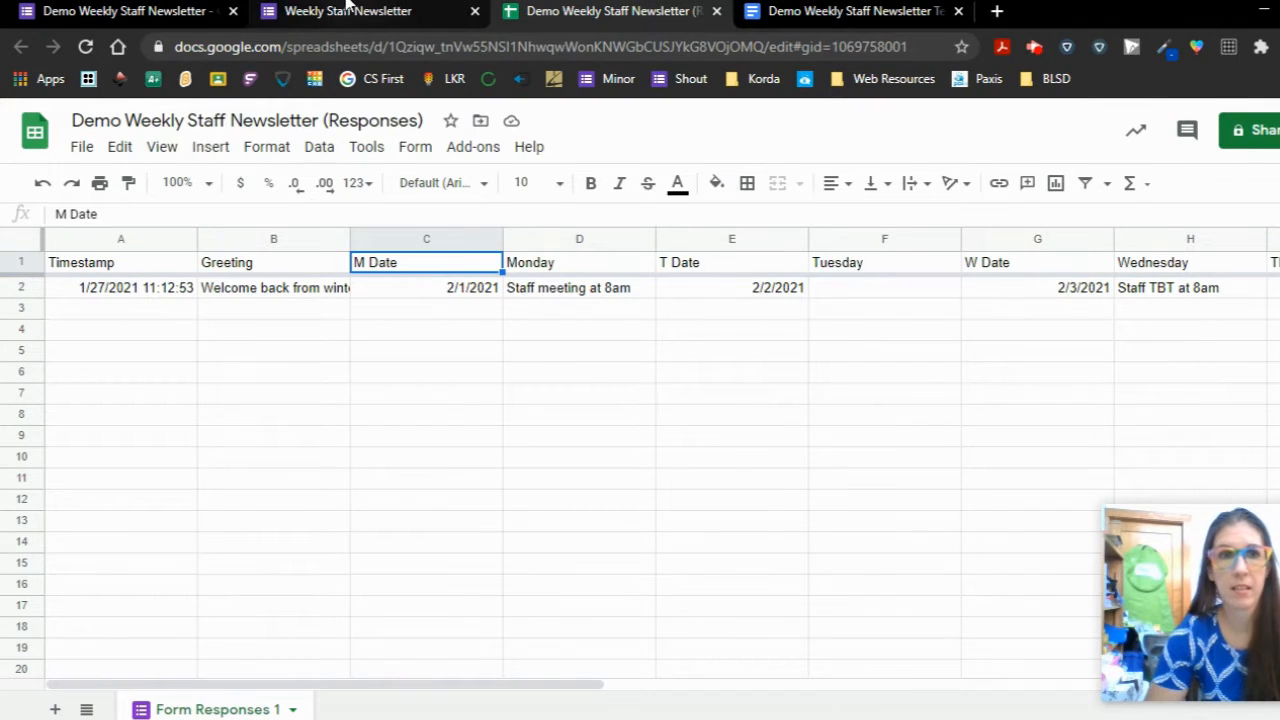
pyautogui.click(120, 11)
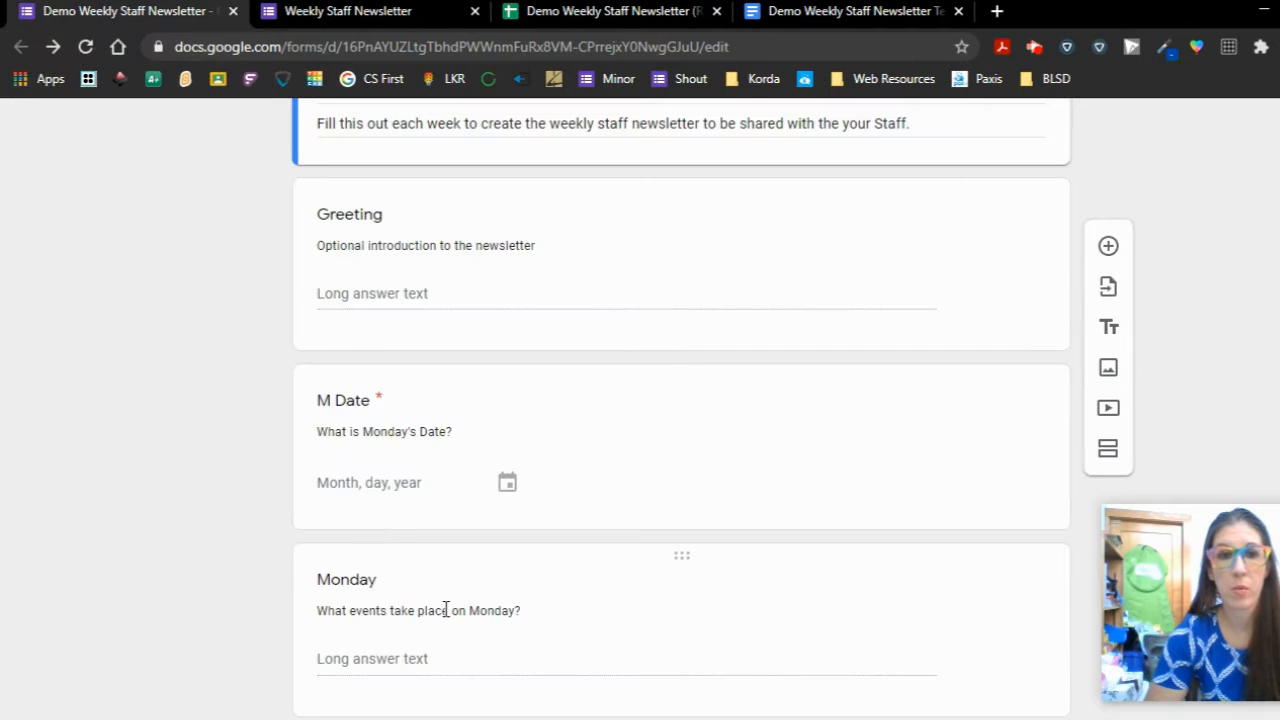
pyautogui.click(575, 8)
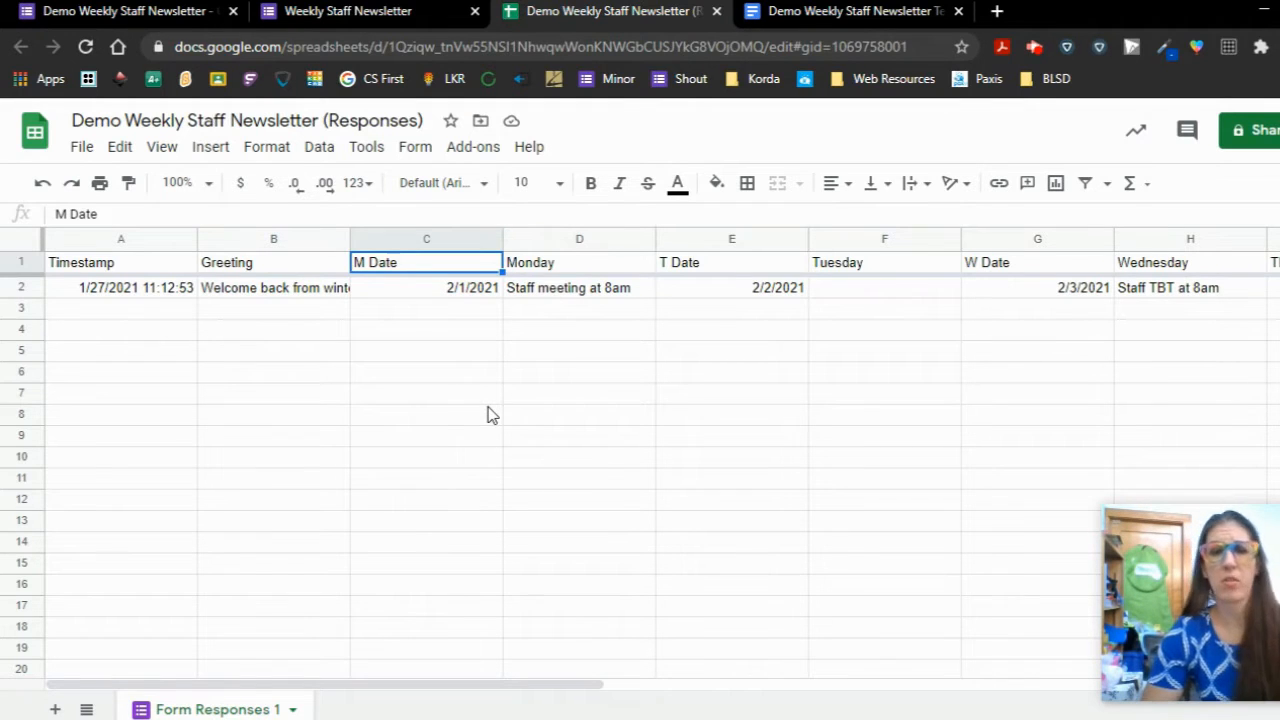
# - Check the template's <<Greeting>>, <<M Date>> and weekday tags against the form's questions
pyautogui.click(765, 11)
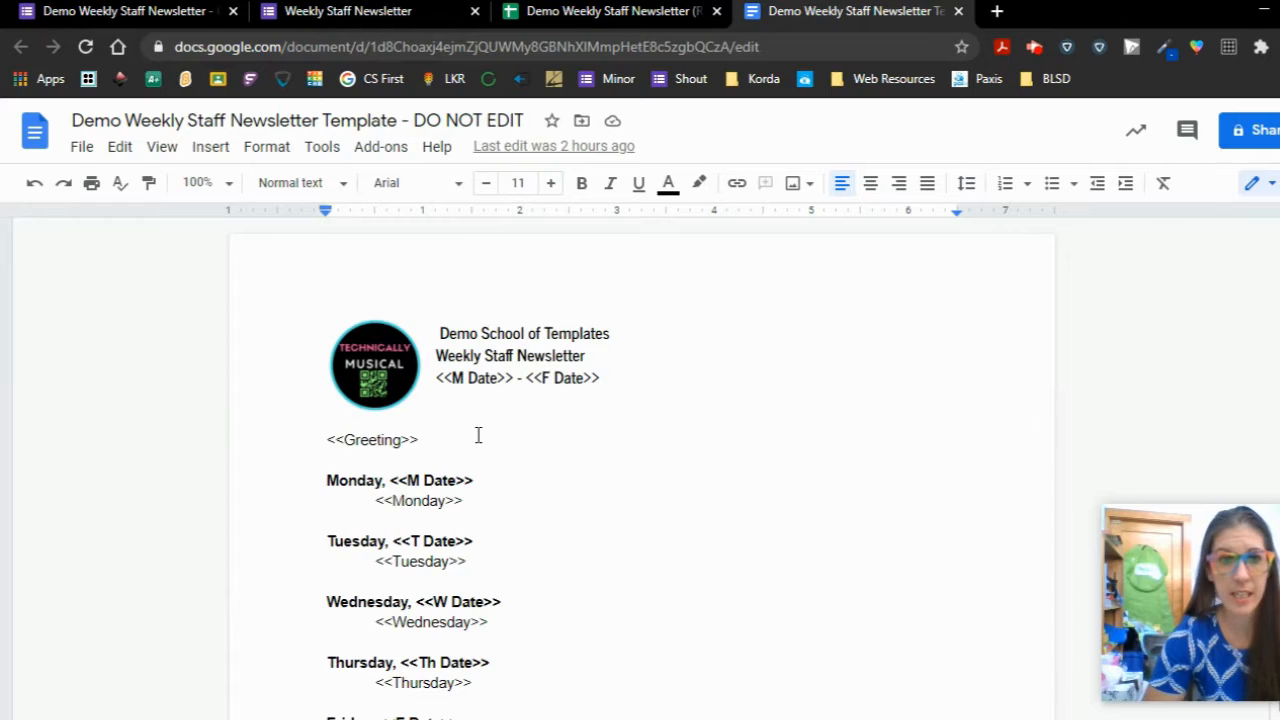
pyautogui.scroll(-1, 478, 436)
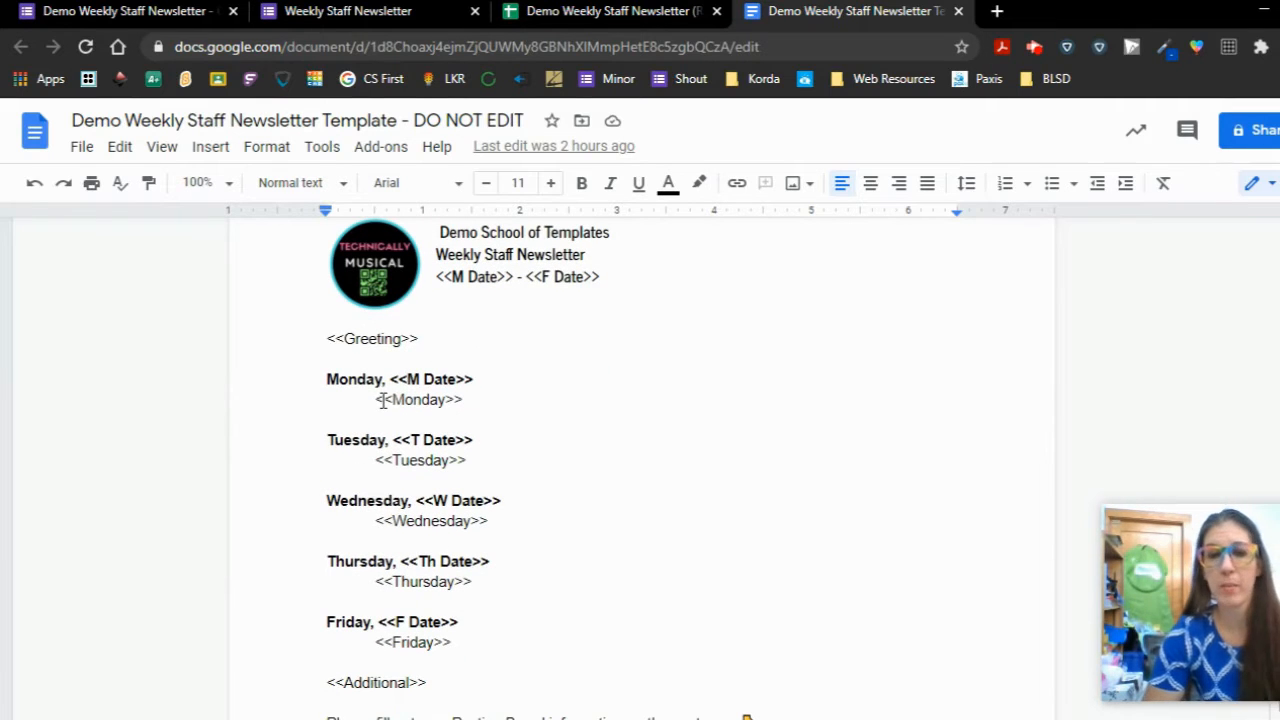
pyautogui.scroll(-3, 370, 385)
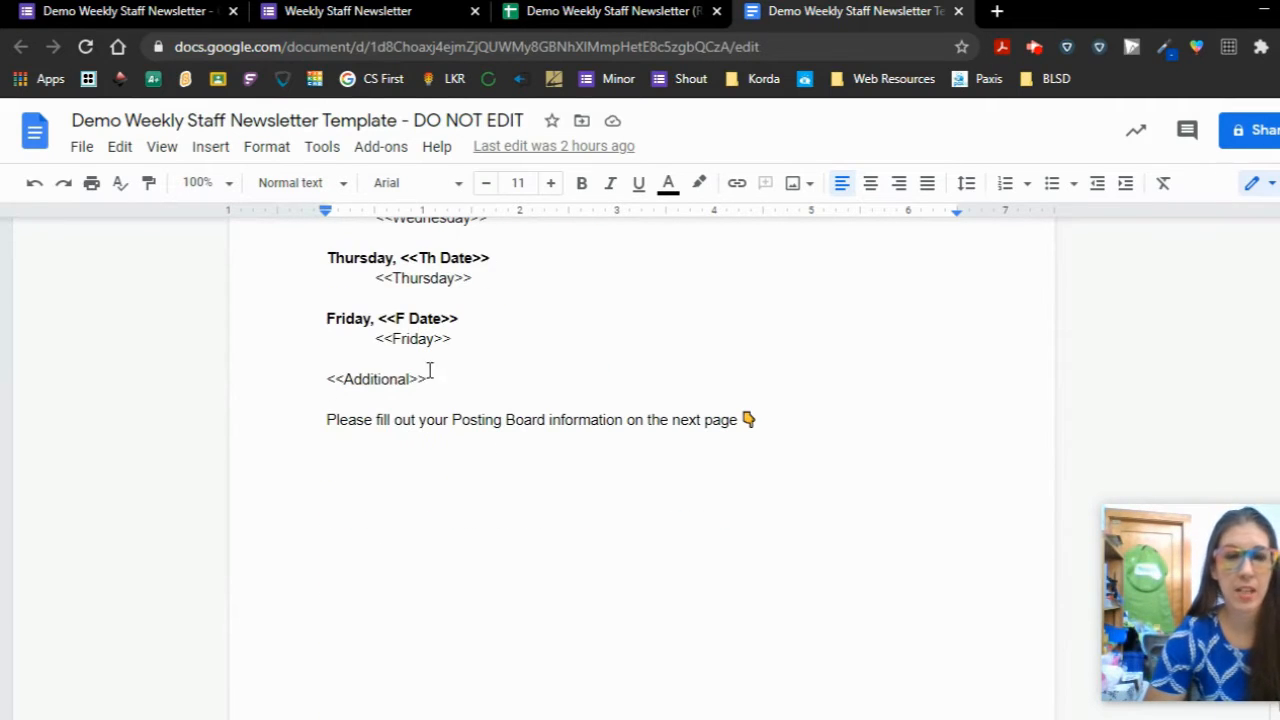
pyautogui.click(110, 10)
pyautogui.scroll(-15, 241, 448)
pyautogui.scroll(-4, 241, 456)
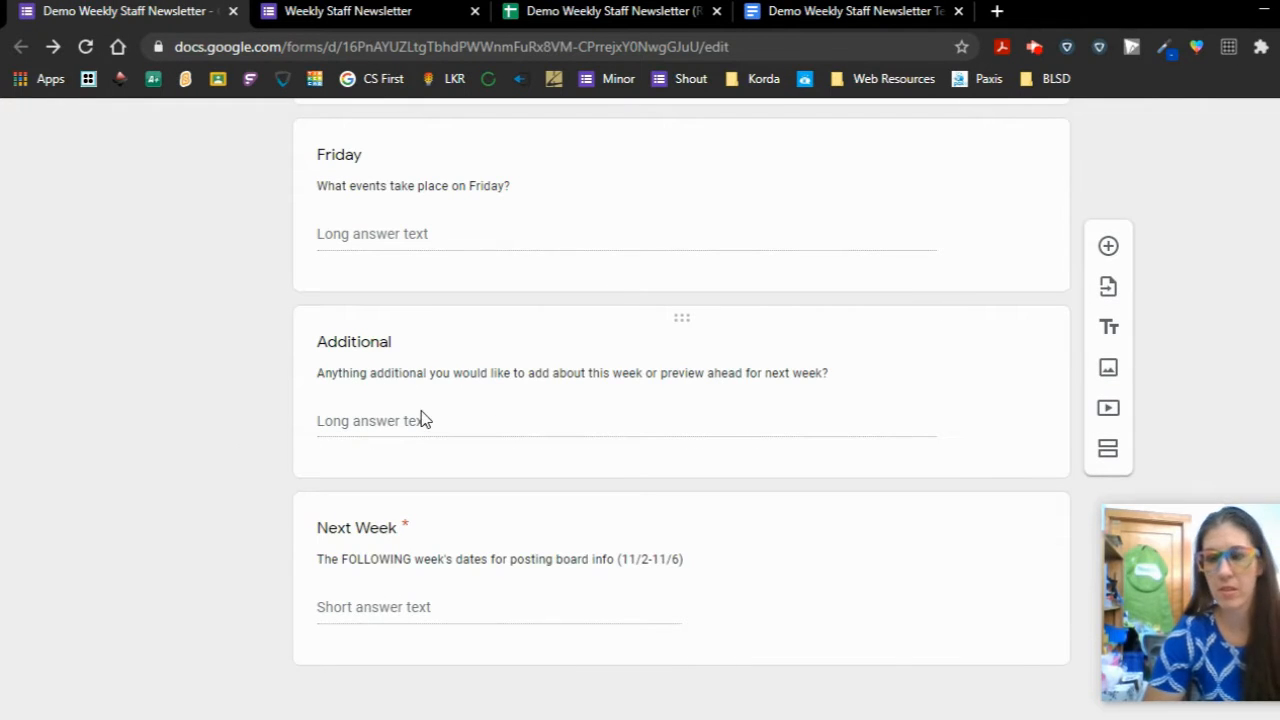
pyautogui.click(790, 11)
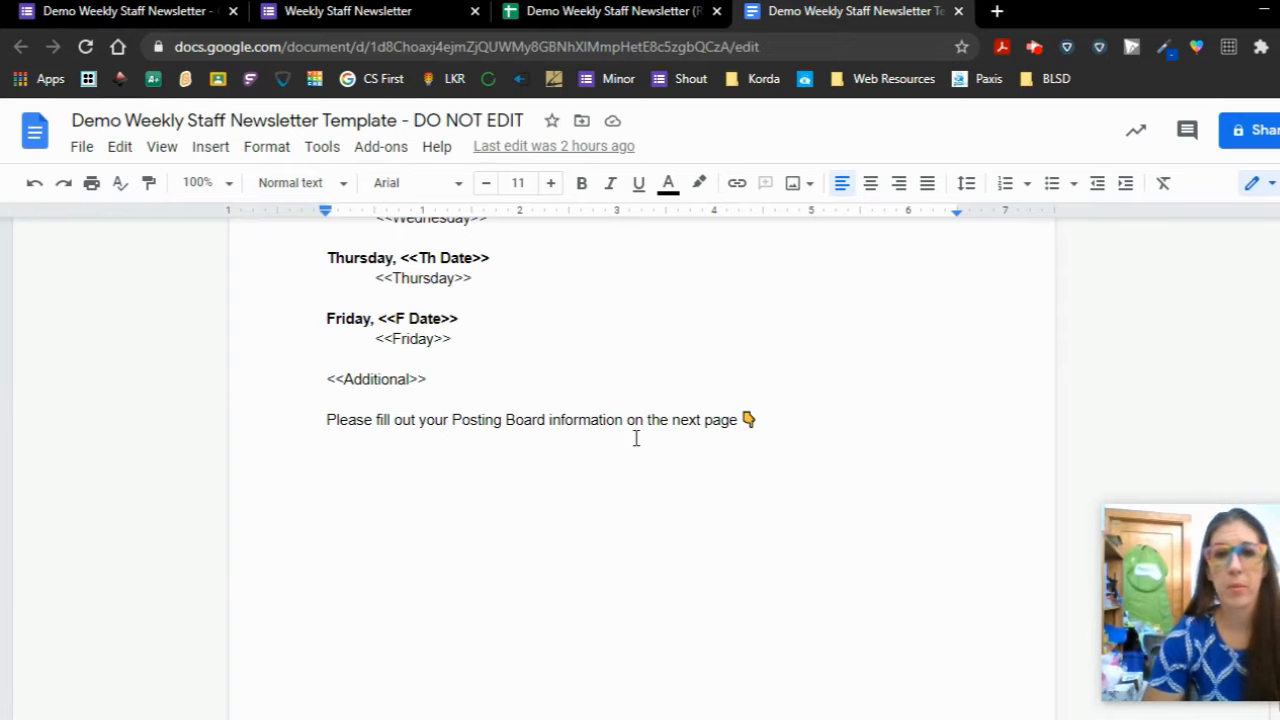
pyautogui.scroll(-6, 674, 443)
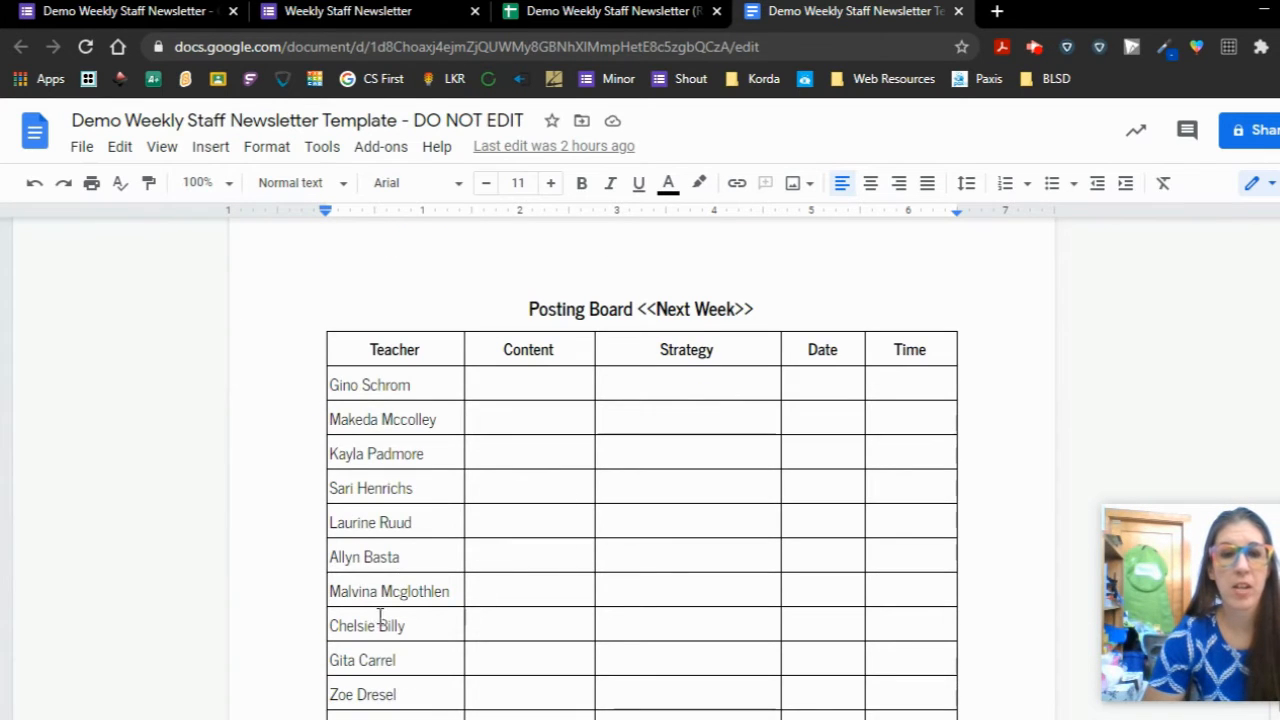
pyautogui.scroll(-3, 375, 630)
pyautogui.scroll(3, 380, 586)
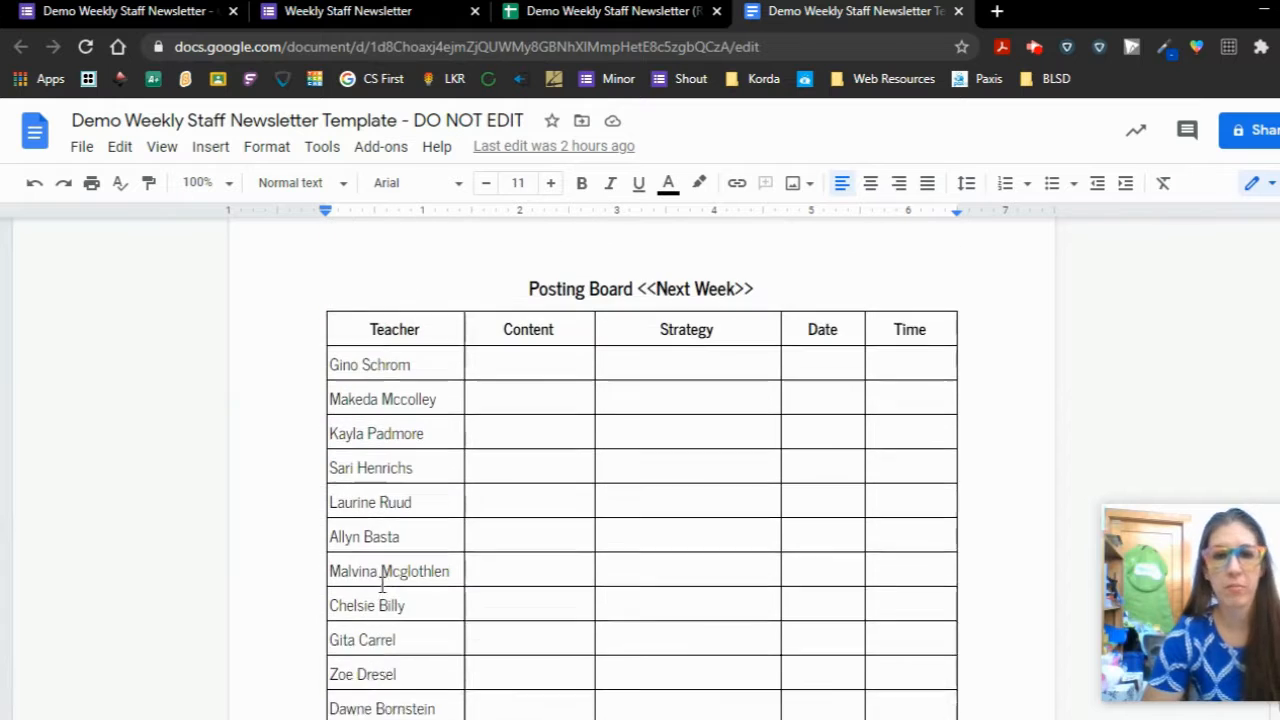
pyautogui.scroll(-4, 382, 586)
pyautogui.scroll(6, 382, 586)
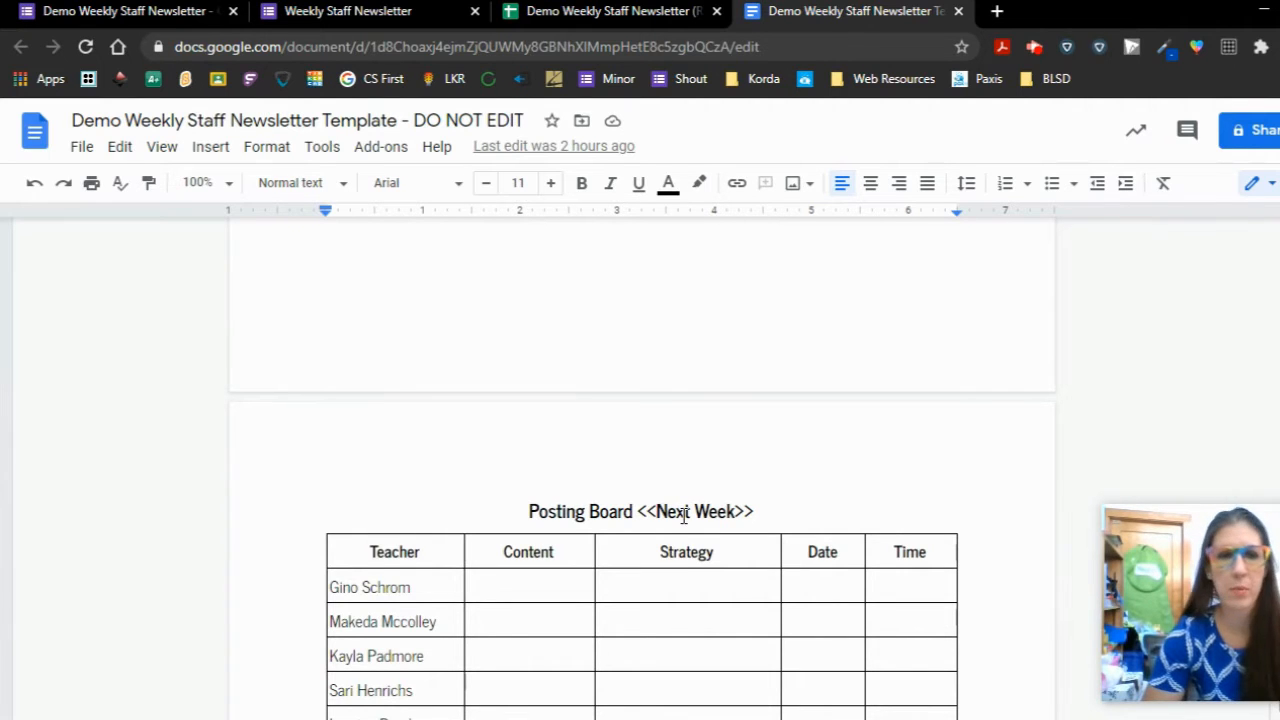
pyautogui.scroll(-3, 684, 515)
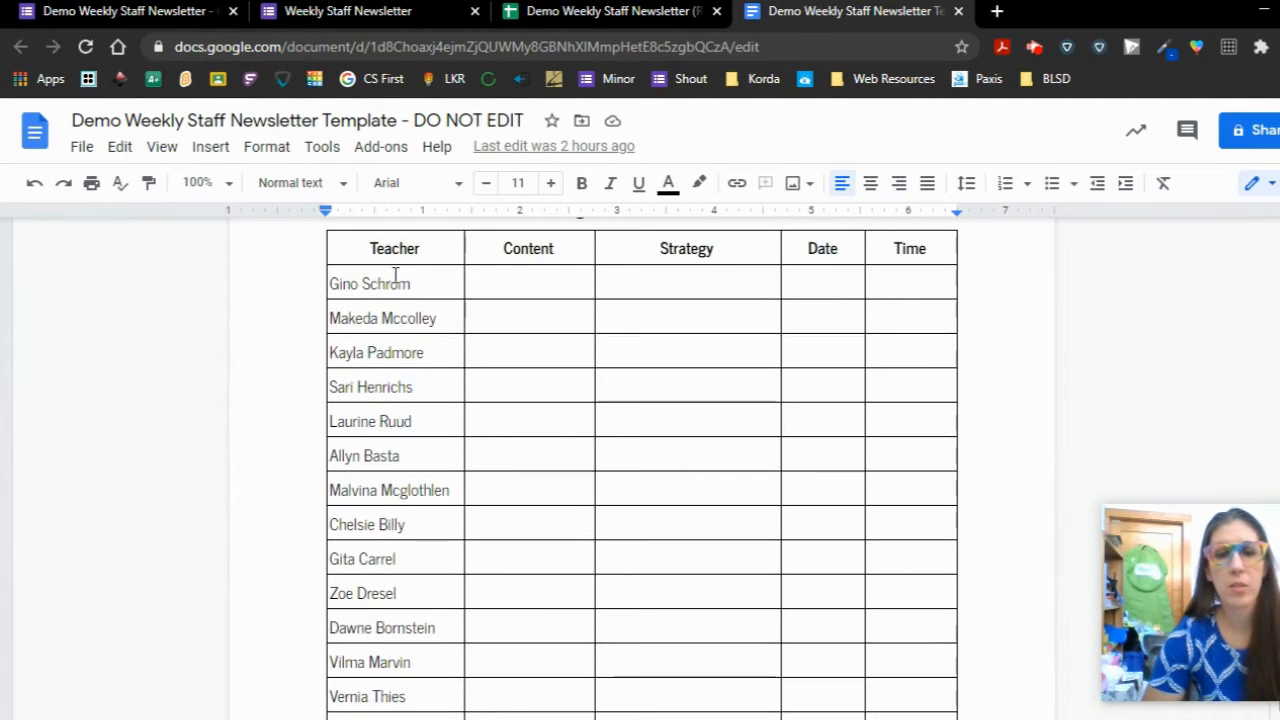
# - Inspect the Posting Board table's Content, Strategy, Date and Time cells, then return to the spreadsheet
pyautogui.click(534, 278)
pyautogui.click(680, 286)
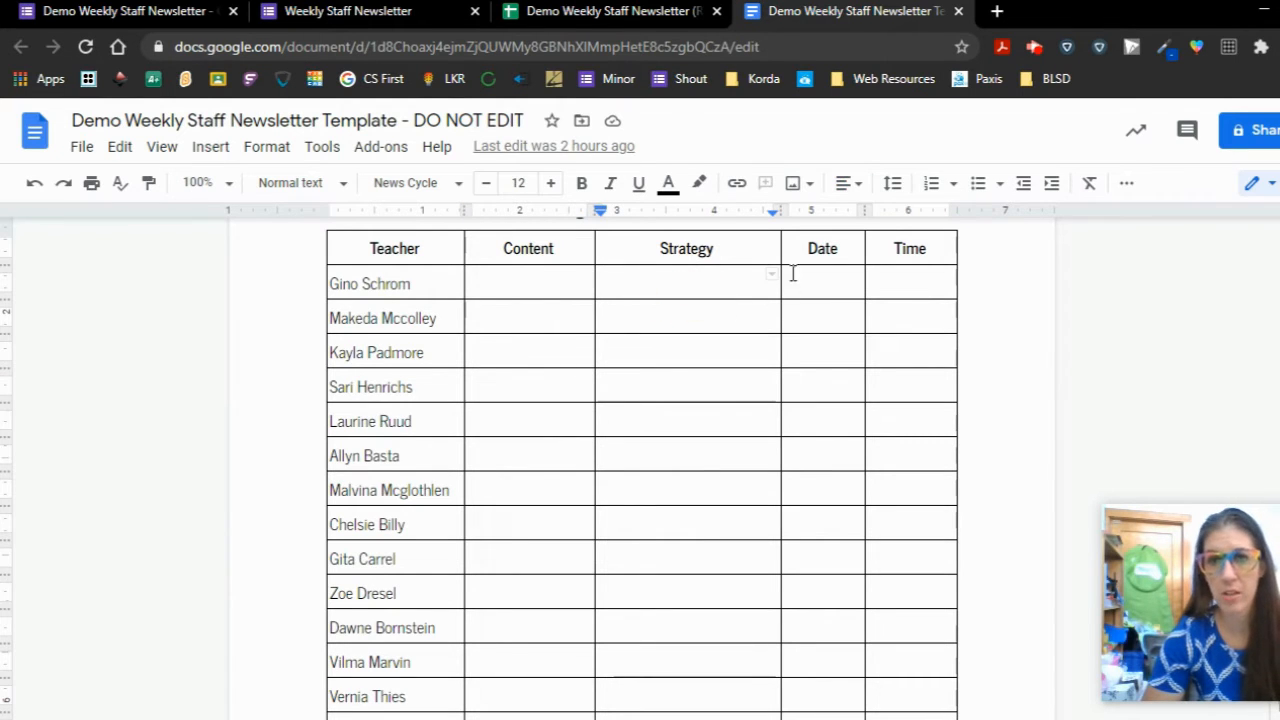
pyautogui.moveTo(828, 288); pyautogui.dragTo(831, 266)
pyautogui.click(905, 289)
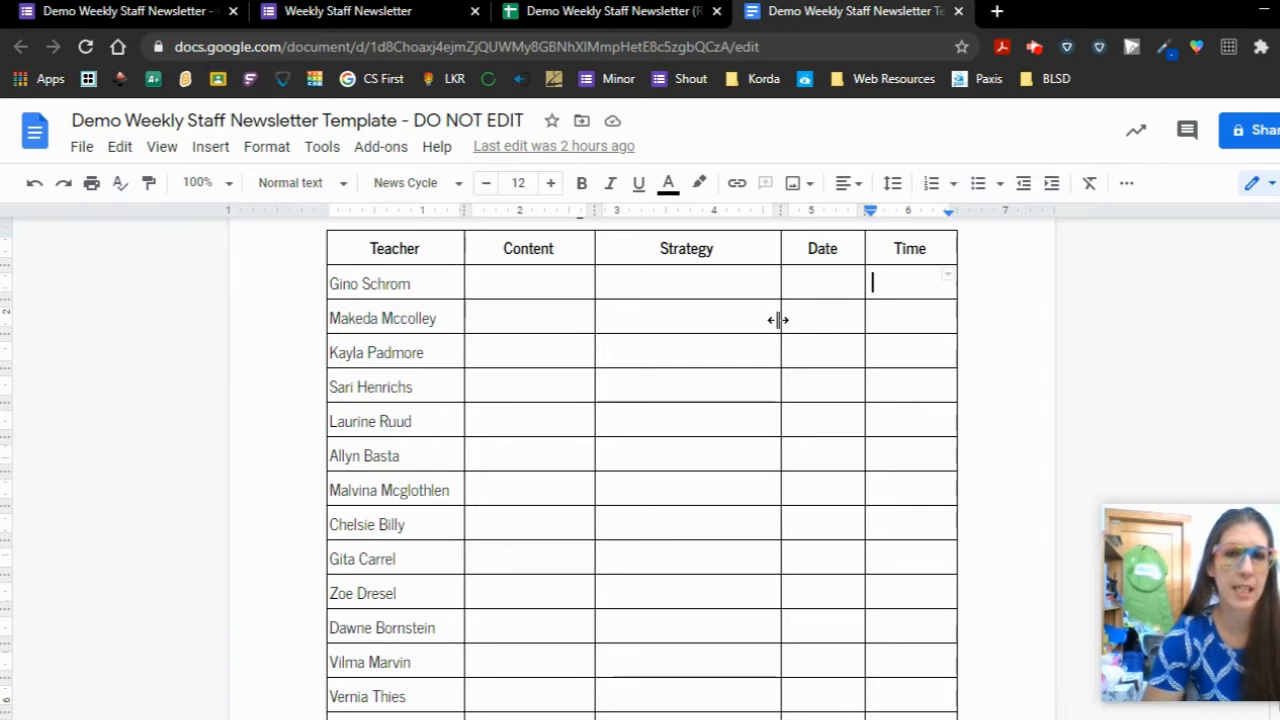
pyautogui.scroll(10, 779, 422)
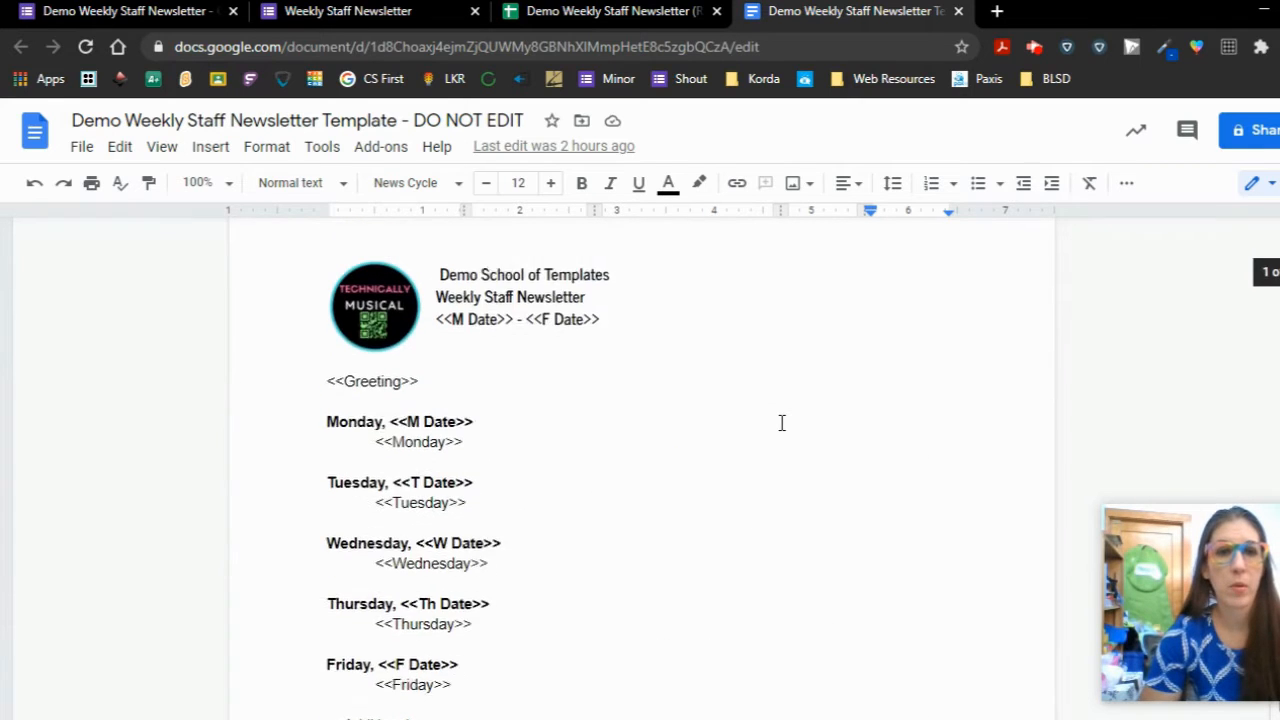
pyautogui.click(585, 8)
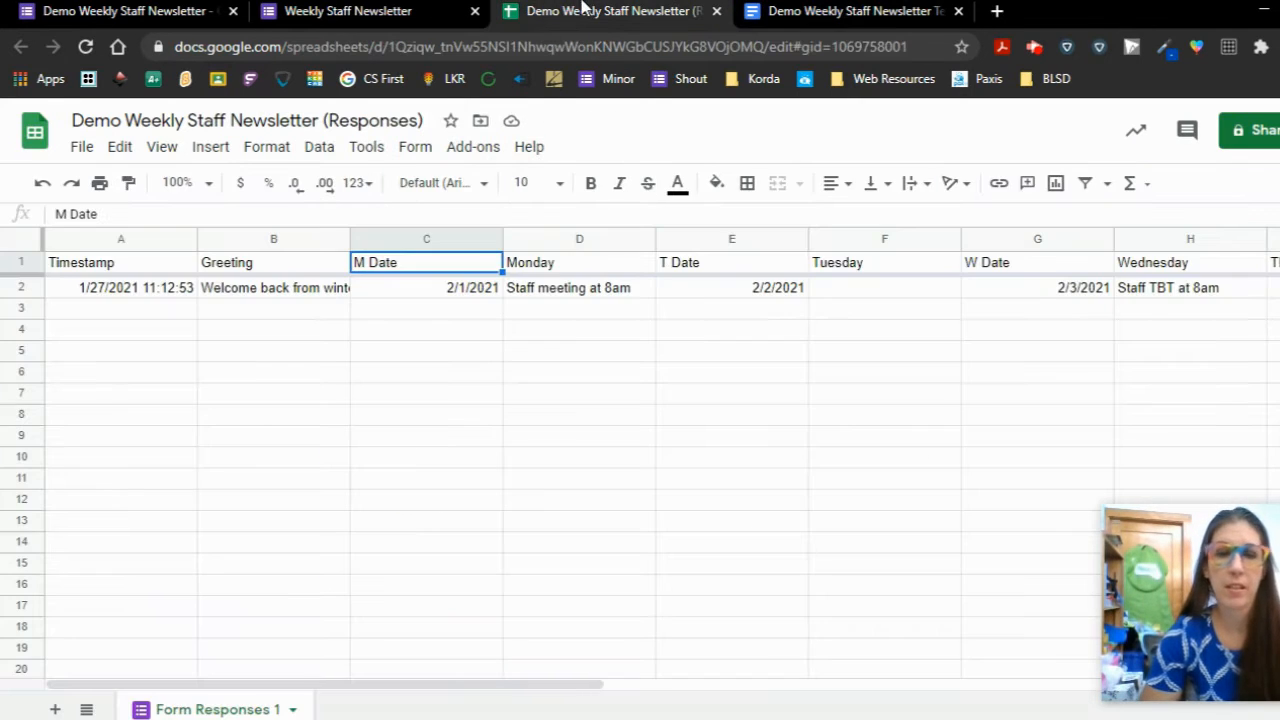
pyautogui.click(467, 152)
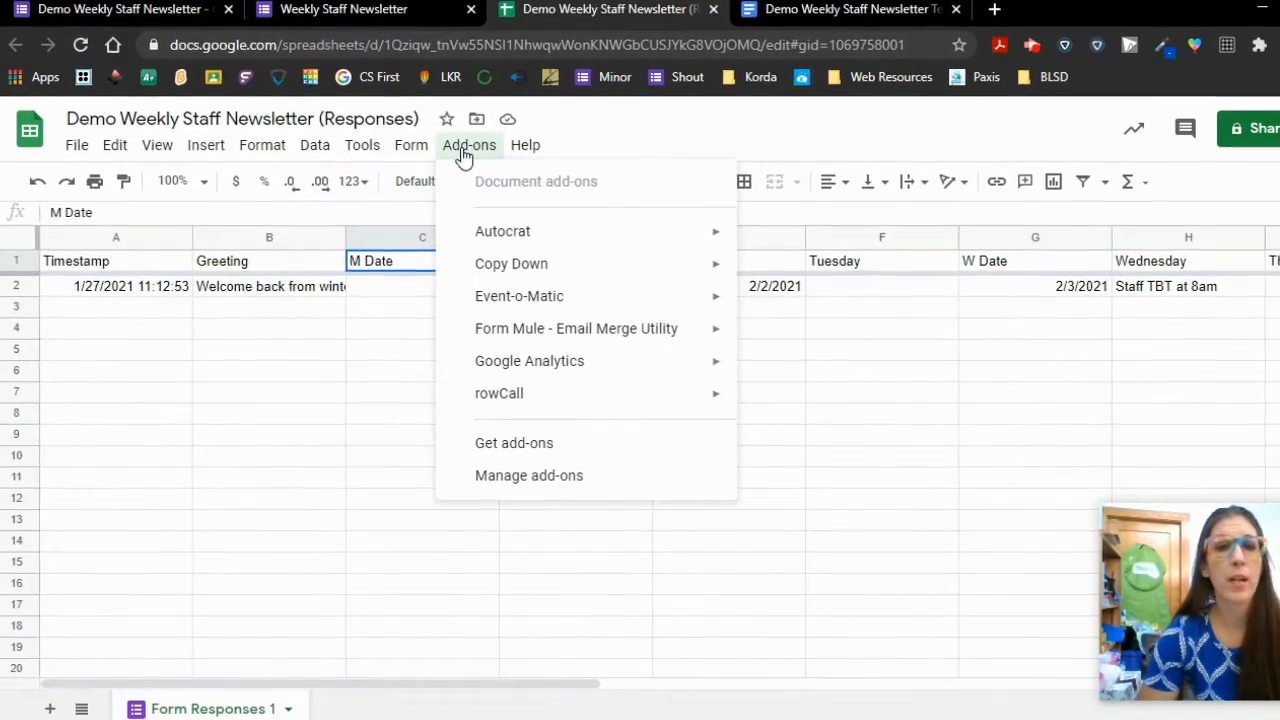
pyautogui.moveTo(510, 236)
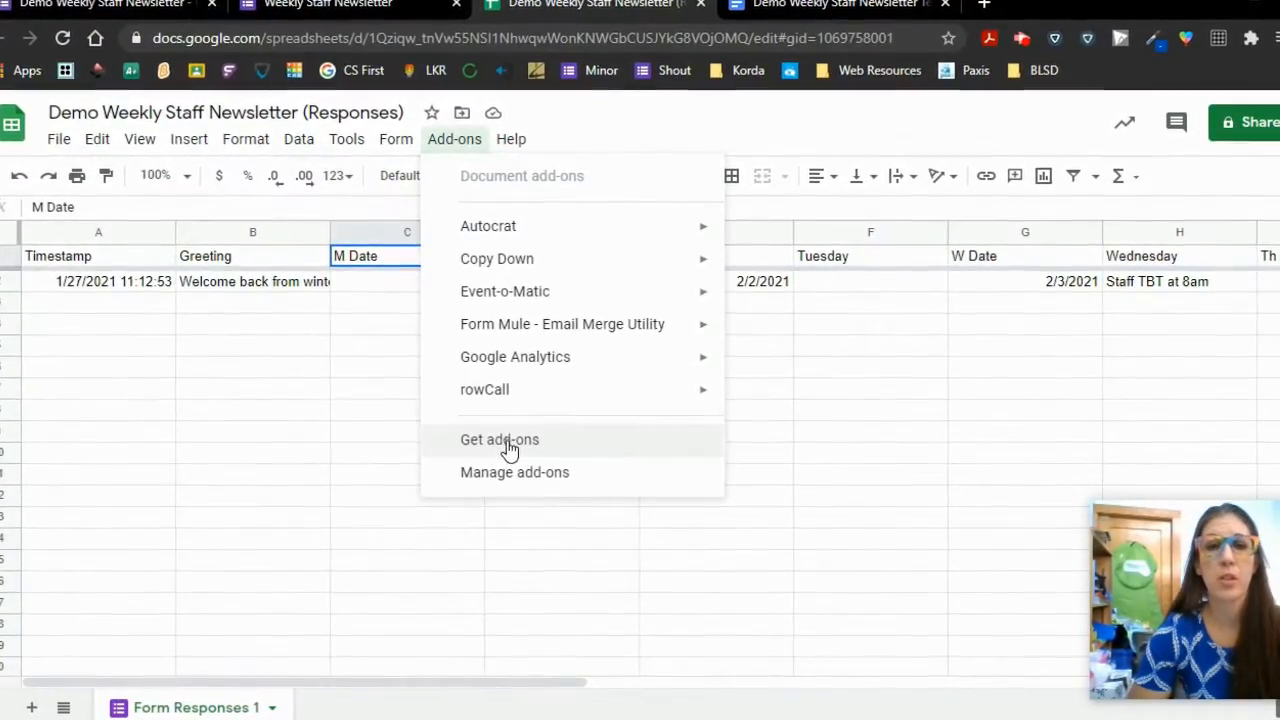
pyautogui.click(500, 442)
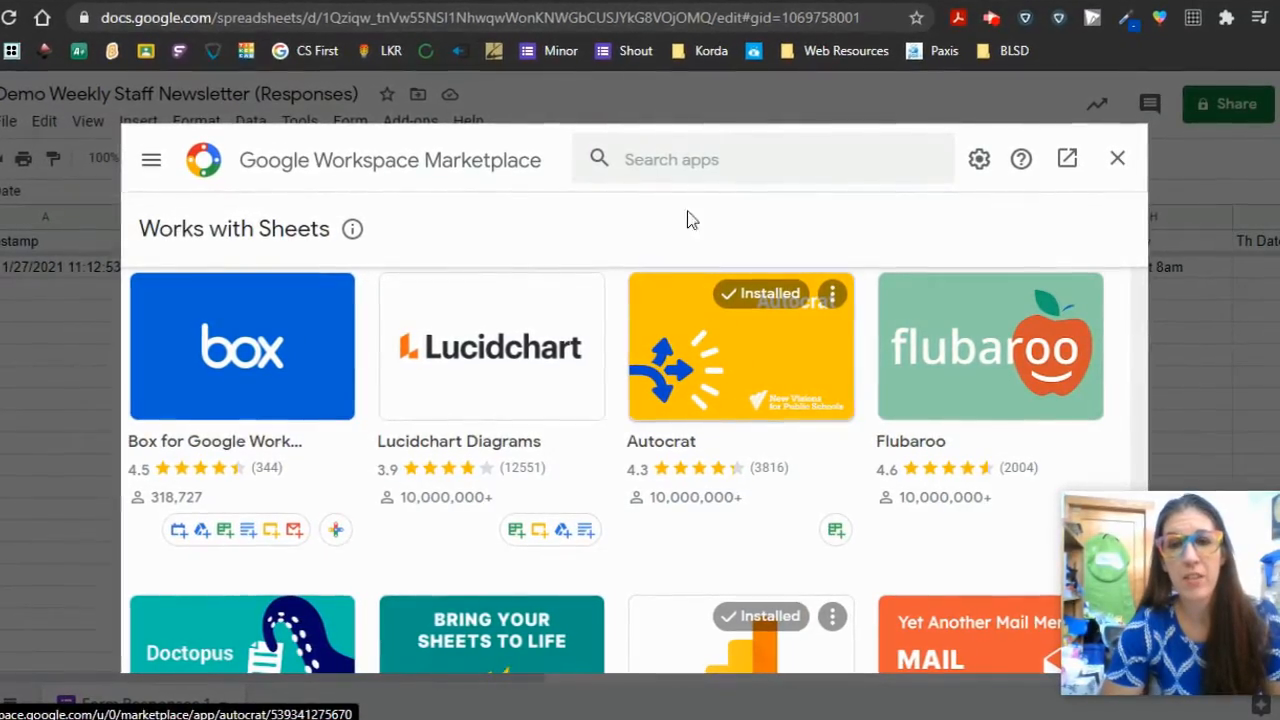
pyautogui.click(666, 161)
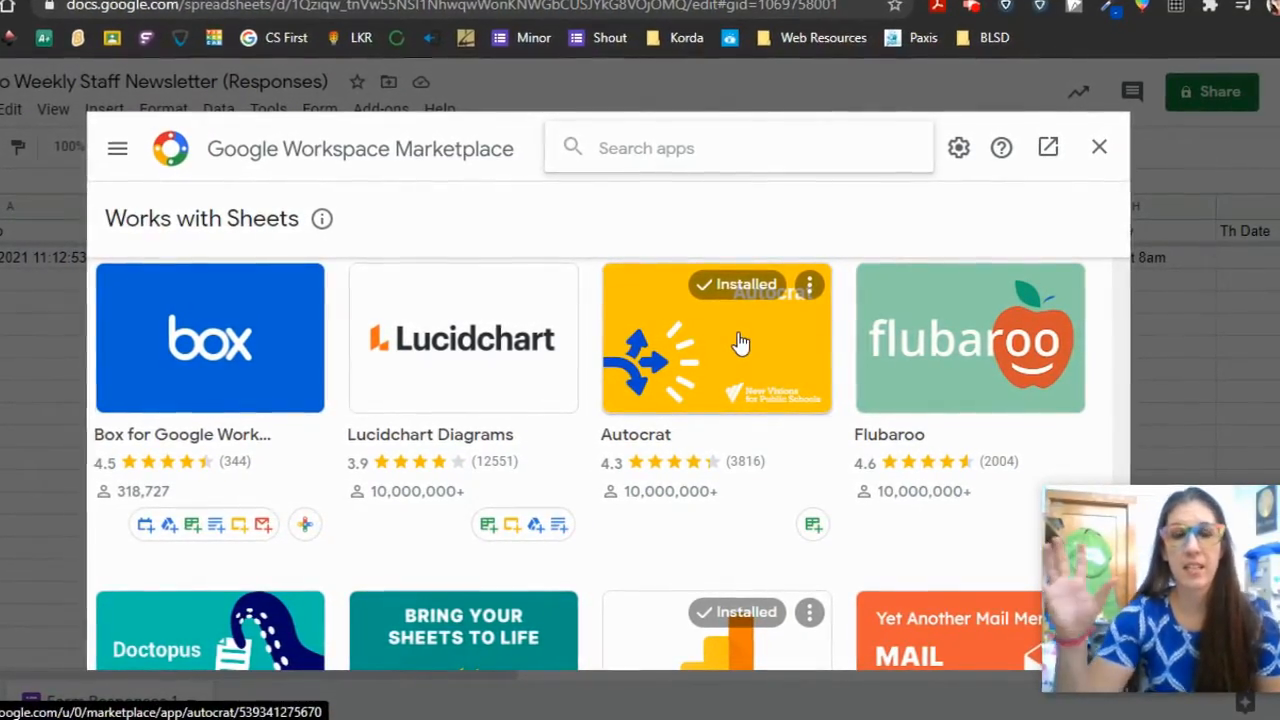
pyautogui.click(185, 333)
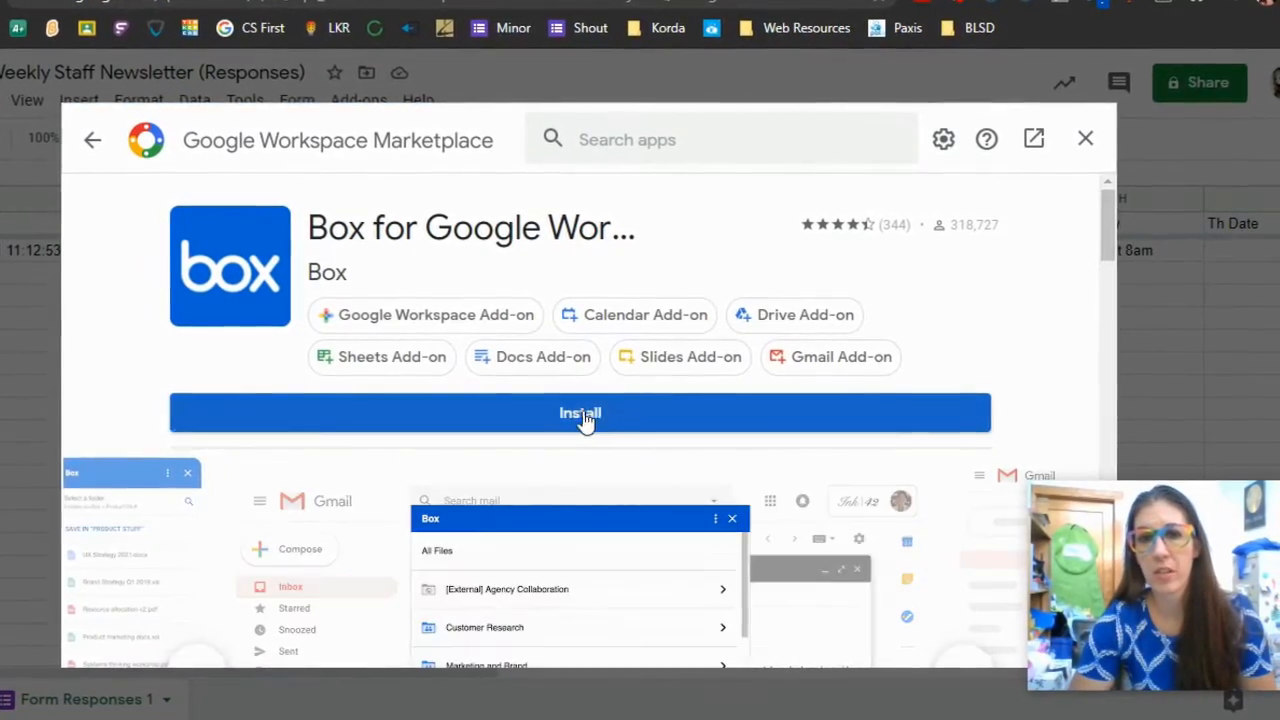
pyautogui.click(90, 139)
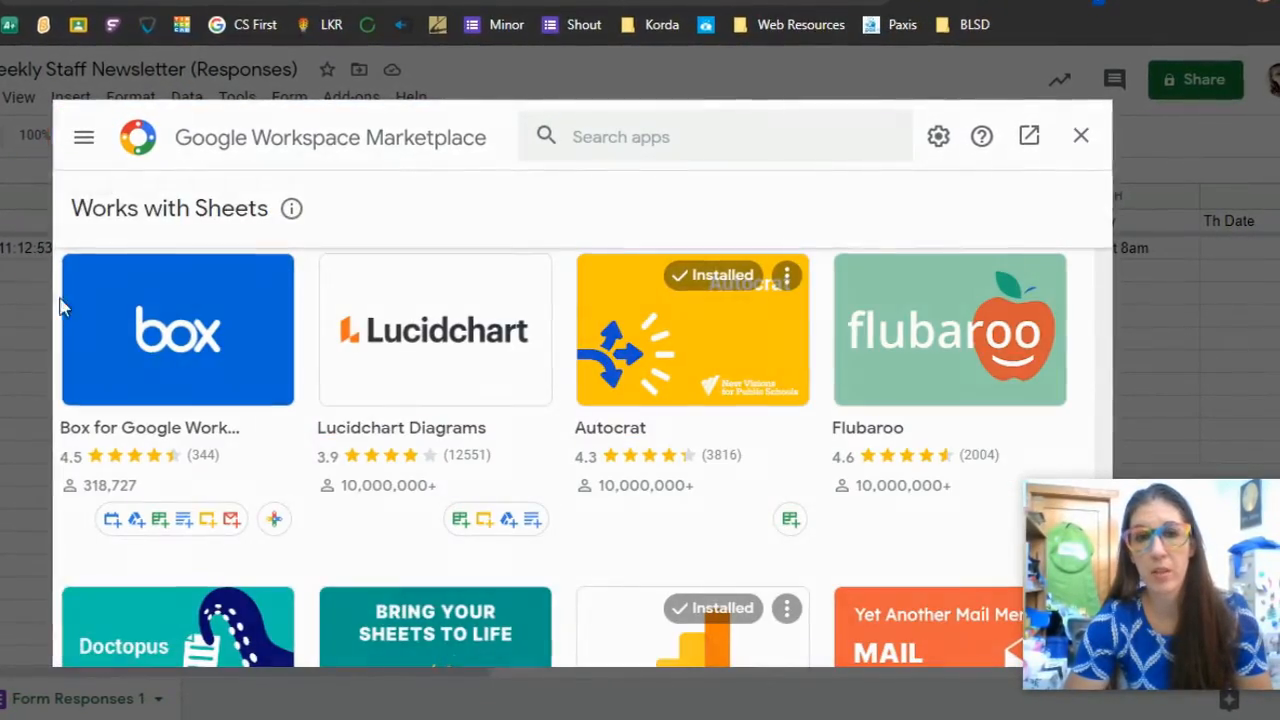
pyautogui.click(689, 341)
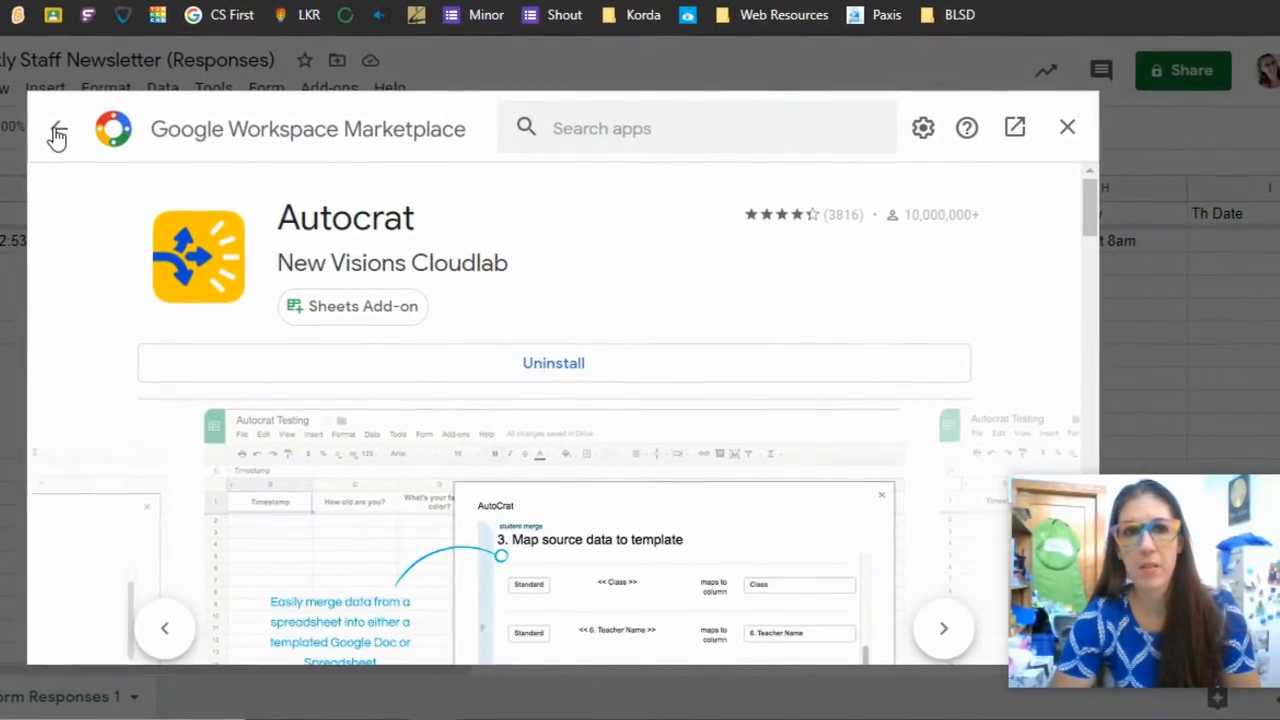
pyautogui.click(57, 135)
pyautogui.click(1067, 127)
pyautogui.click(210, 238)
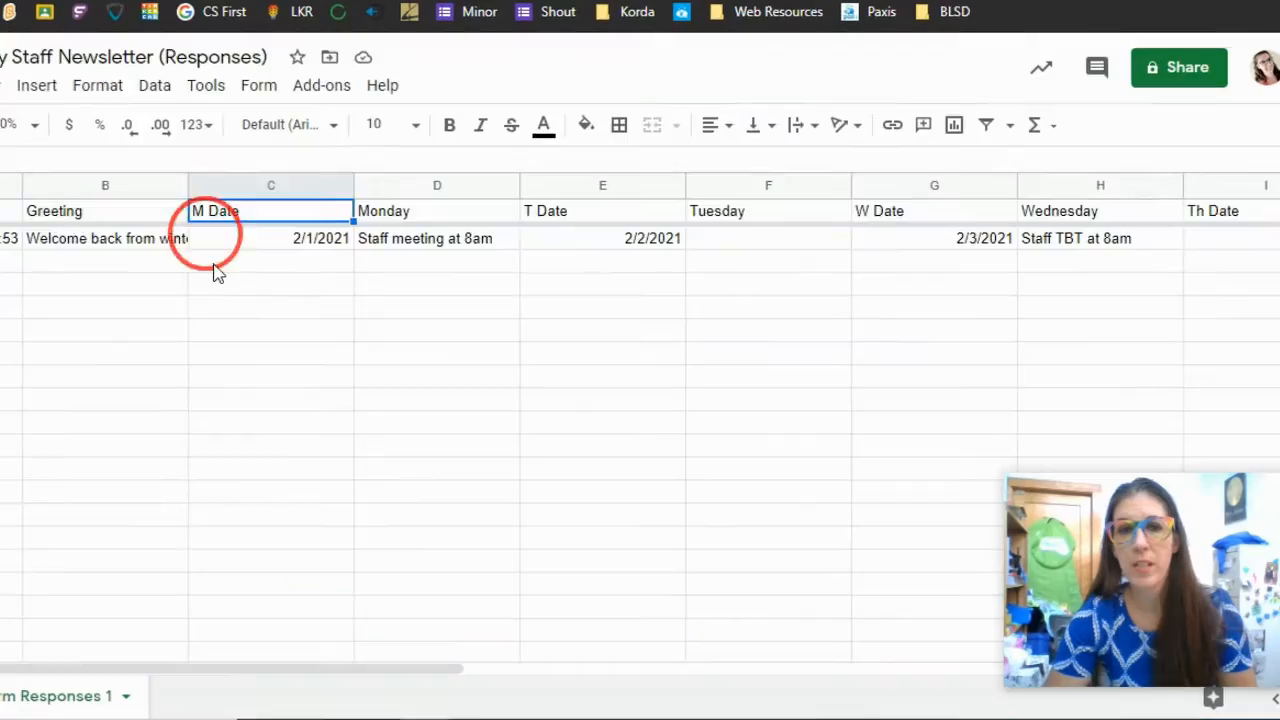
# - Launch Autocrat from the Add-ons menu and start a new merge job
pyautogui.click(322, 87)
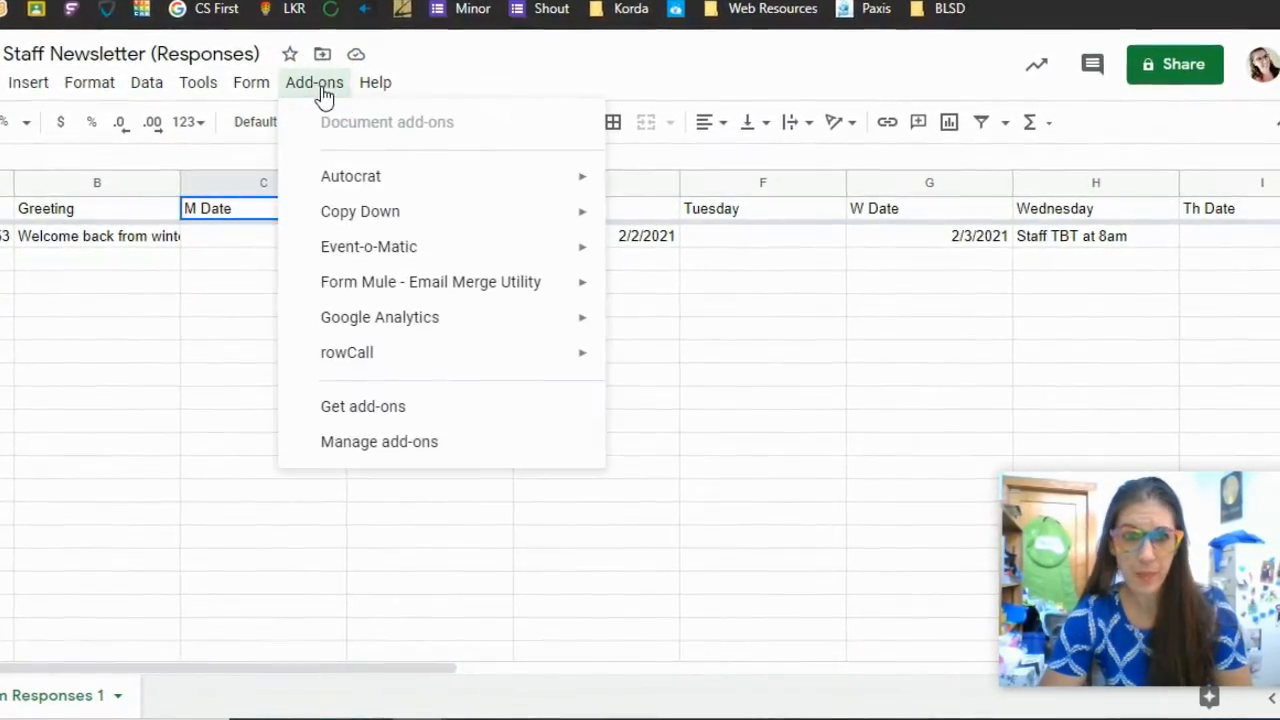
pyautogui.moveTo(339, 177)
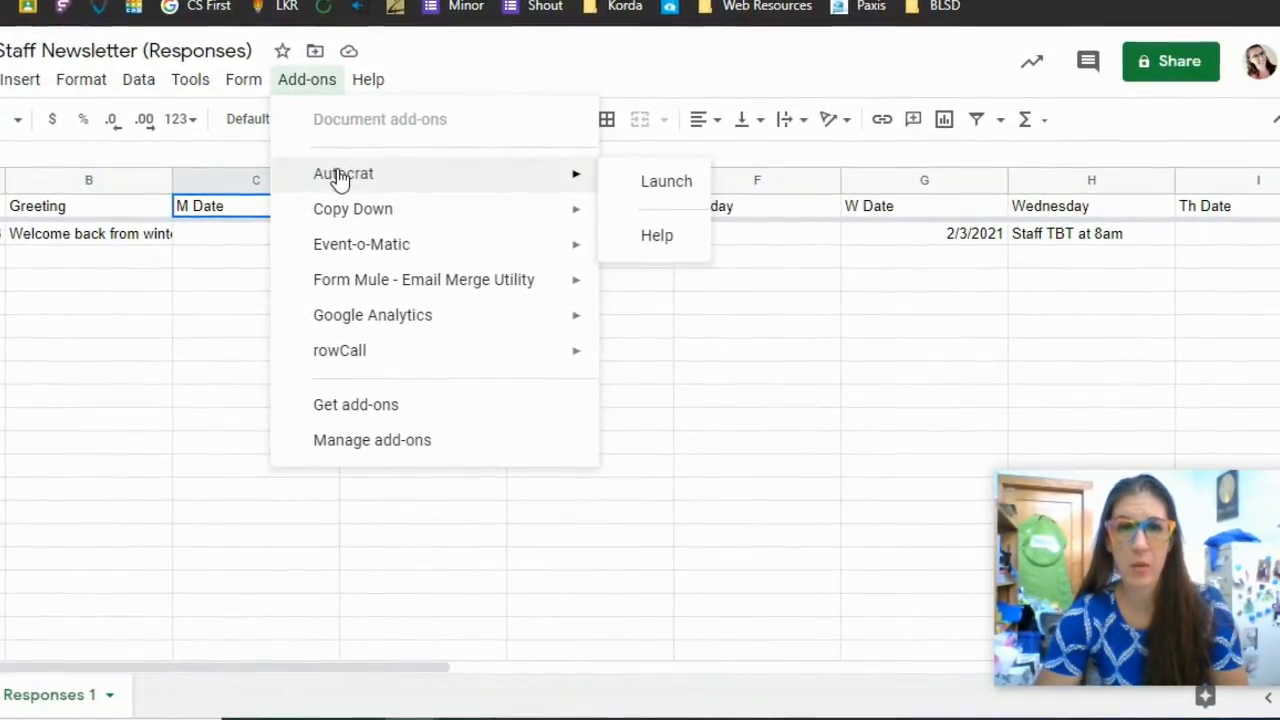
pyautogui.click(642, 186)
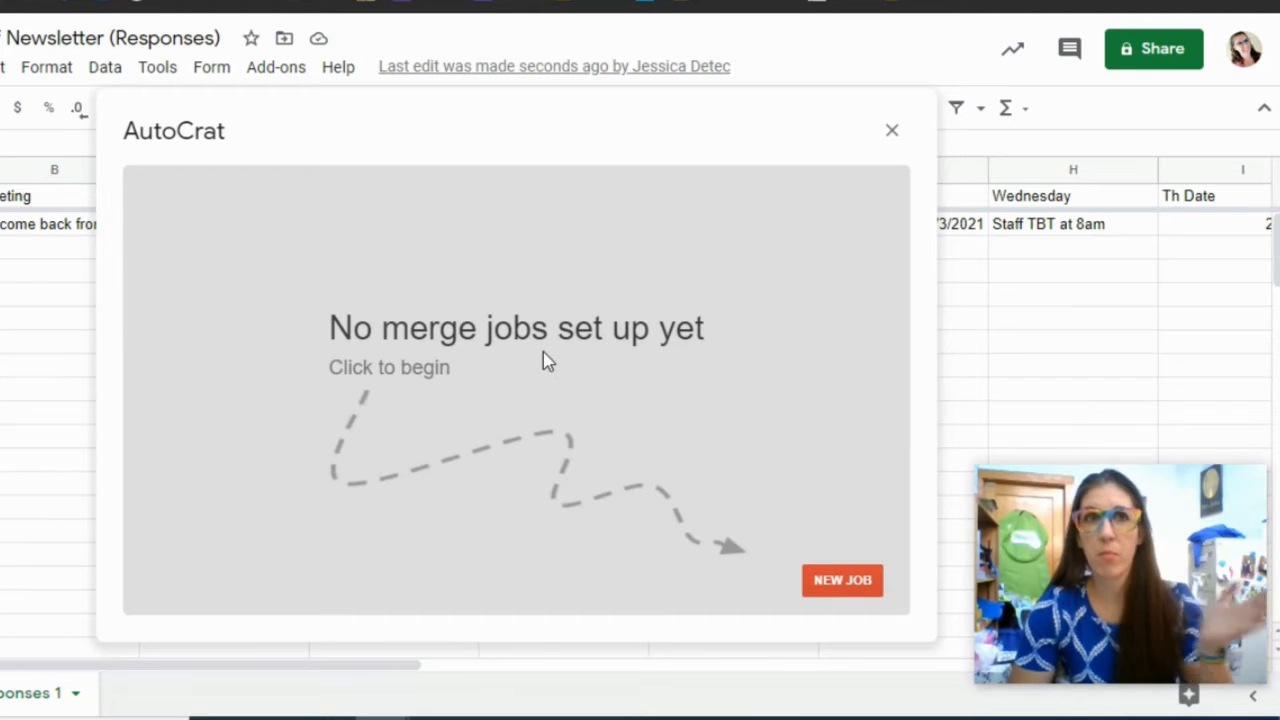
pyautogui.click(842, 577)
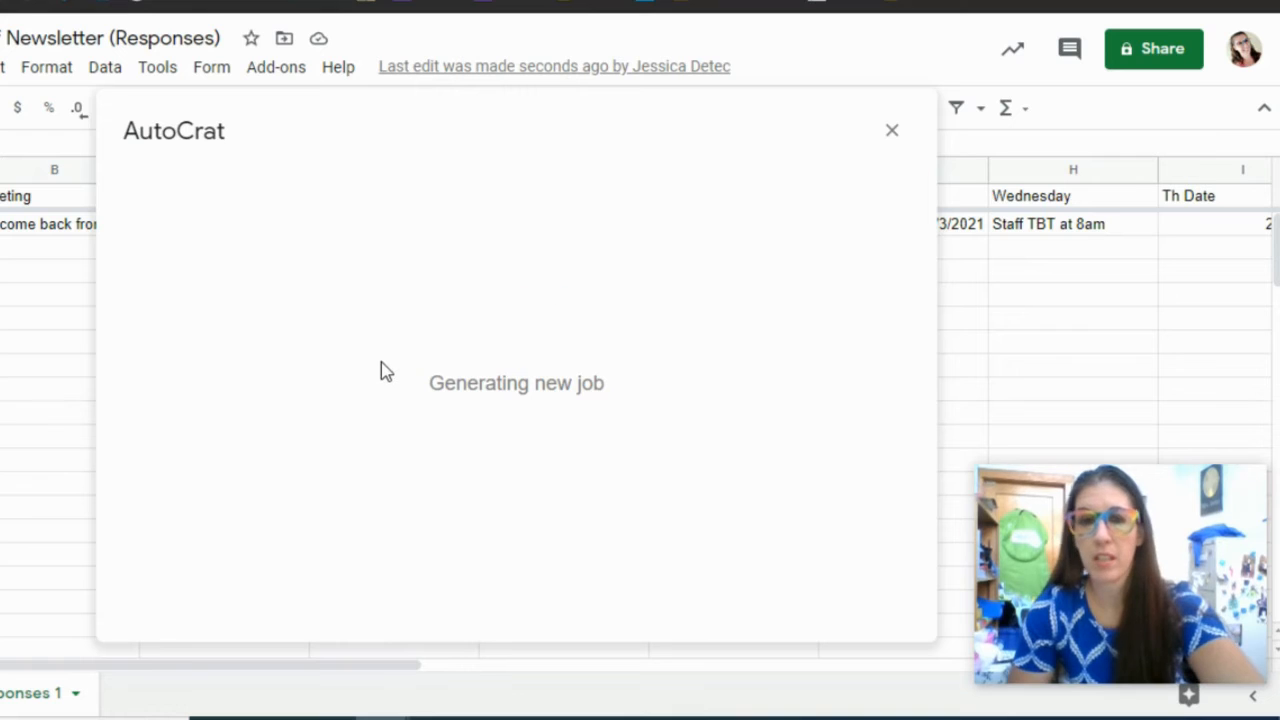
# - Name the new AutoCrat merge job "Newsletter"
pyautogui.click(284, 293)
pyautogui.write('News')
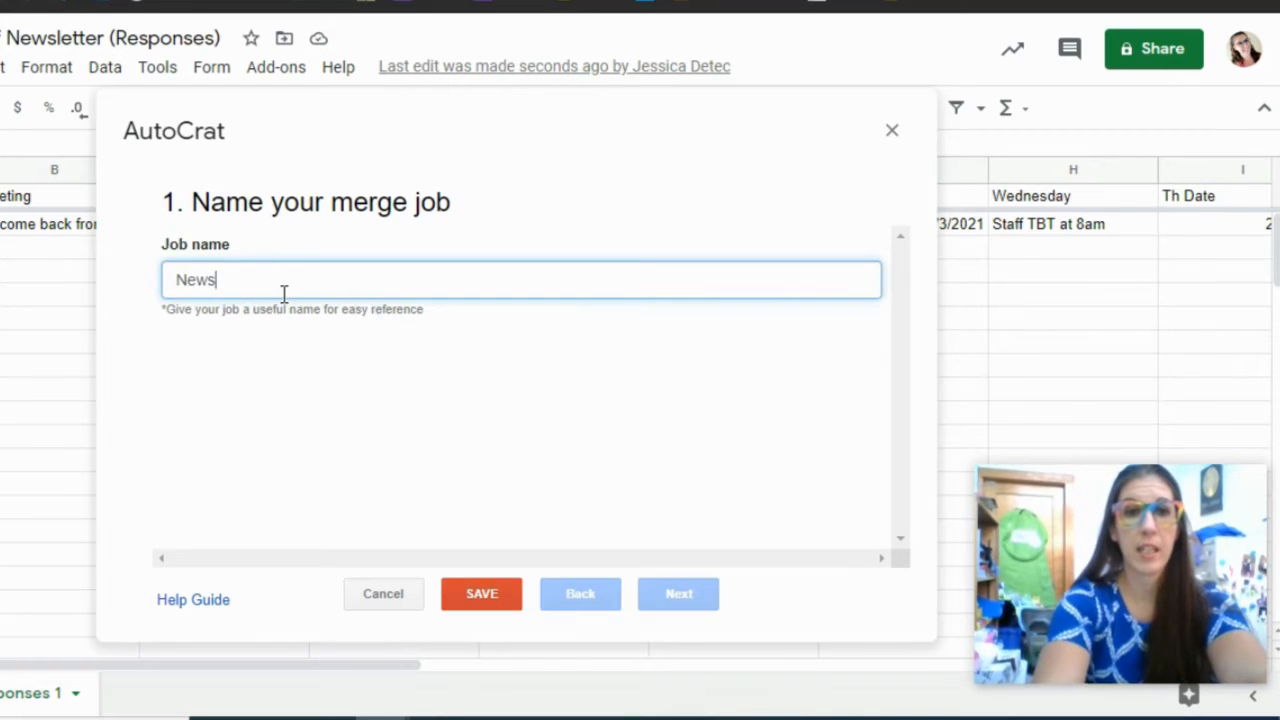
pyautogui.write('letter')
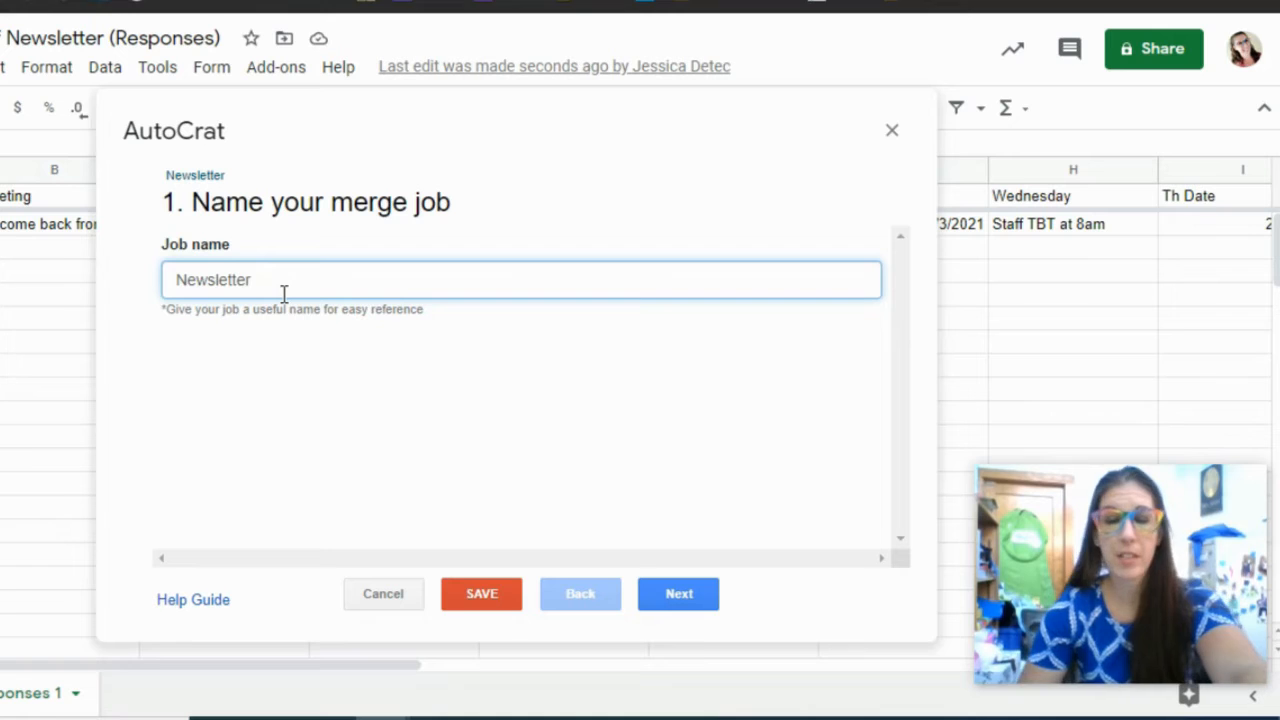
pyautogui.click(688, 600)
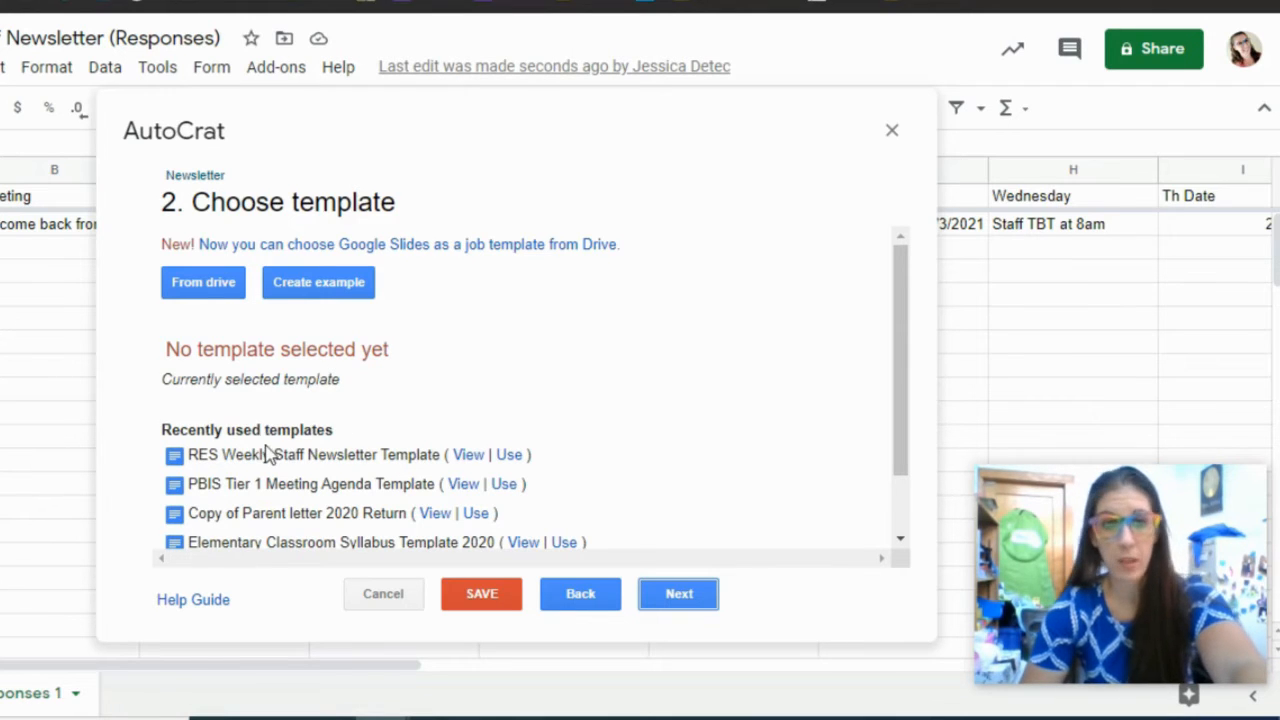
# - Choose the Demo Weekly Staff Newsletter Template - DO NOT EDIT from Drive as the template
pyautogui.click(197, 286)
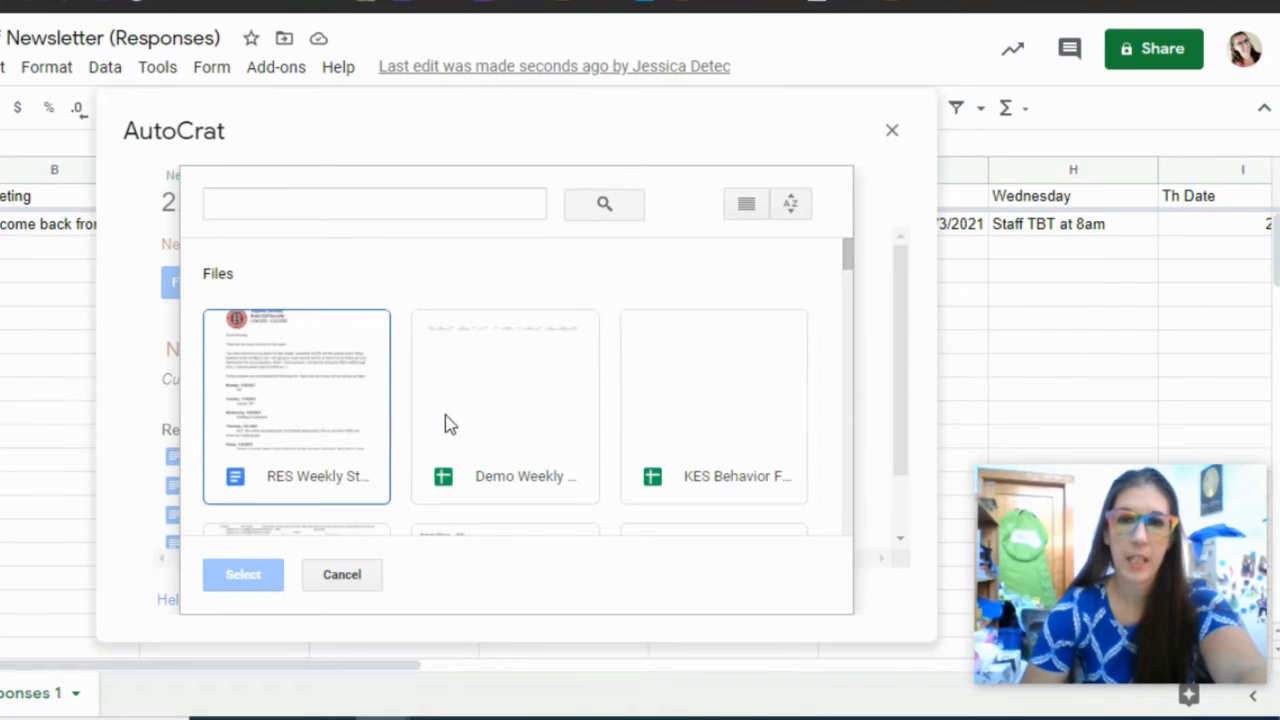
pyautogui.scroll(-4, 443, 424)
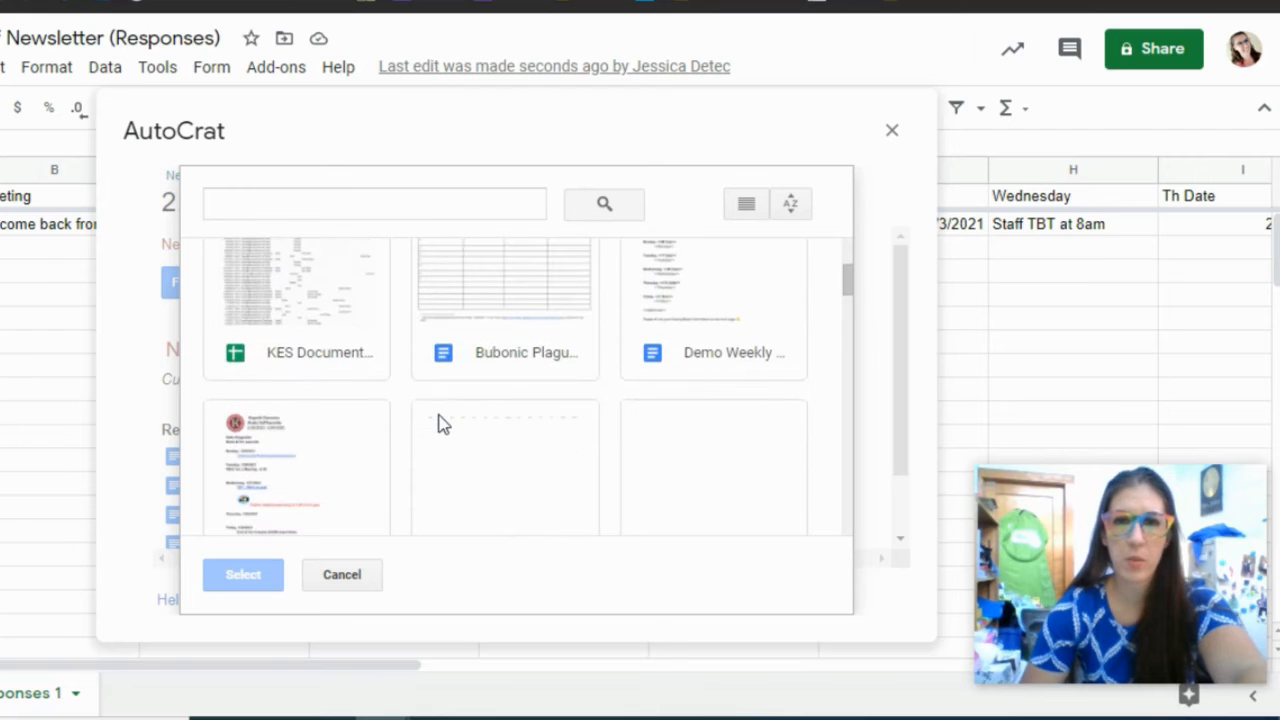
pyautogui.click(377, 205)
pyautogui.click(697, 311)
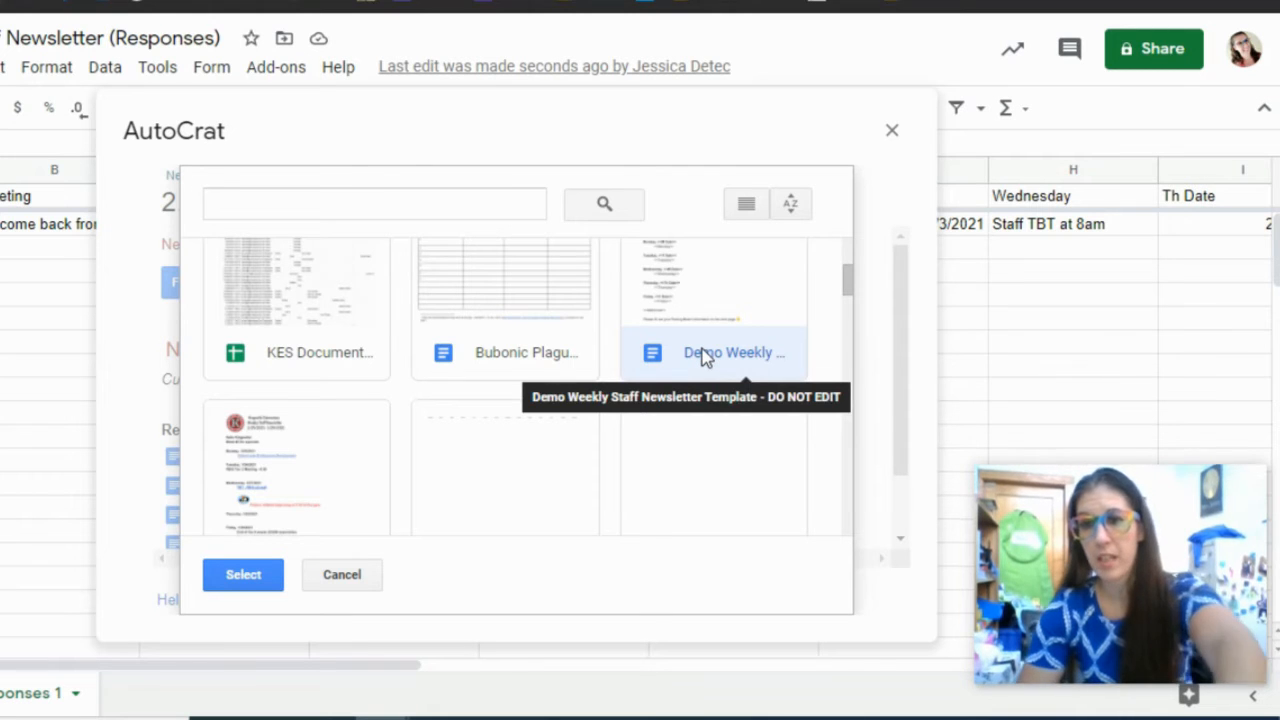
pyautogui.click(240, 574)
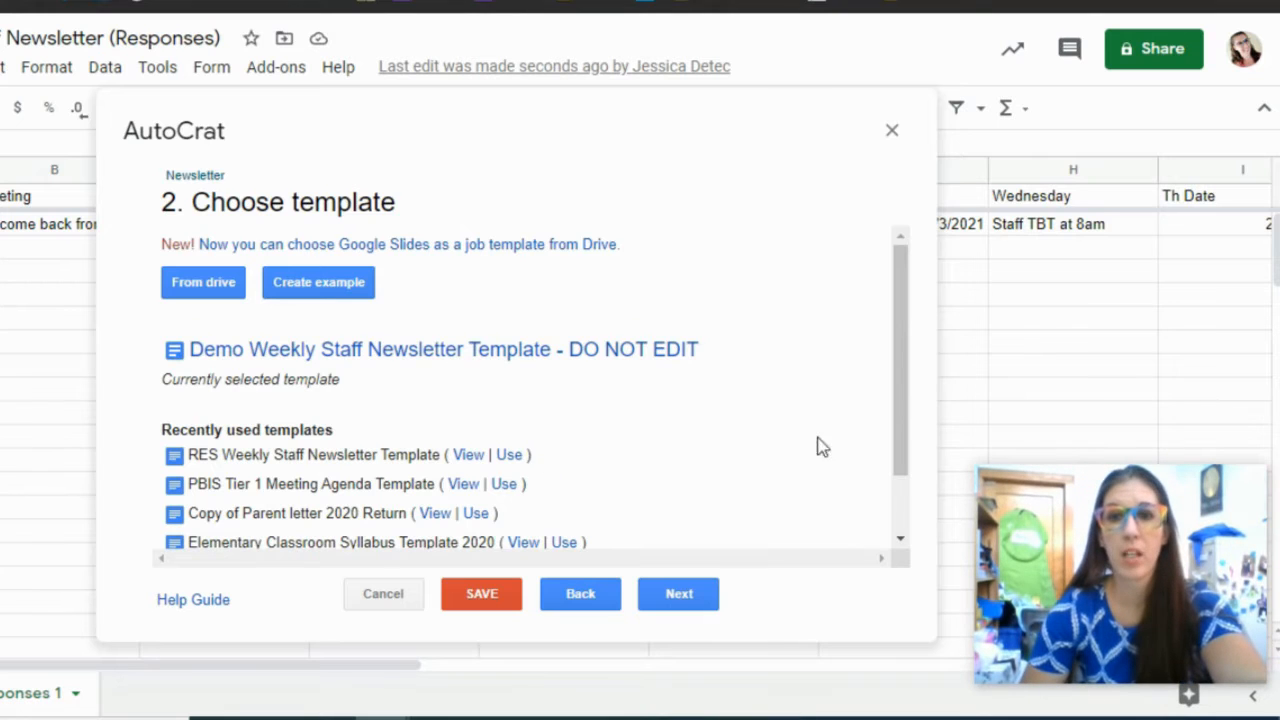
pyautogui.click(678, 594)
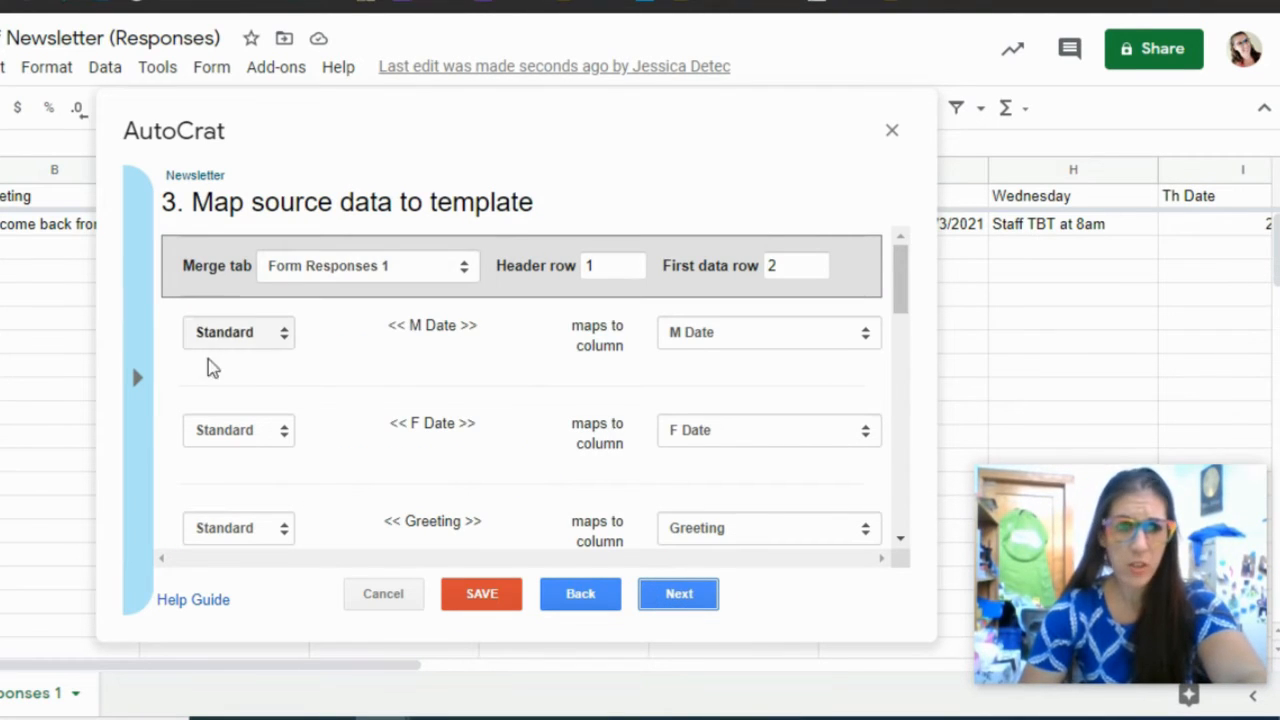
# - Keep Form Responses 1 as the sheet AutoCrat merges from
pyautogui.click(314, 275)
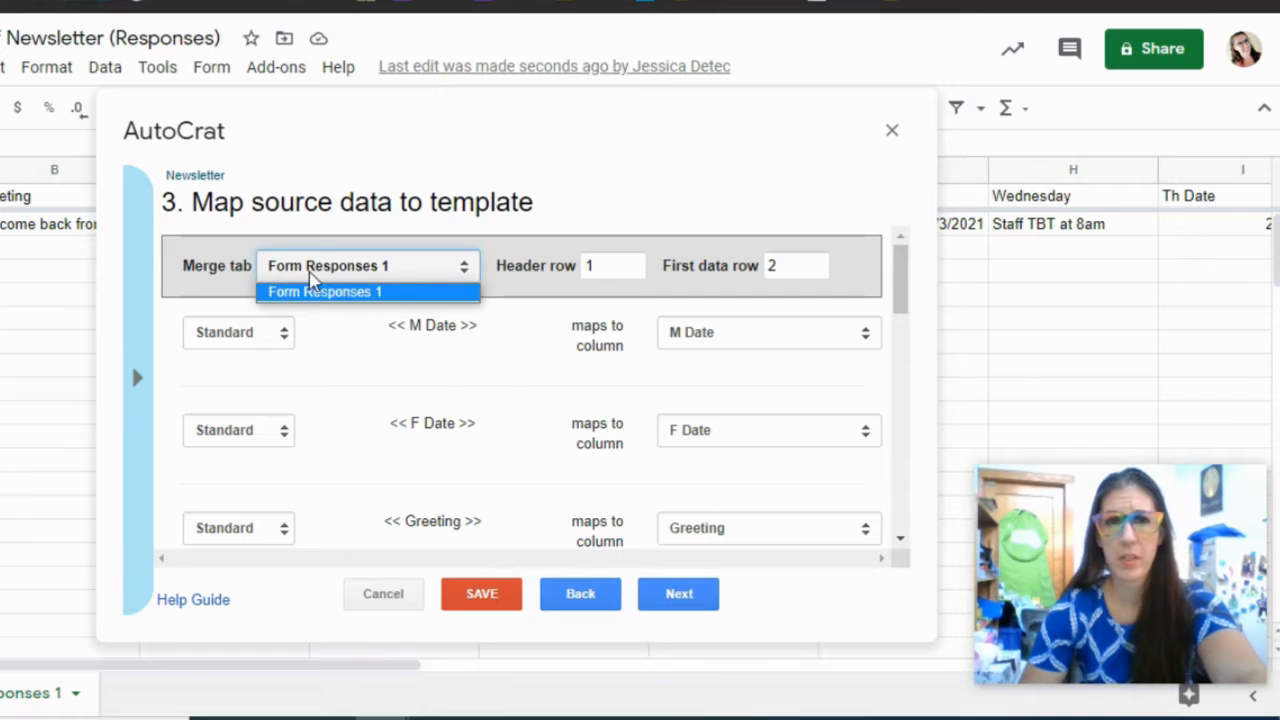
pyautogui.click(310, 275)
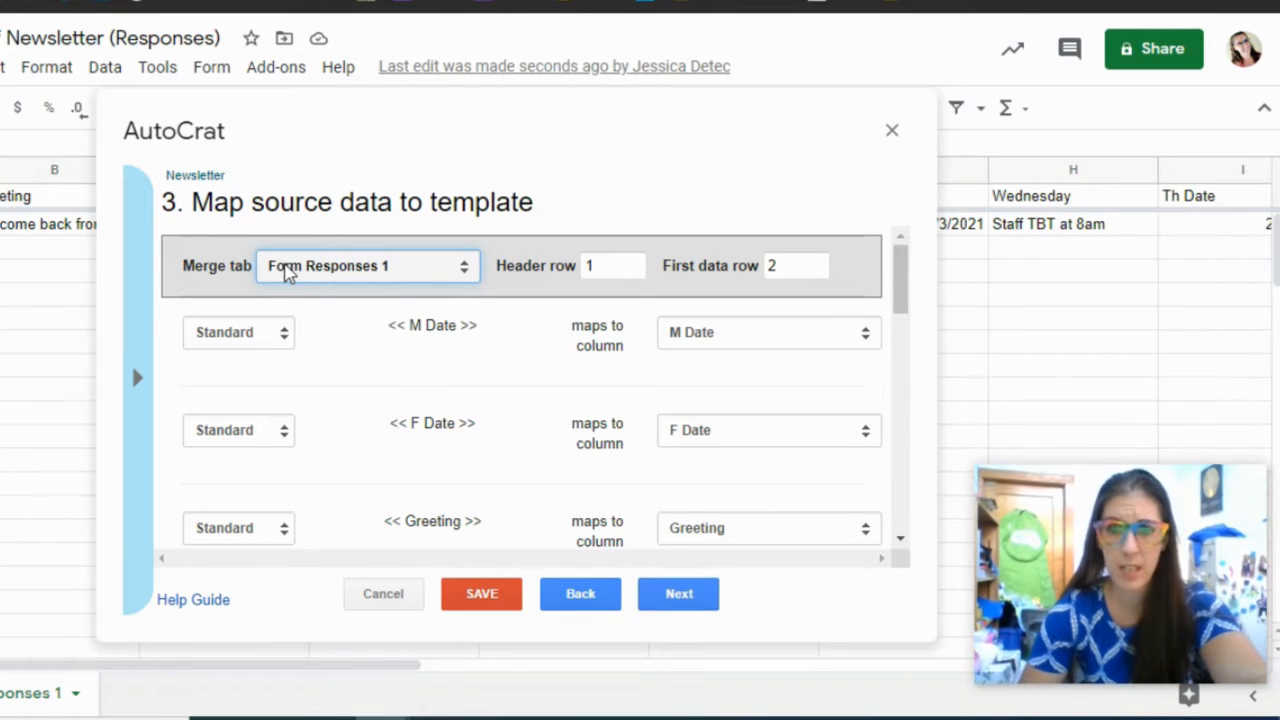
pyautogui.moveTo(908, 293); pyautogui.dragTo(909, 310)
pyautogui.scroll(-10, 680, 431)
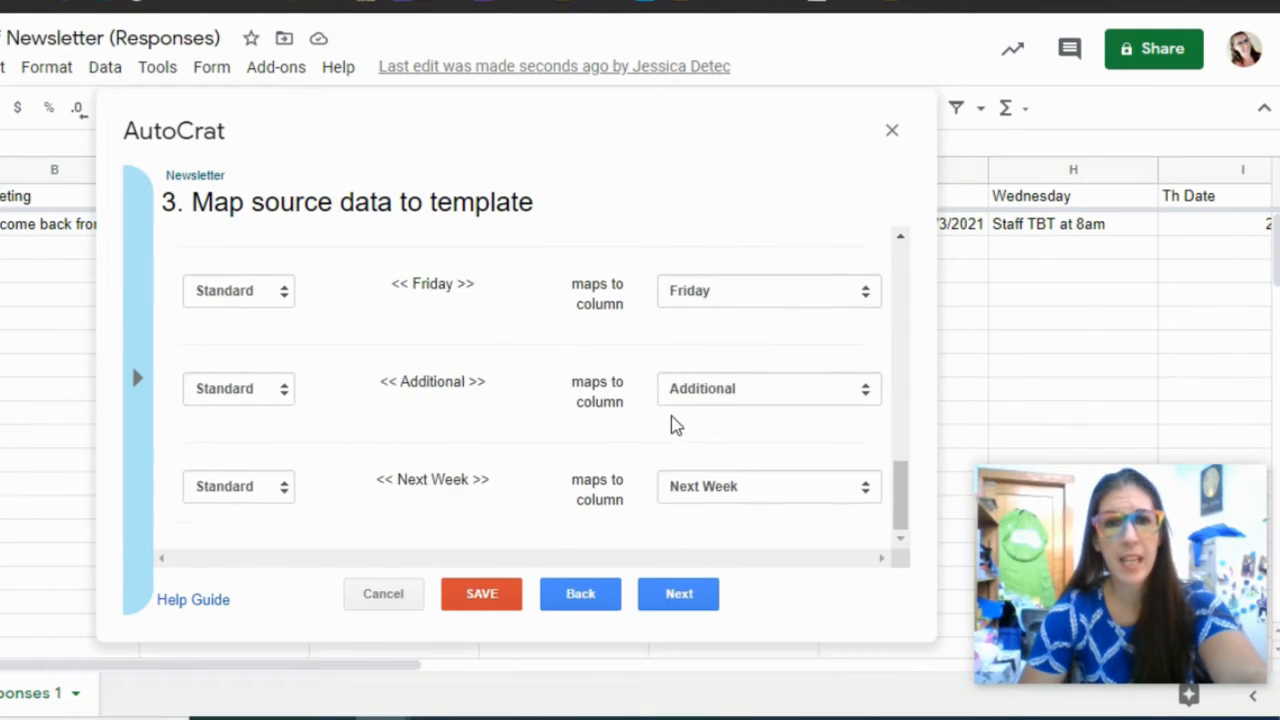
pyautogui.scroll(10, 670, 418)
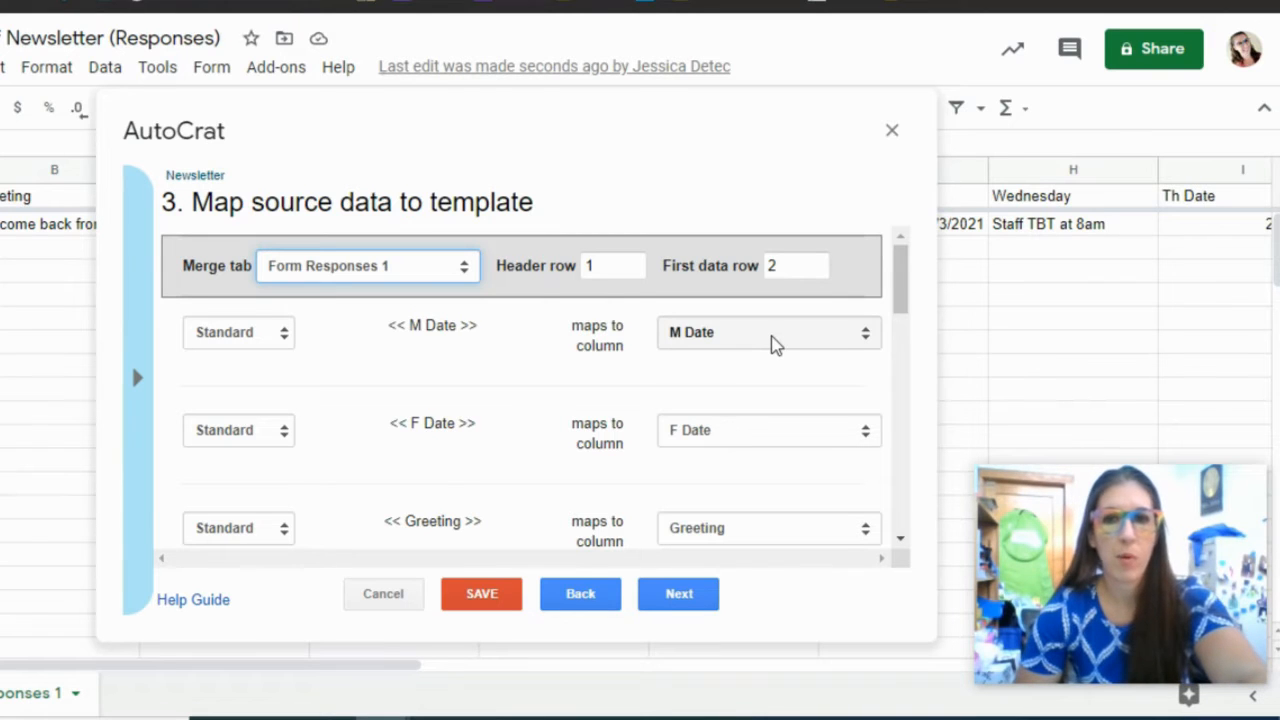
# - Leave the M Date tag mapped to its column as Standard and accept the mapping
pyautogui.click(717, 336)
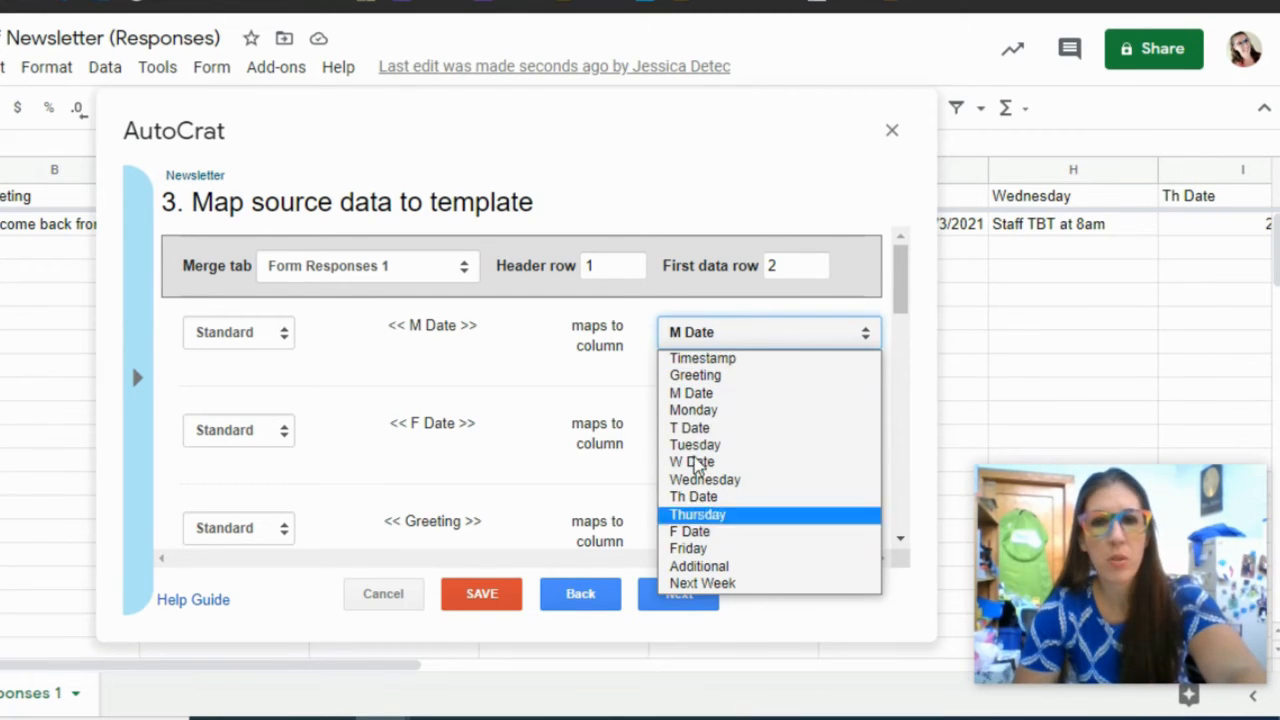
pyautogui.click(674, 332)
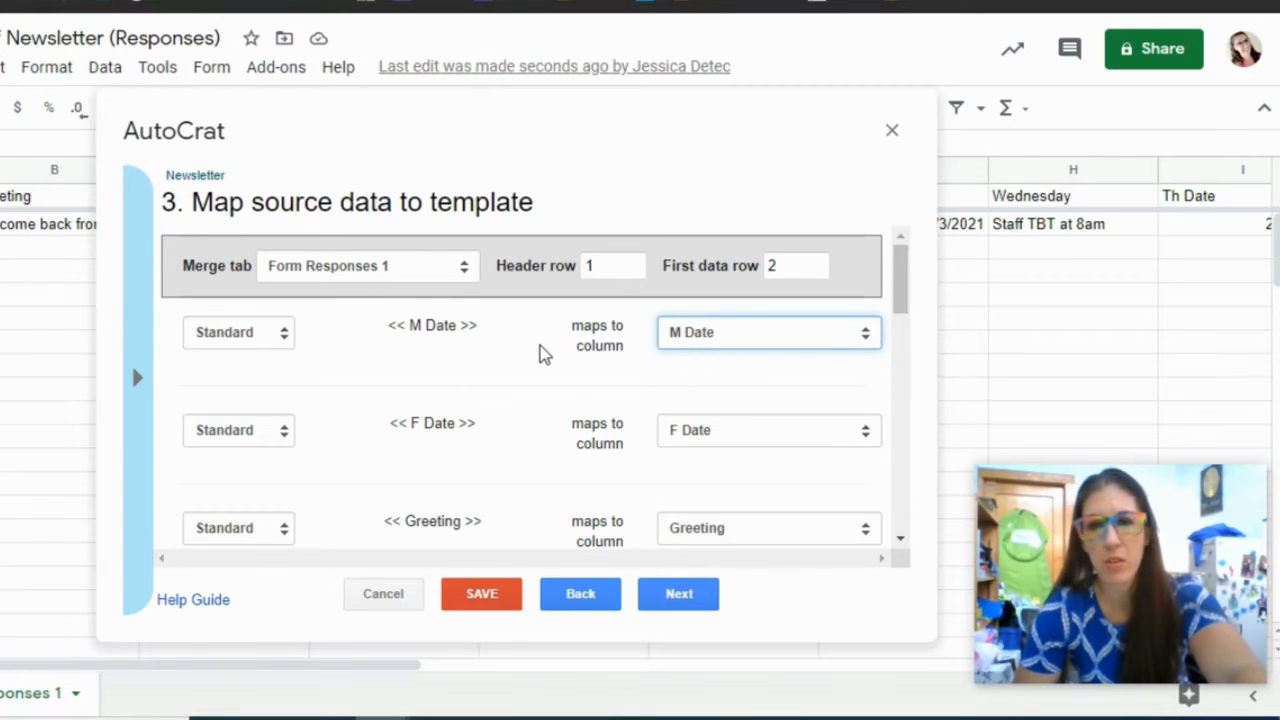
pyautogui.scroll(-5, 540, 352)
pyautogui.scroll(5, 540, 370)
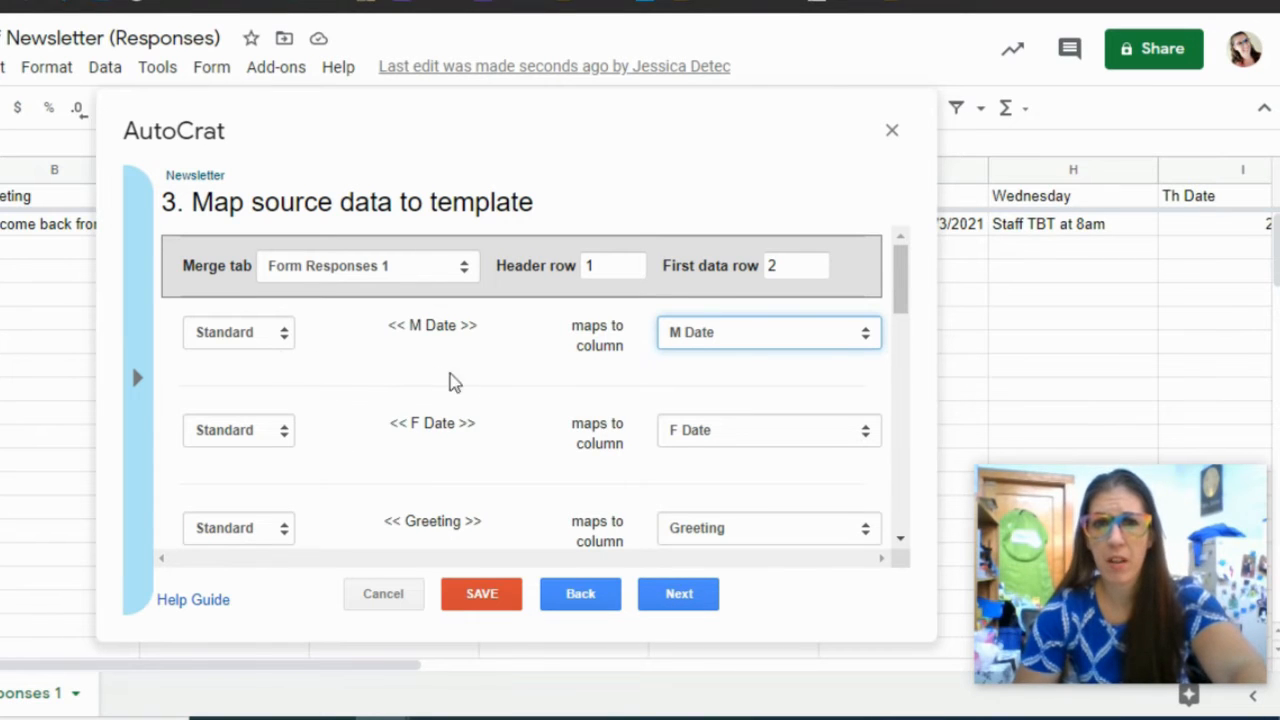
pyautogui.click(268, 335)
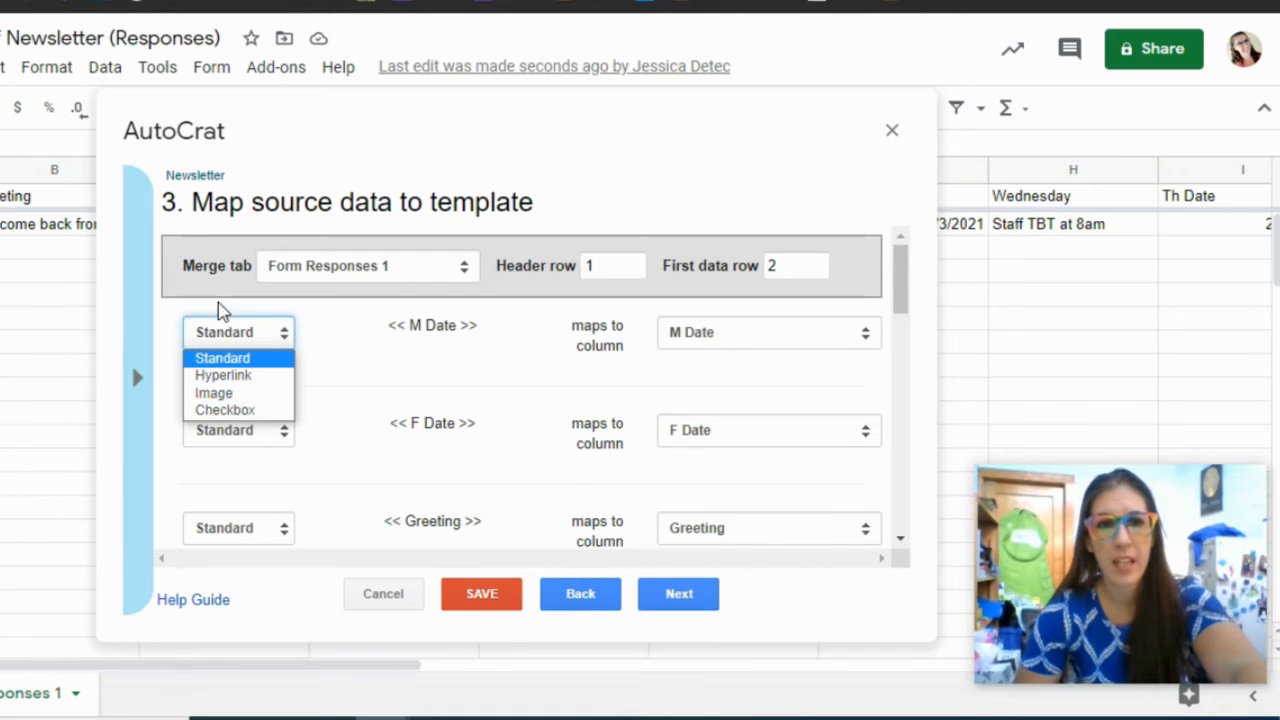
pyautogui.click(328, 335)
pyautogui.click(328, 336)
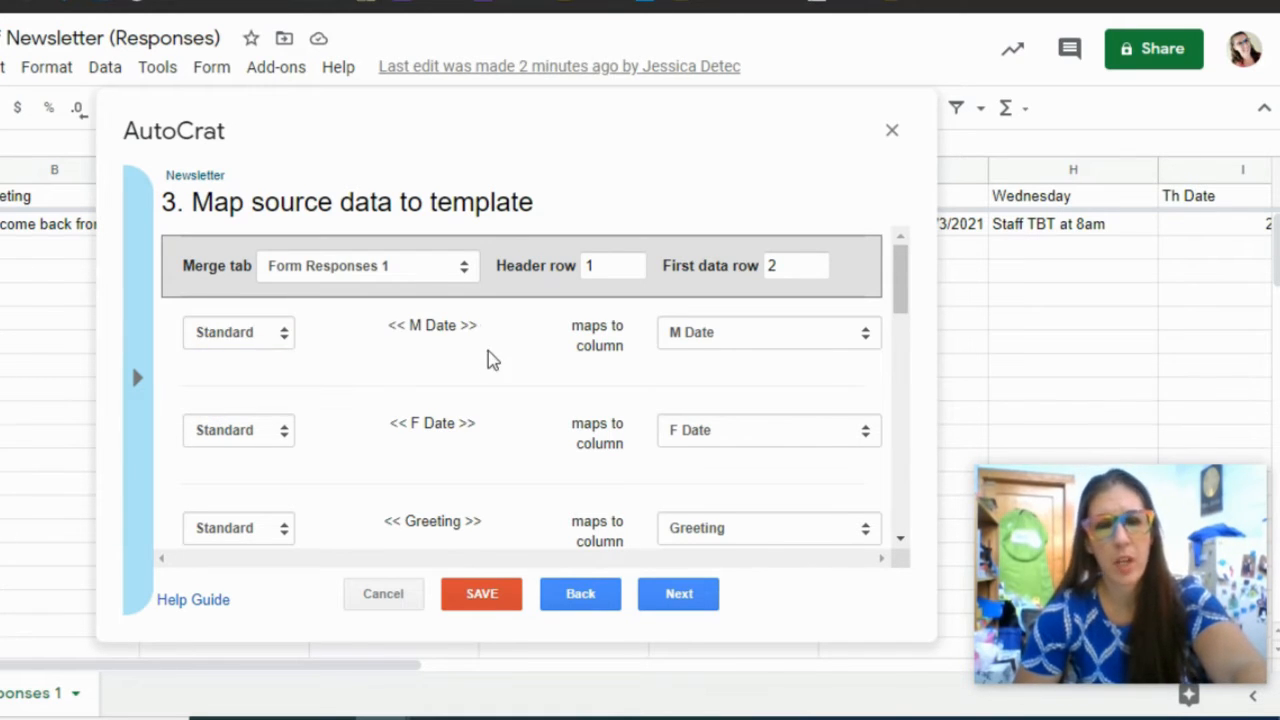
pyautogui.click(679, 597)
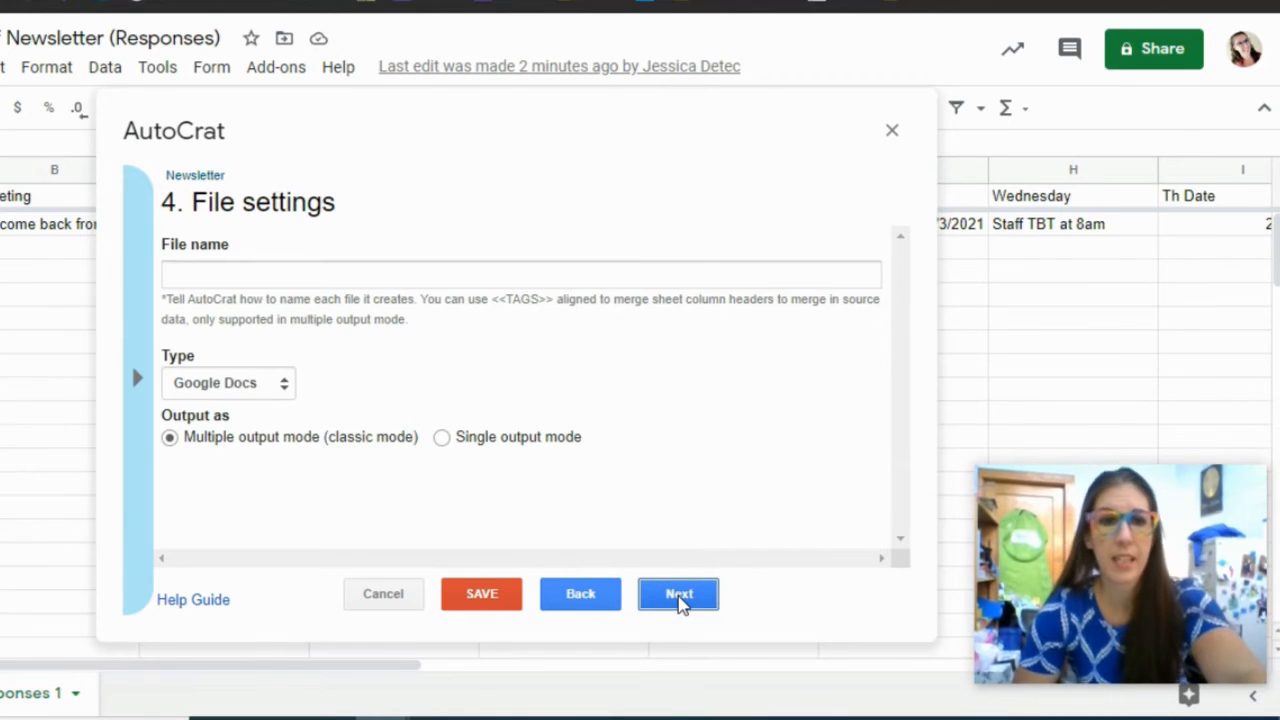
# - Enter the output file name ending with the <<M Date>> merge tag
pyautogui.click(300, 273)
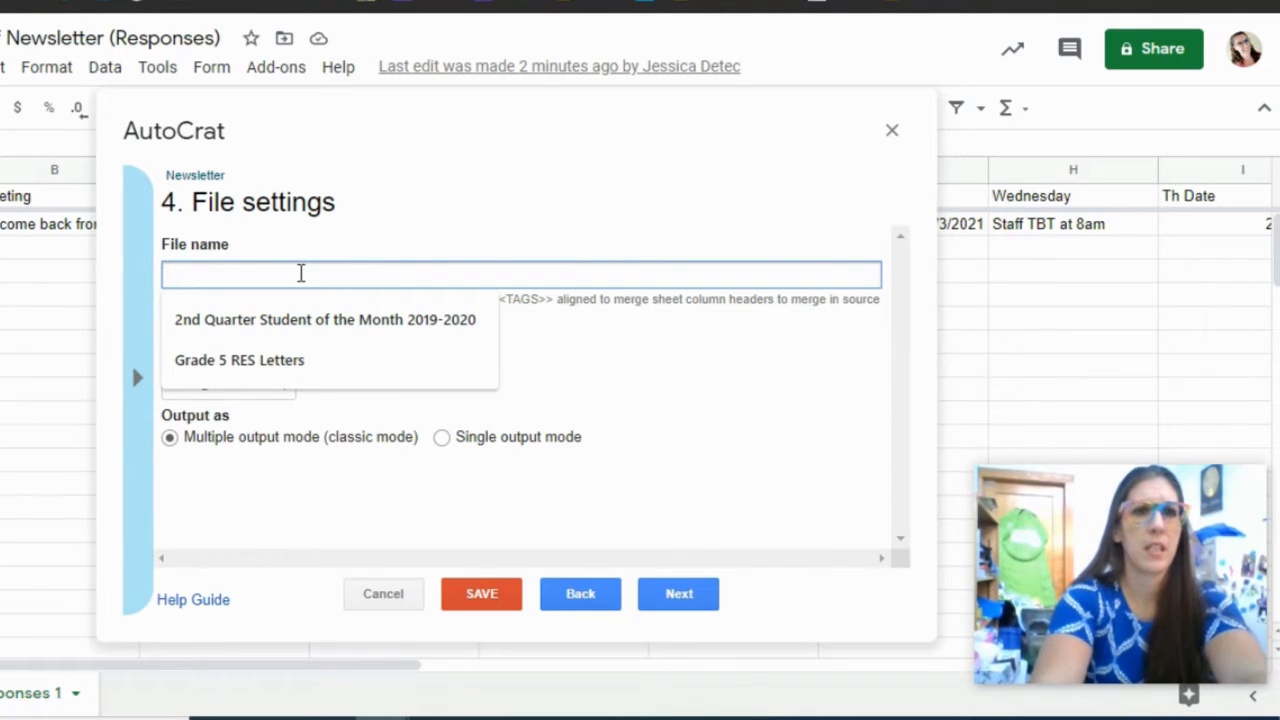
pyautogui.write('Demo Wee')
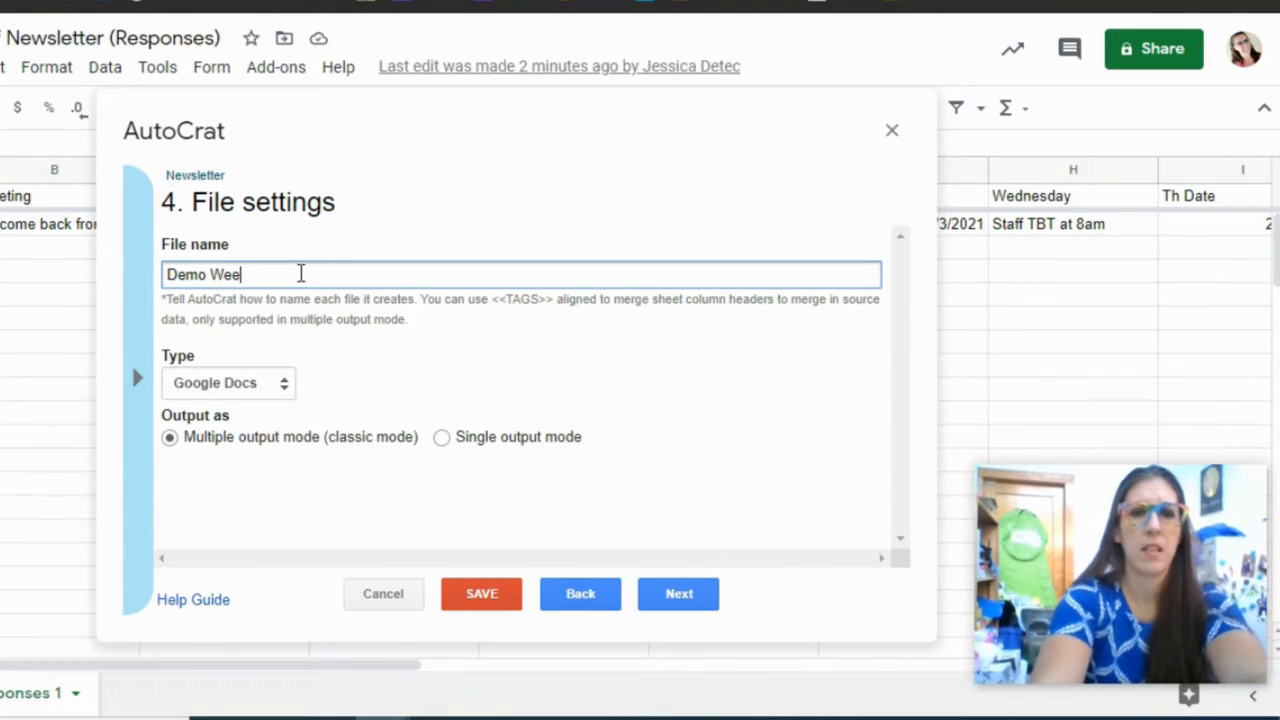
pyautogui.write('kly Staff File')
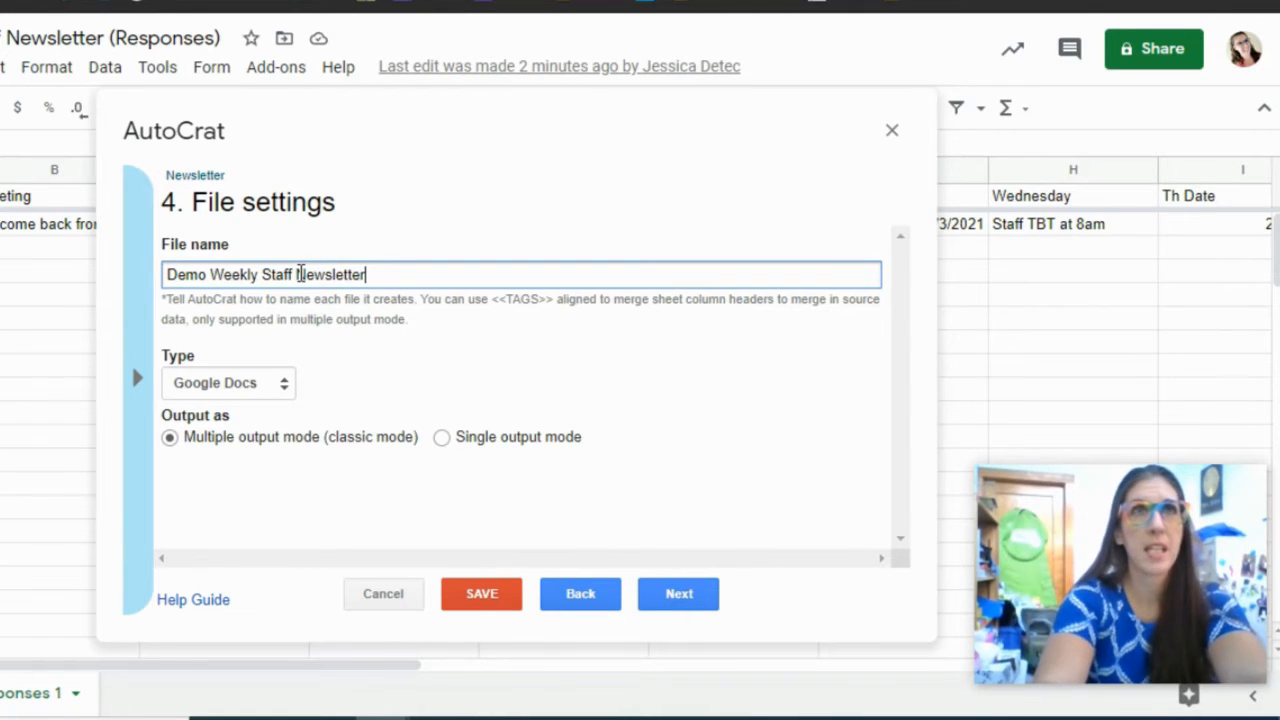
pyautogui.write('-')
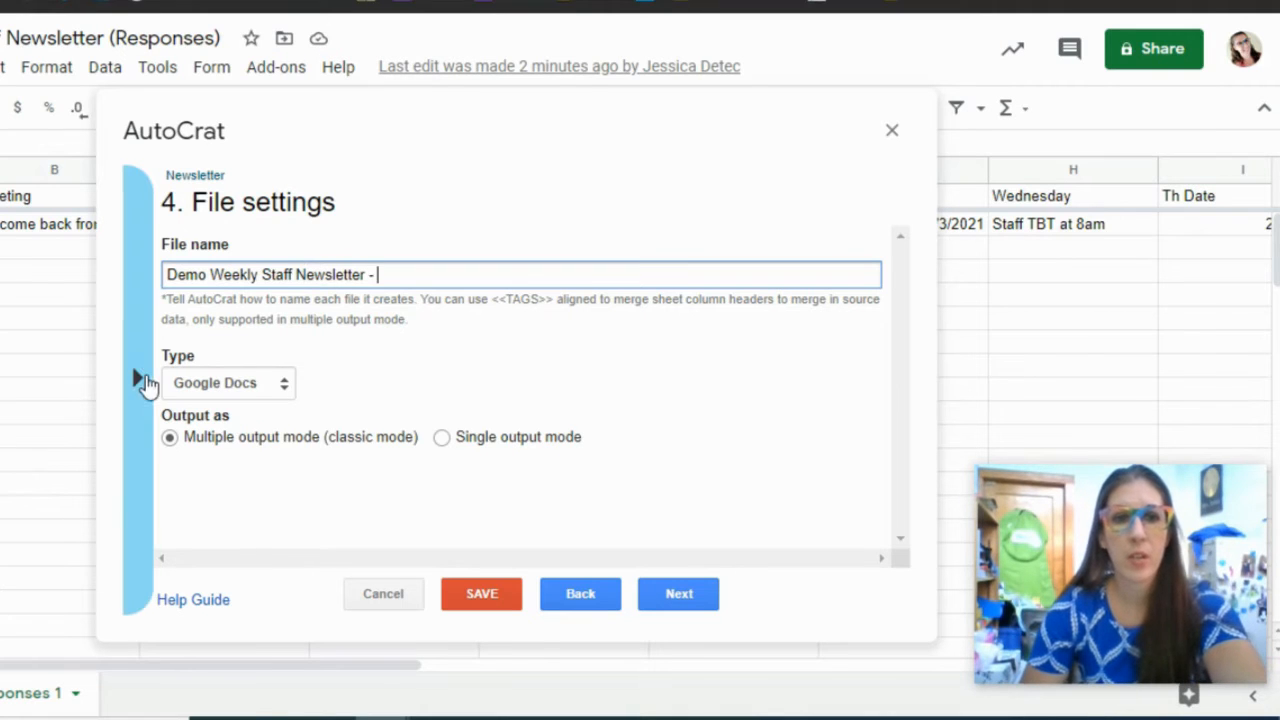
pyautogui.click(134, 380)
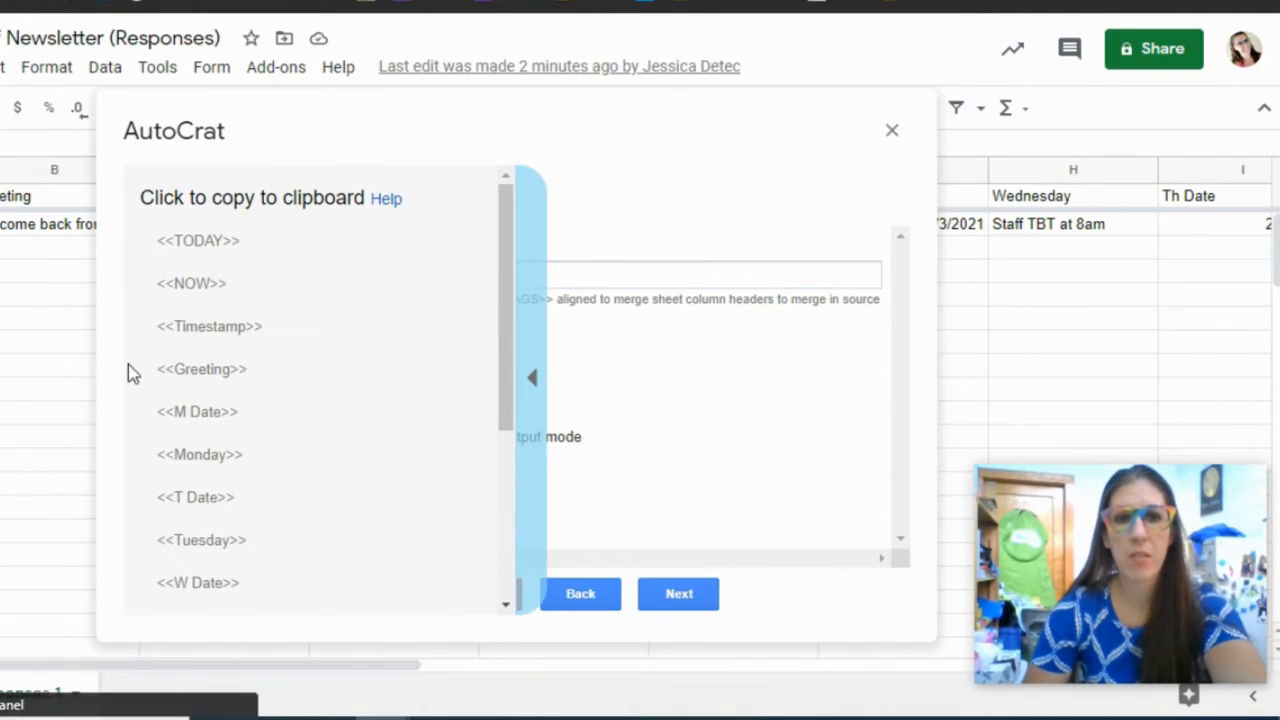
pyautogui.scroll(-5, 189, 374)
pyautogui.scroll(5, 193, 375)
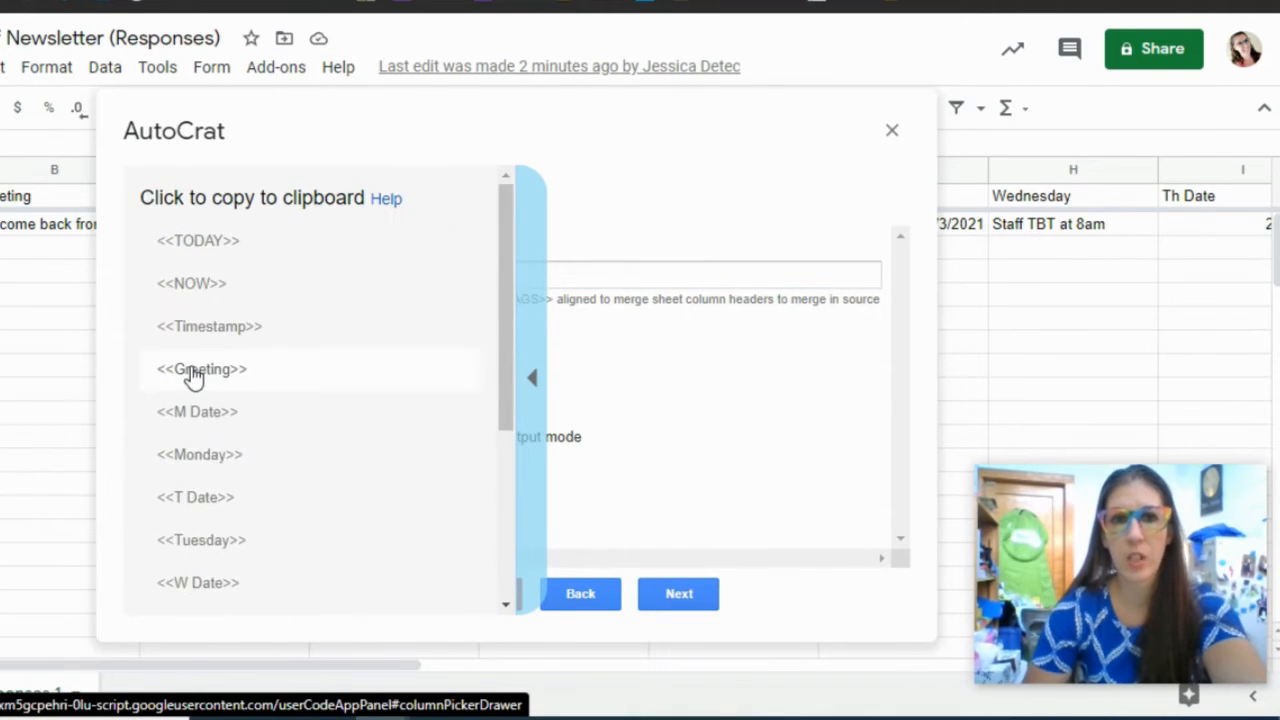
pyautogui.click(200, 428)
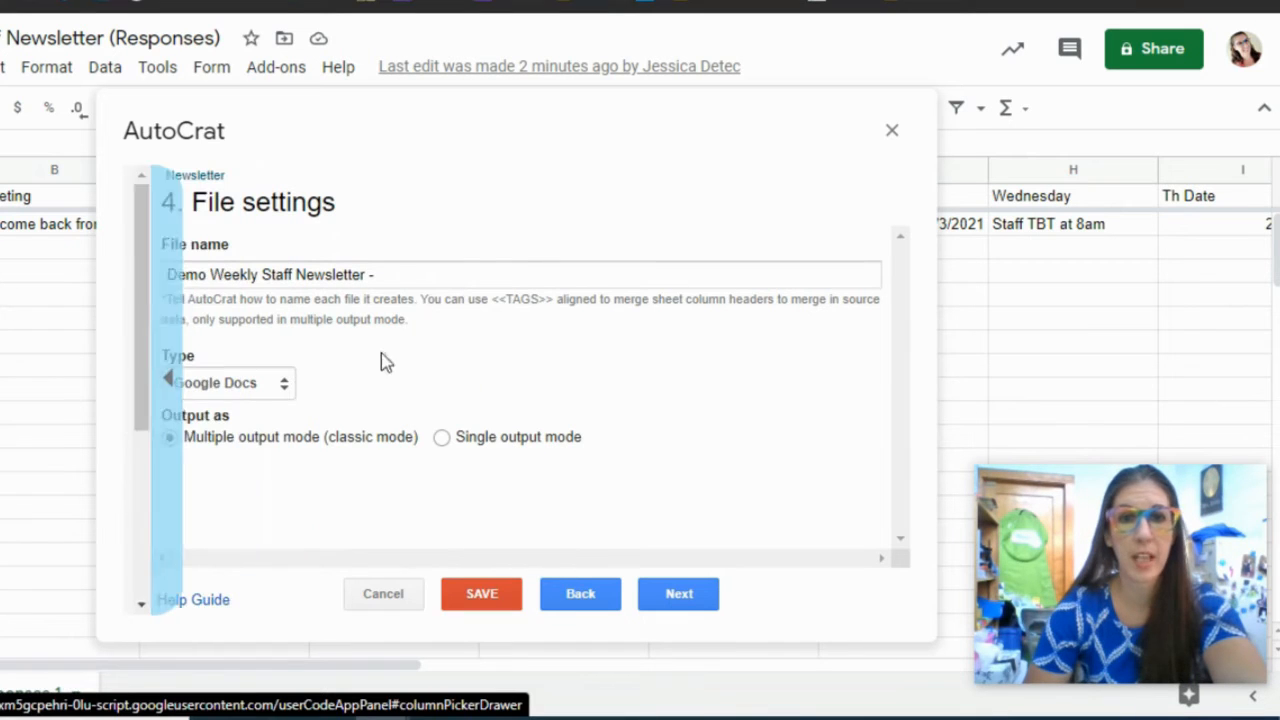
pyautogui.click(420, 276)
pyautogui.write('<<M Date>>')
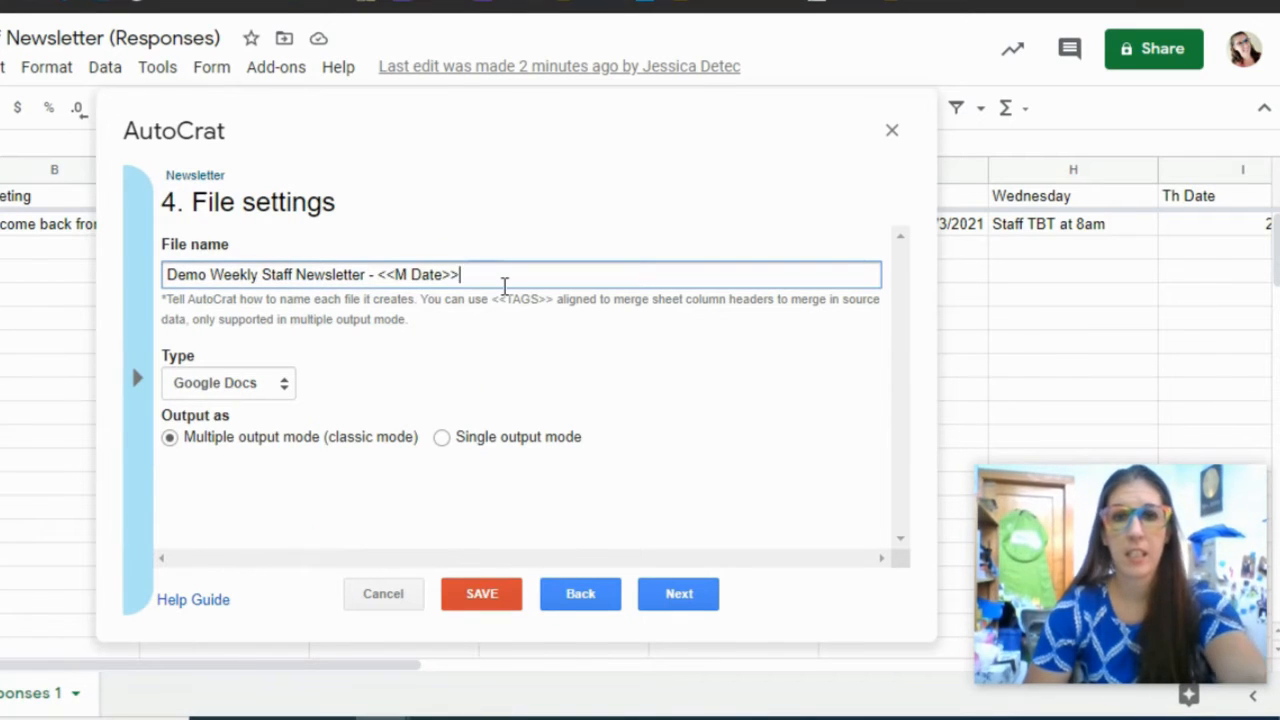
pyautogui.write('-')
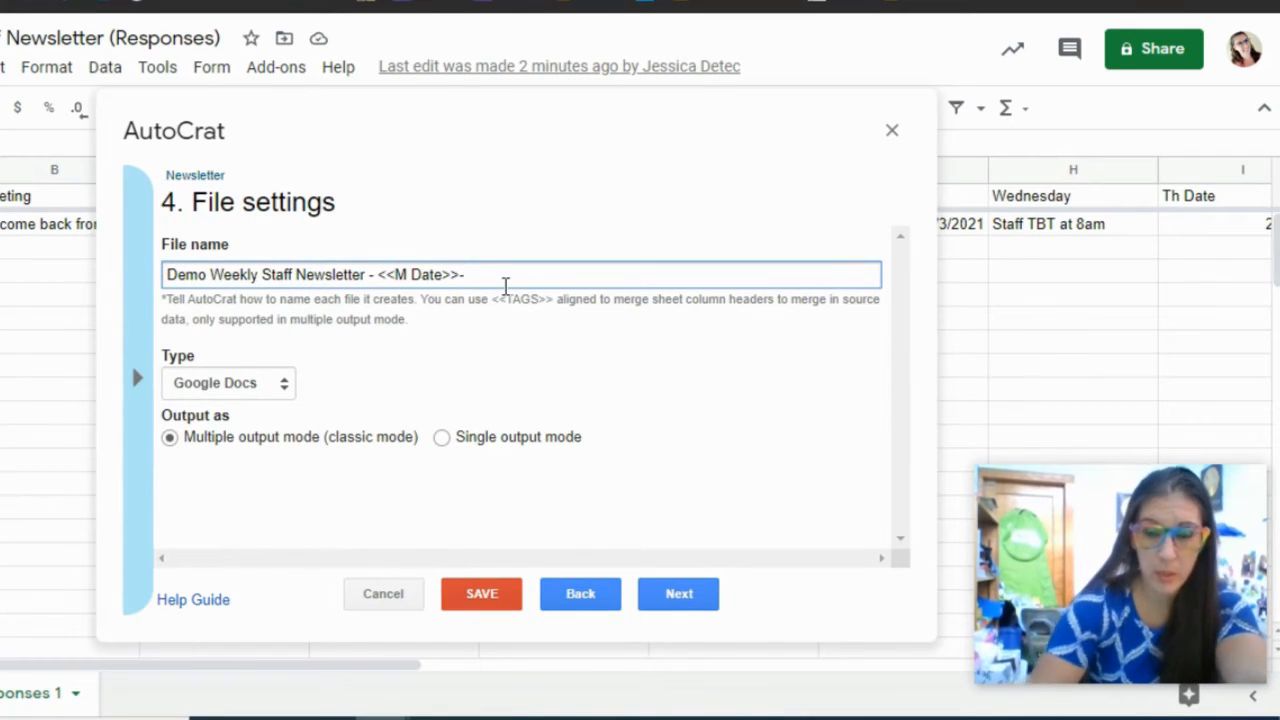
# - Append -<<F Date>> to the file name and keep Google Docs as output type
pyautogui.click(139, 378)
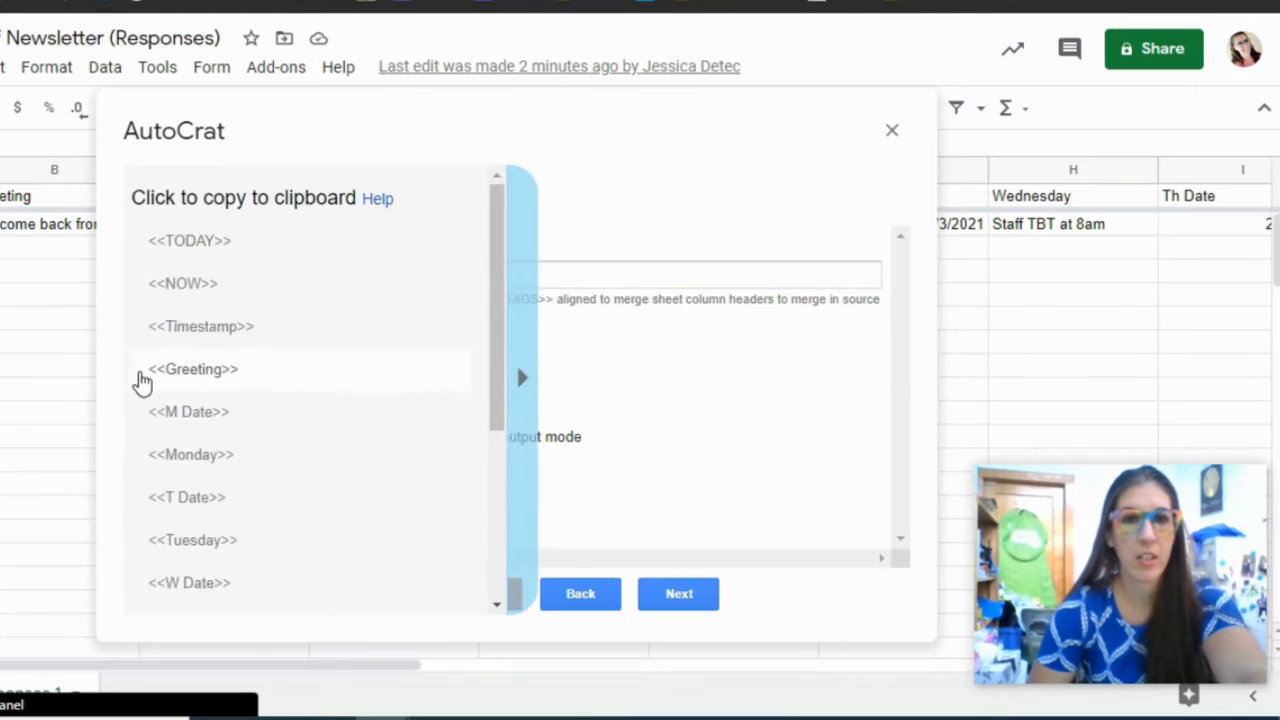
pyautogui.scroll(-5, 214, 535)
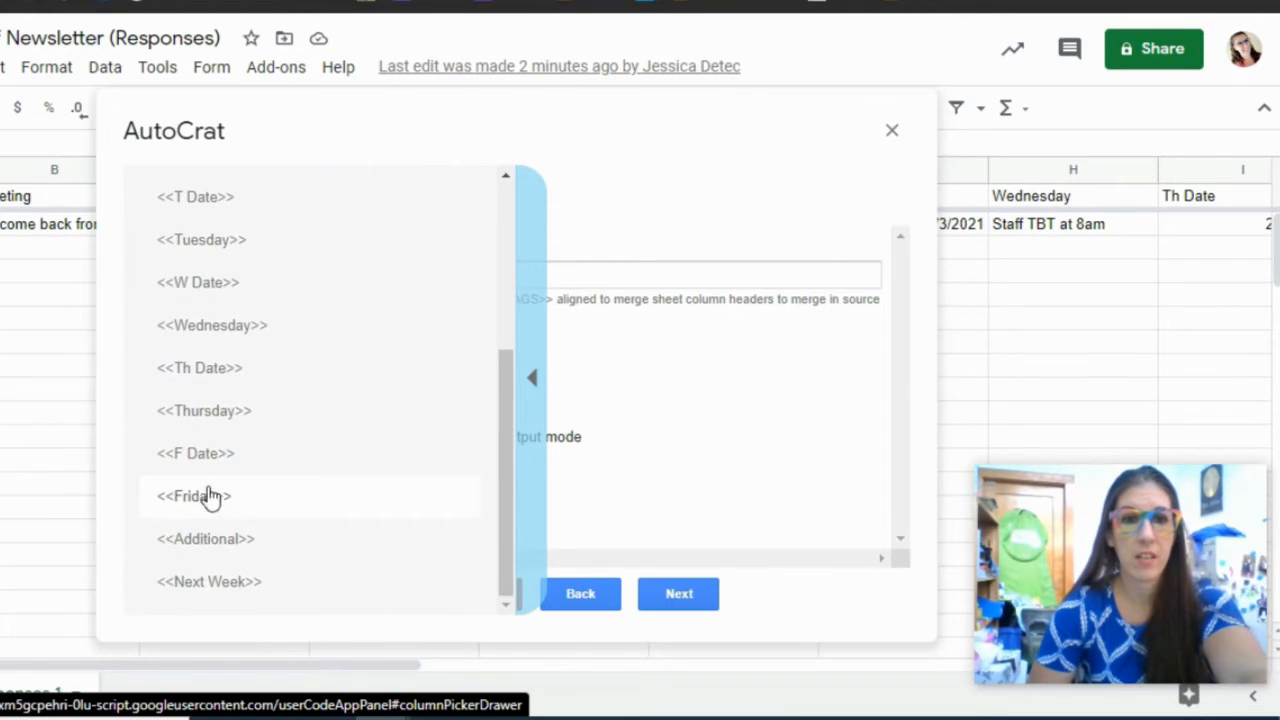
pyautogui.click(200, 455)
pyautogui.hotkey('ctrl', 'c')
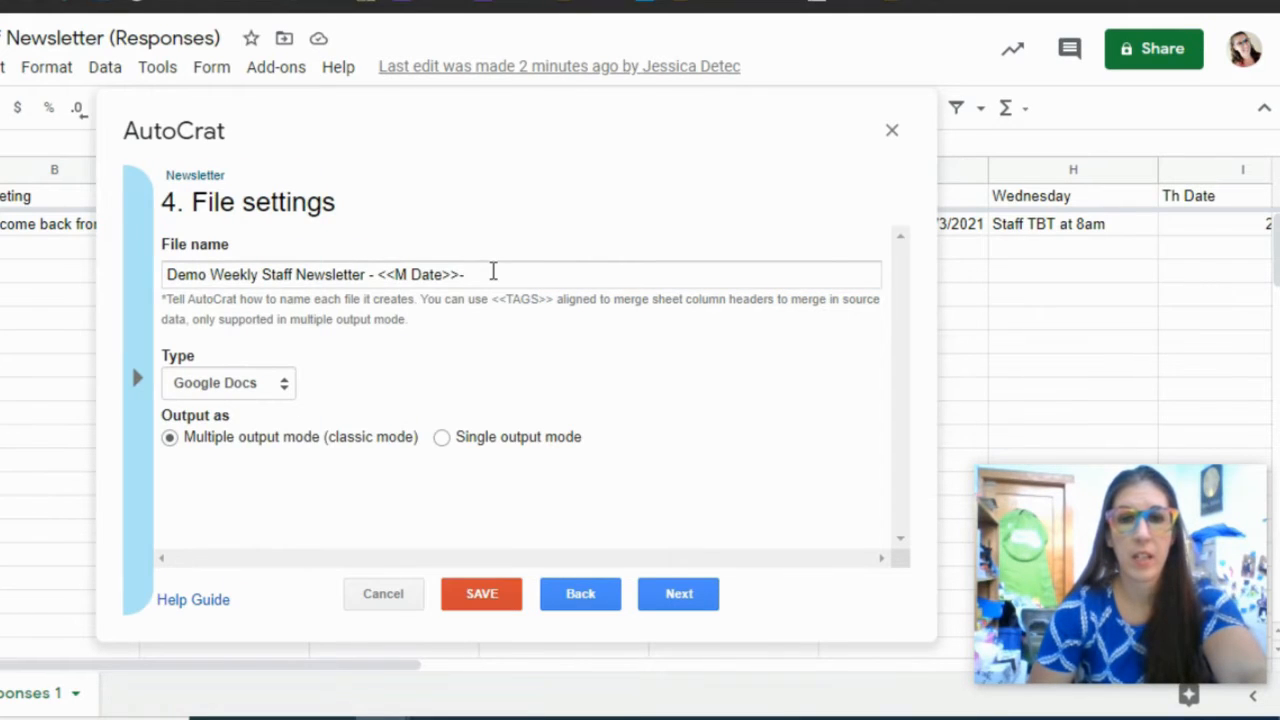
pyautogui.click(493, 272)
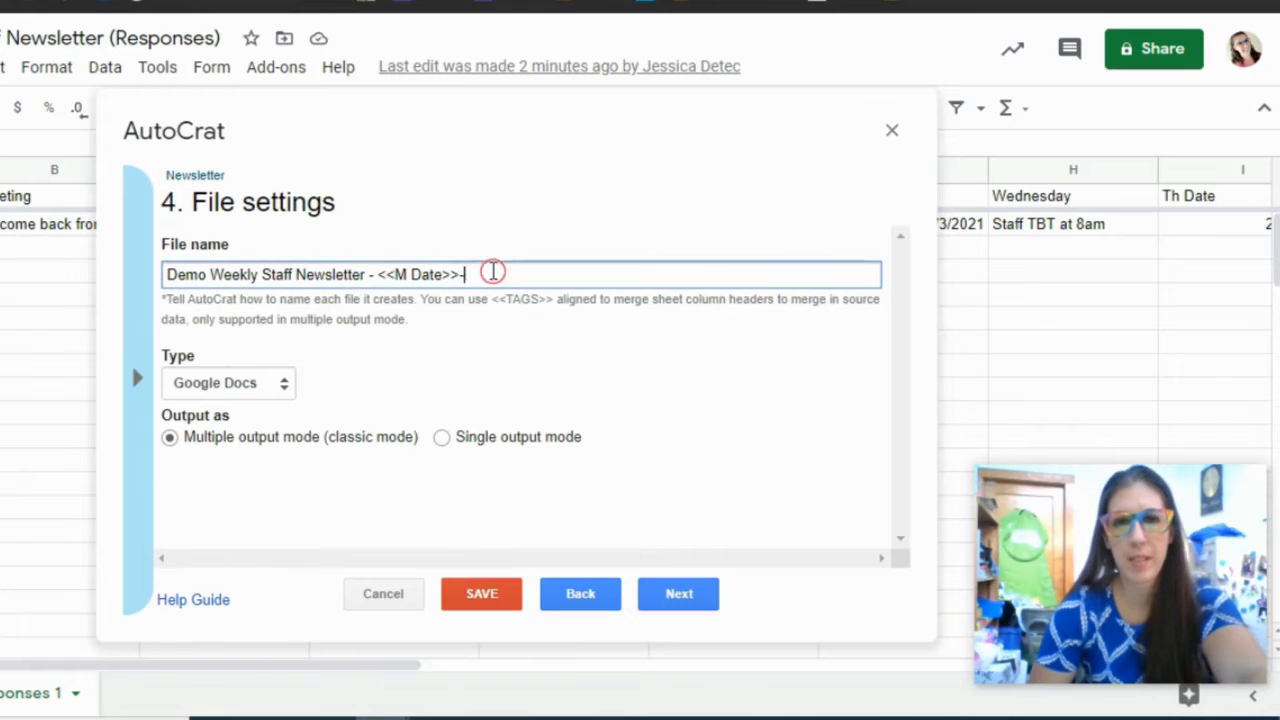
pyautogui.write('-')
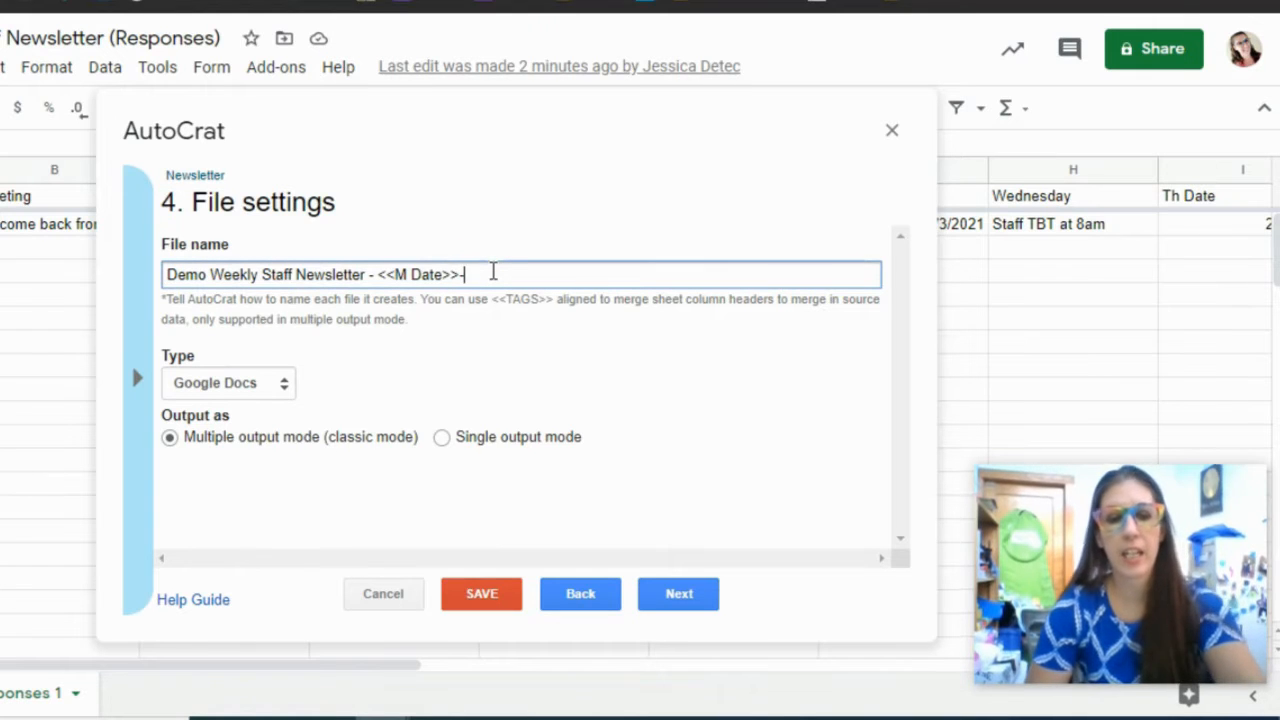
pyautogui.hotkey('ctrl', 'v')
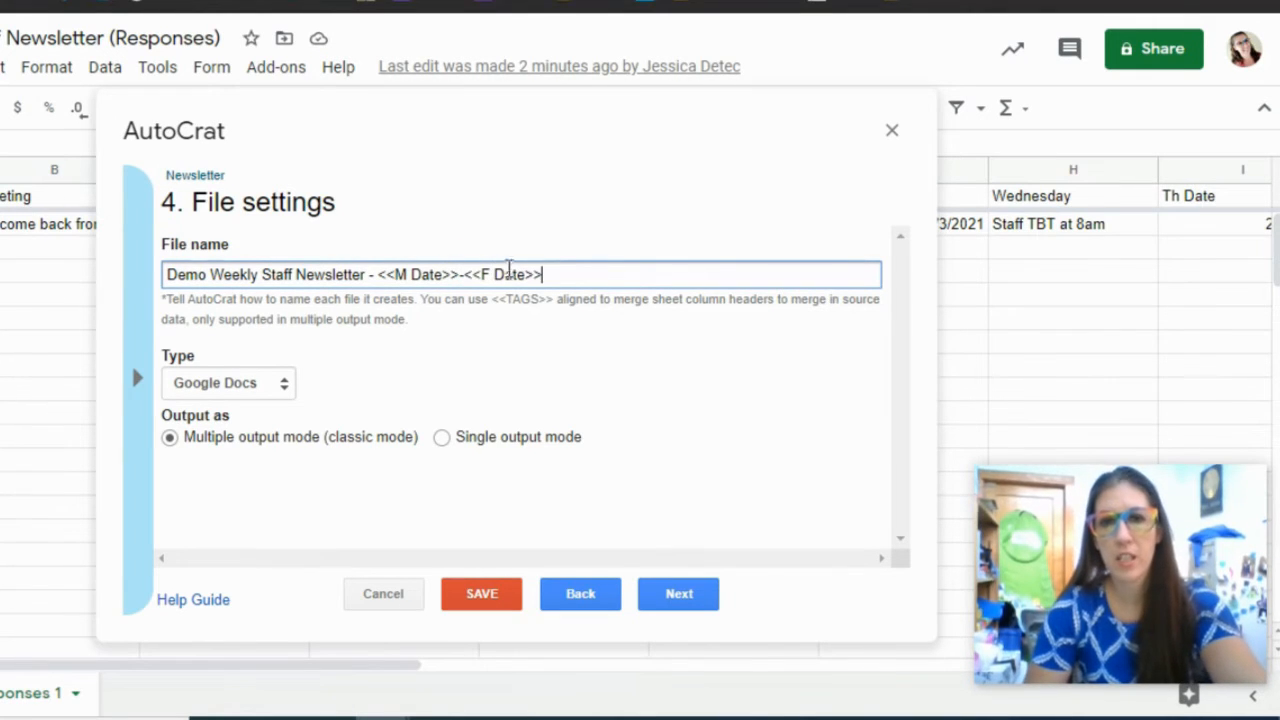
pyautogui.rightClick(580, 284)
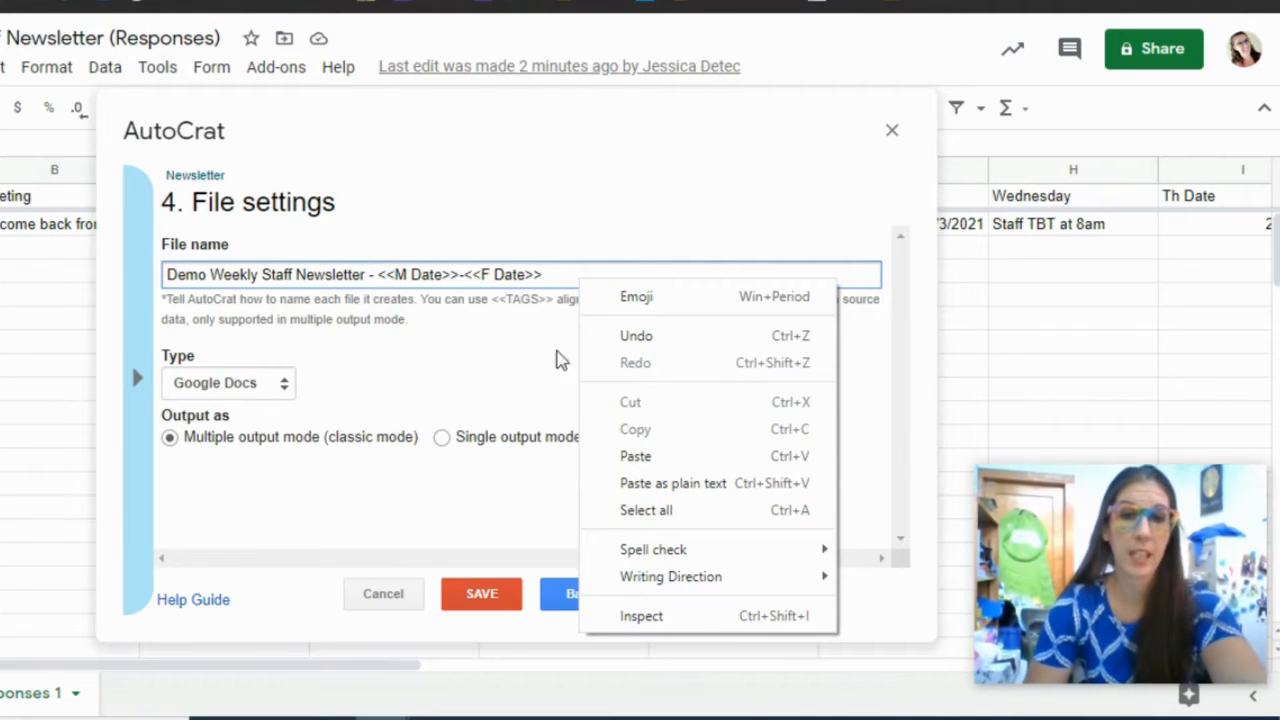
pyautogui.click(491, 277)
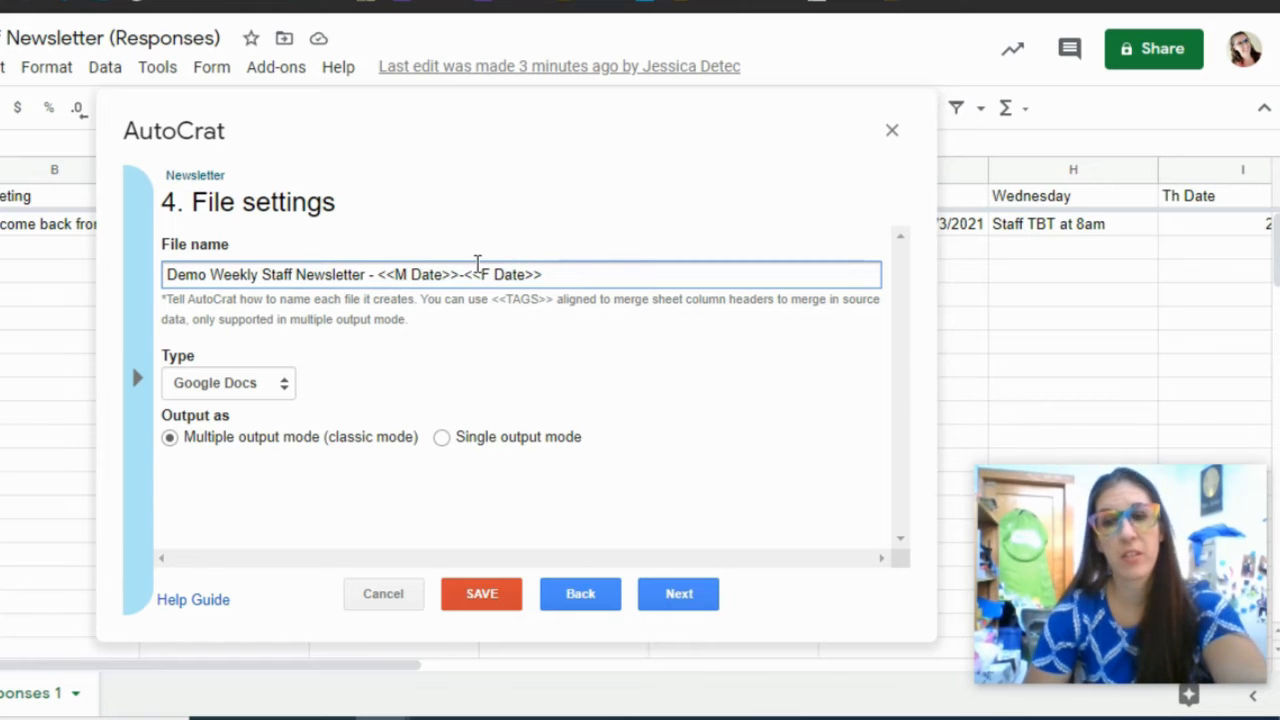
pyautogui.click(258, 384)
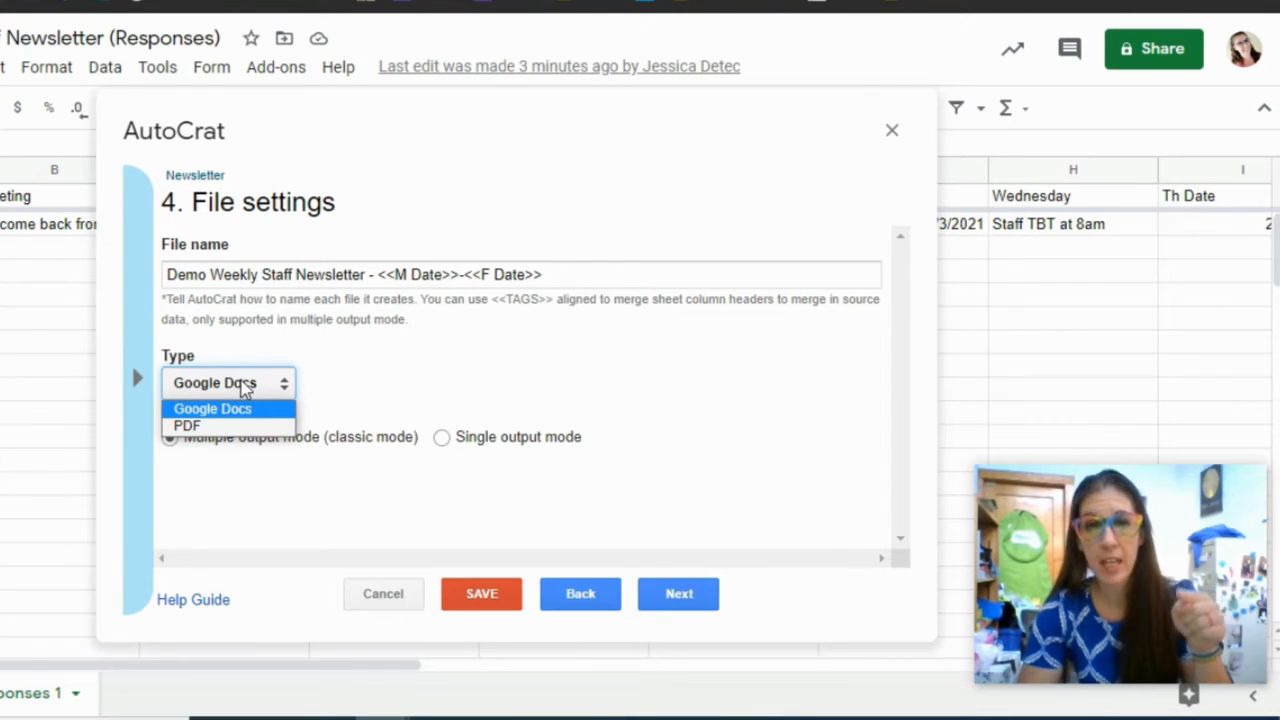
pyautogui.click(245, 386)
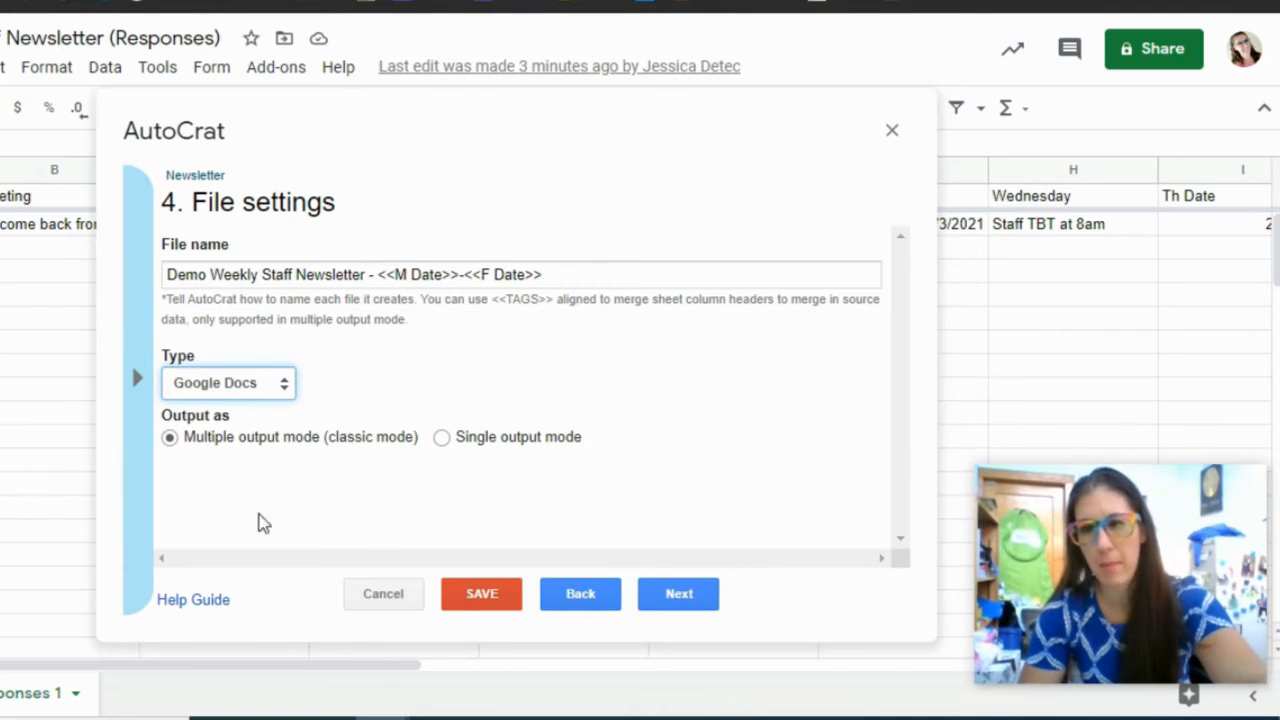
# - Advance the AutoCrat job through steps 4–7 to step 8, keeping the District folder and adding no dynamic folder or merge condition
pyautogui.click(688, 608)
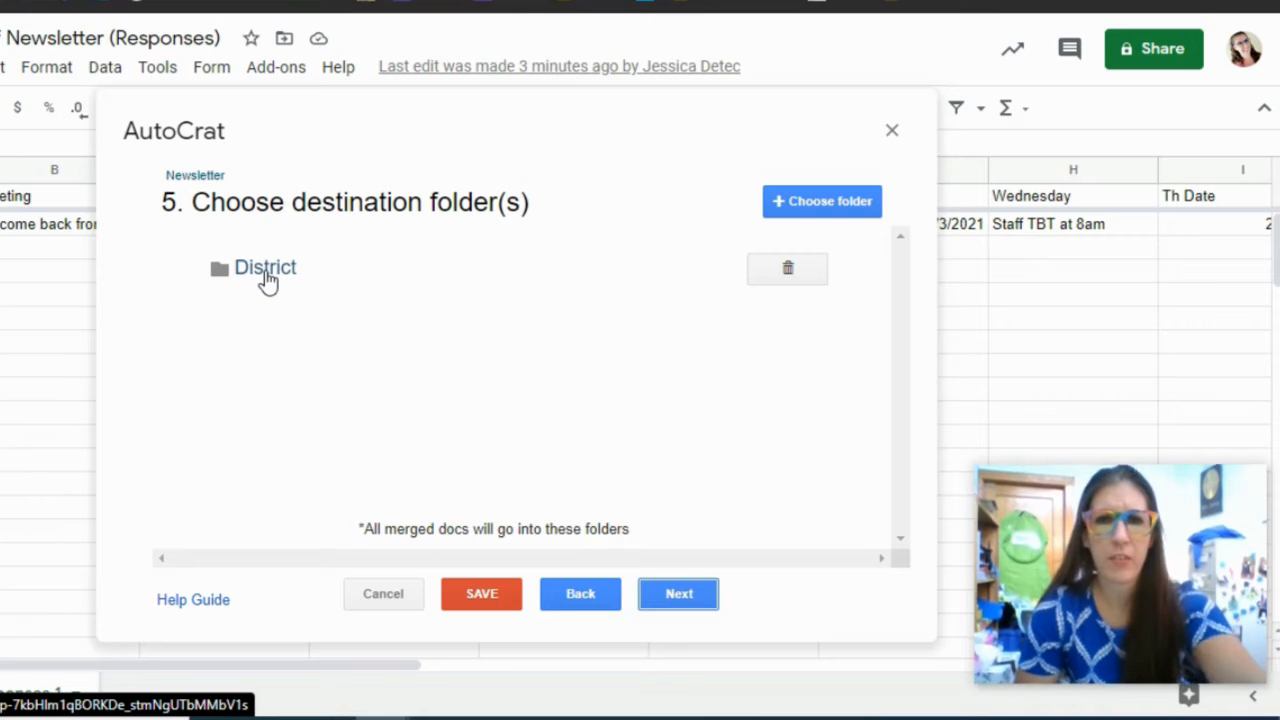
pyautogui.click(680, 610)
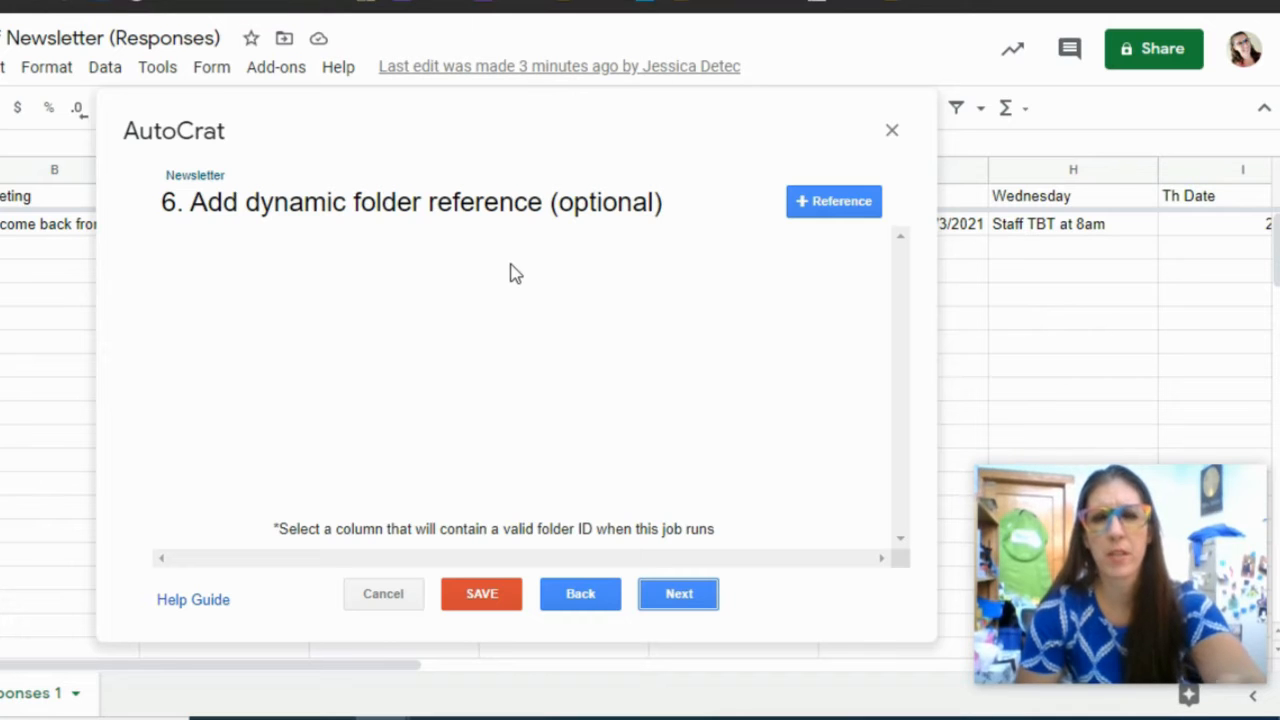
pyautogui.click(676, 598)
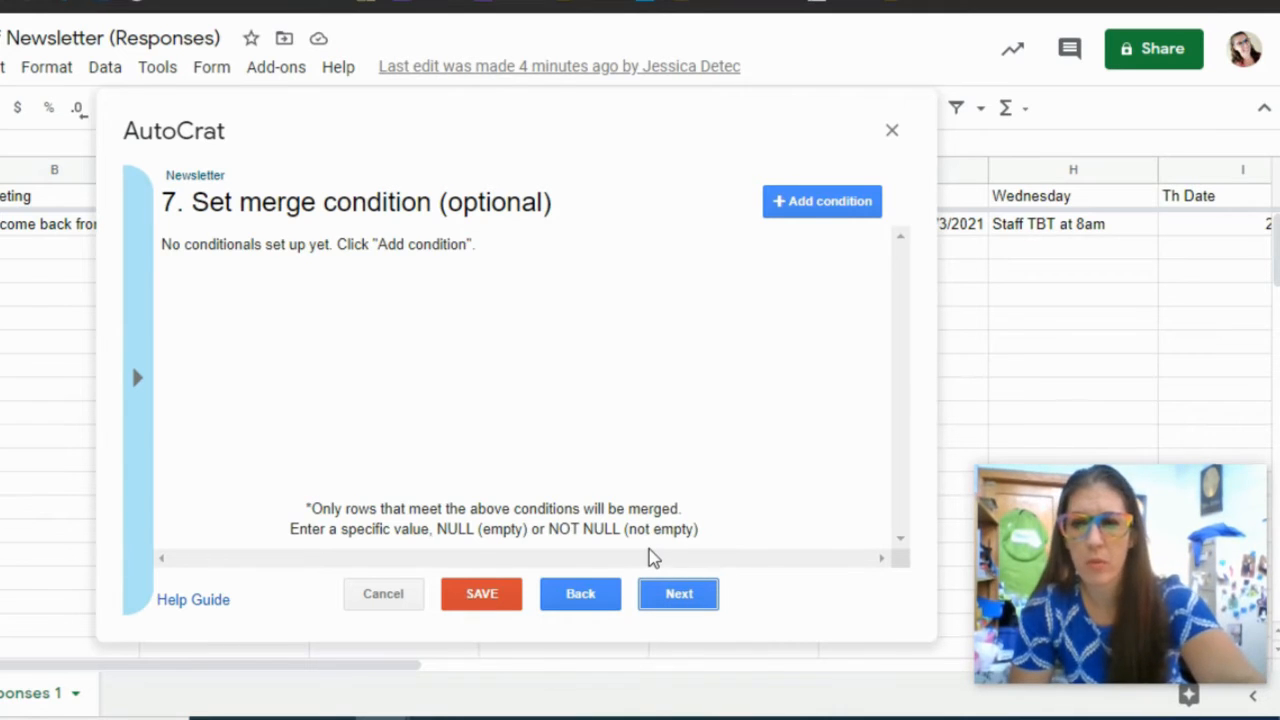
pyautogui.click(683, 597)
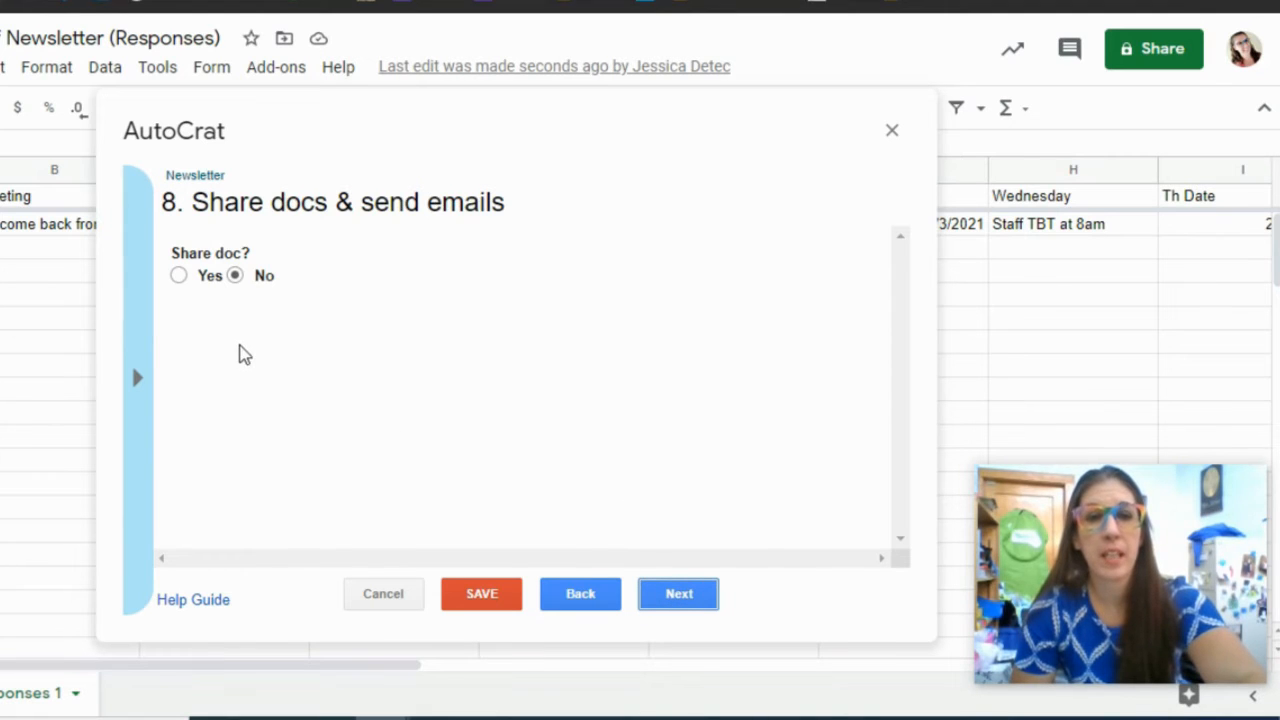
# - Set Share doc? to Yes with editable docs and enter the recipient's e-mail address in To
pyautogui.click(178, 276)
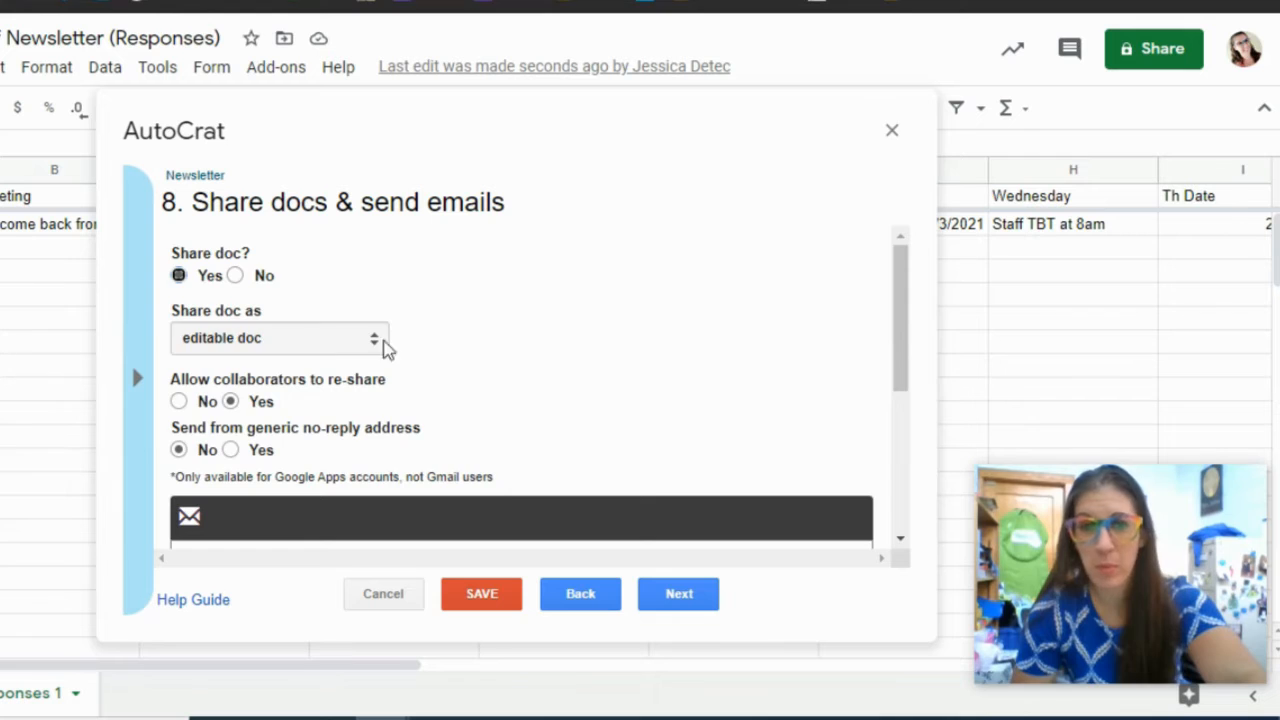
pyautogui.scroll(-1, 456, 360)
pyautogui.scroll(-2, 457, 360)
pyautogui.scroll(4, 277, 437)
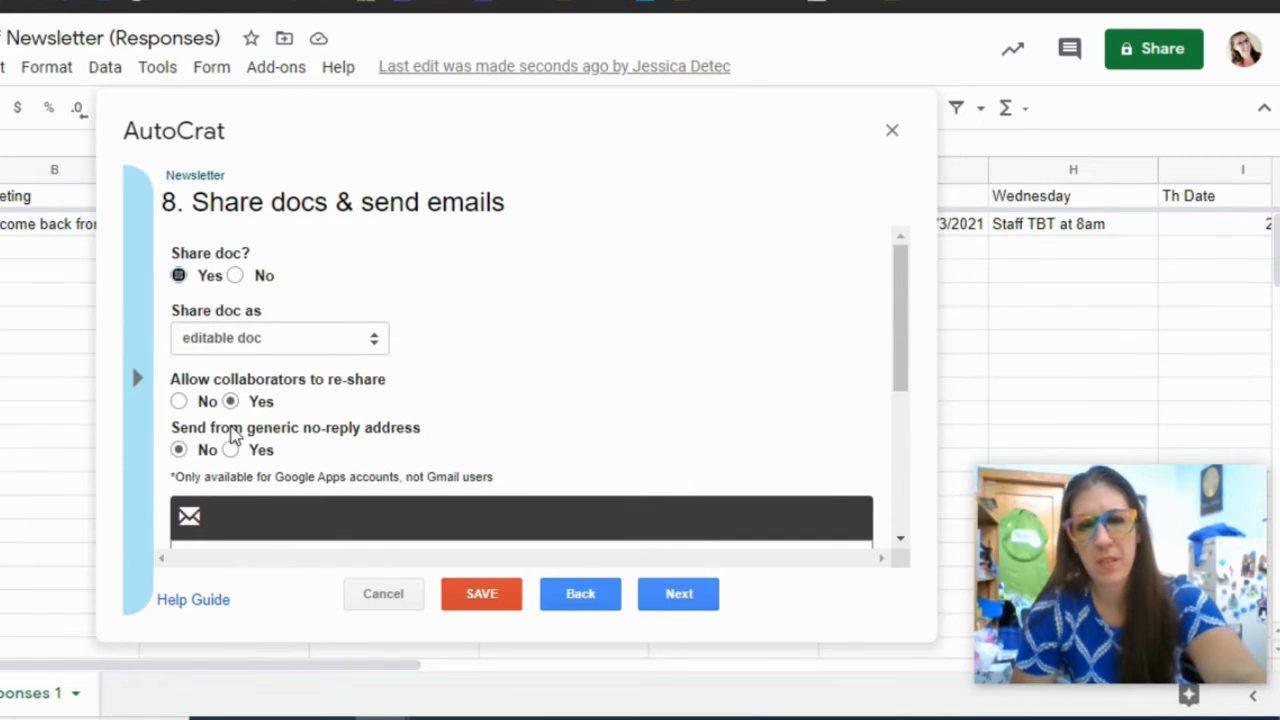
pyautogui.scroll(-2, 243, 425)
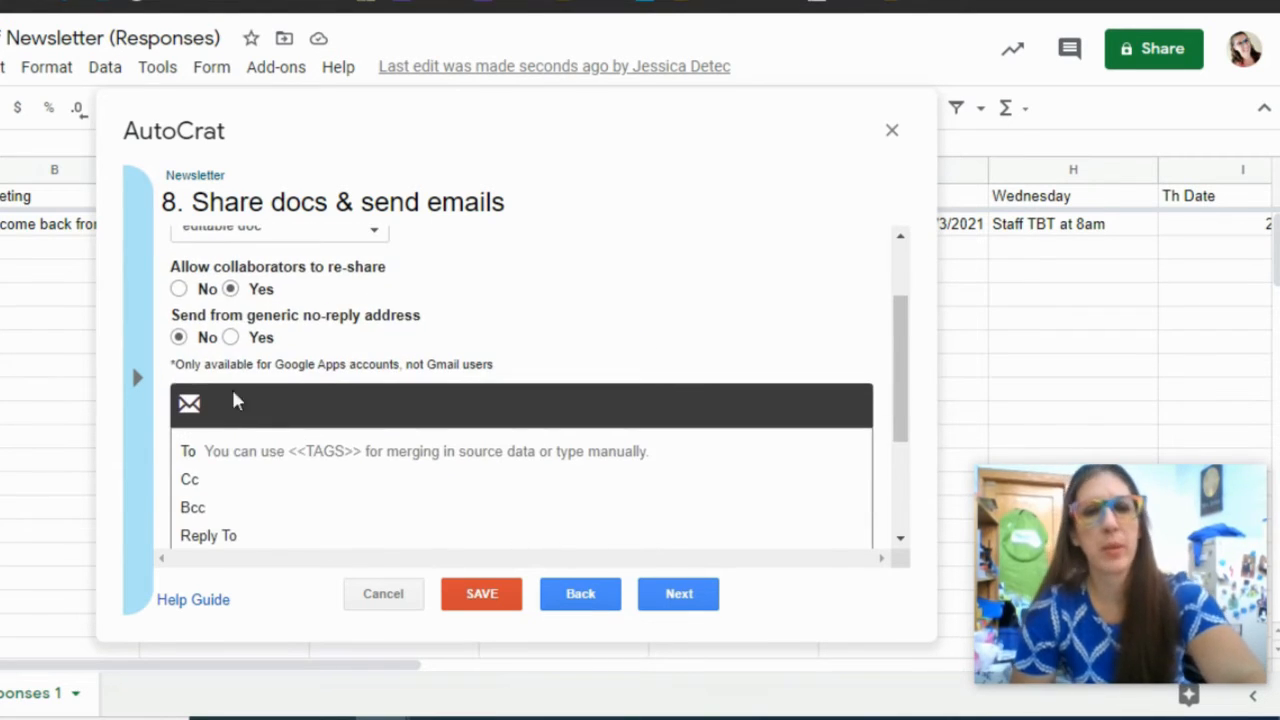
pyautogui.click(258, 447)
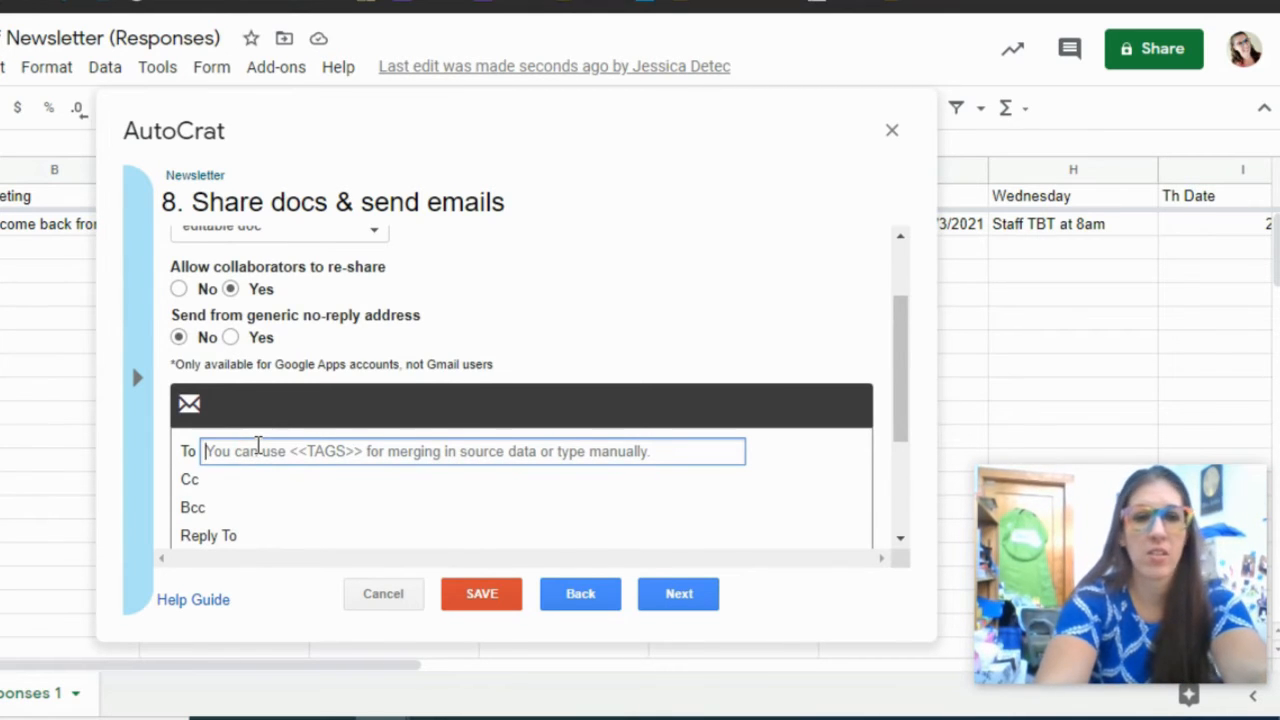
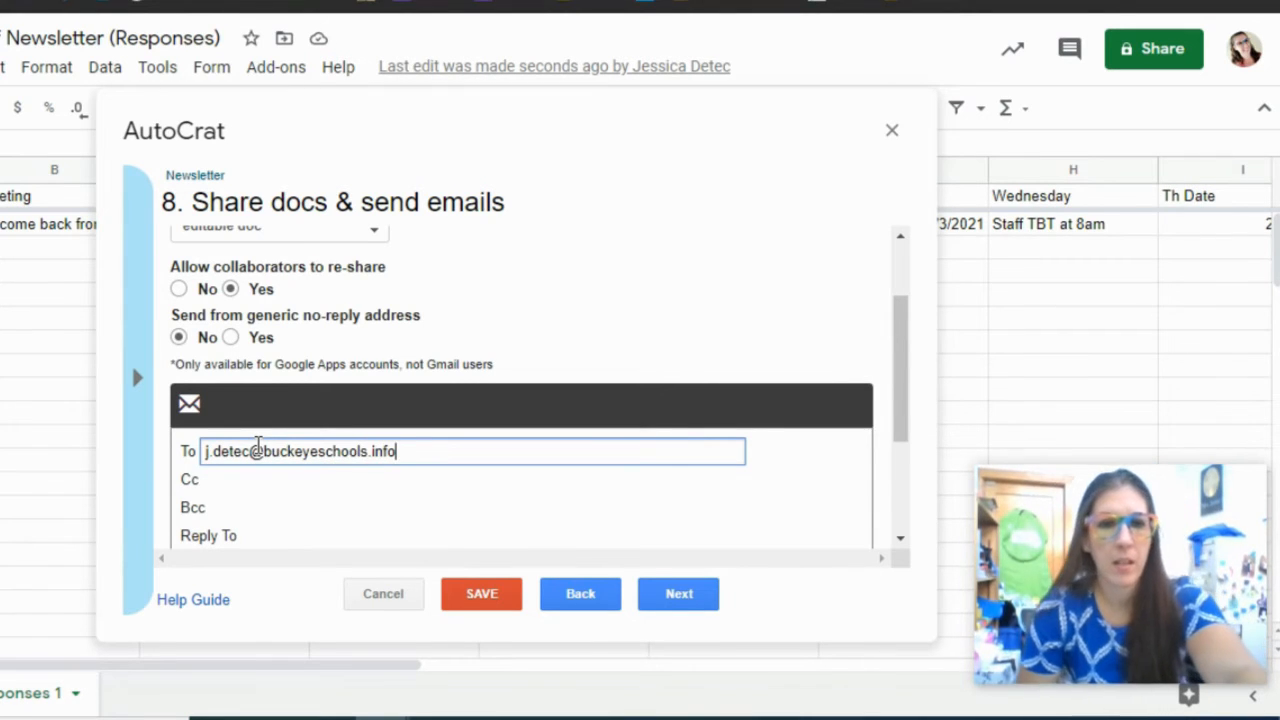
pyautogui.scroll(-2, 252, 510)
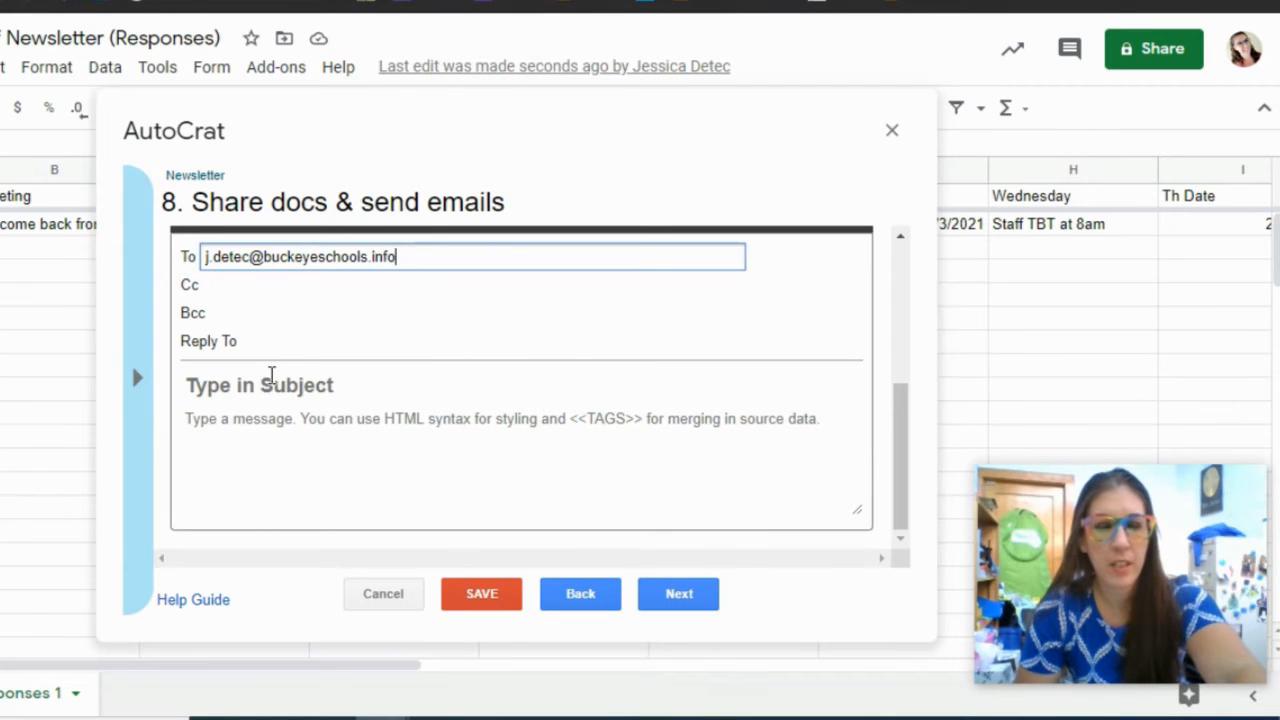
# - Set the email subject to 'Demo Weekly Newsletter <<M Date>>-<<F Date>>' using the merge tag panel
pyautogui.click(270, 385)
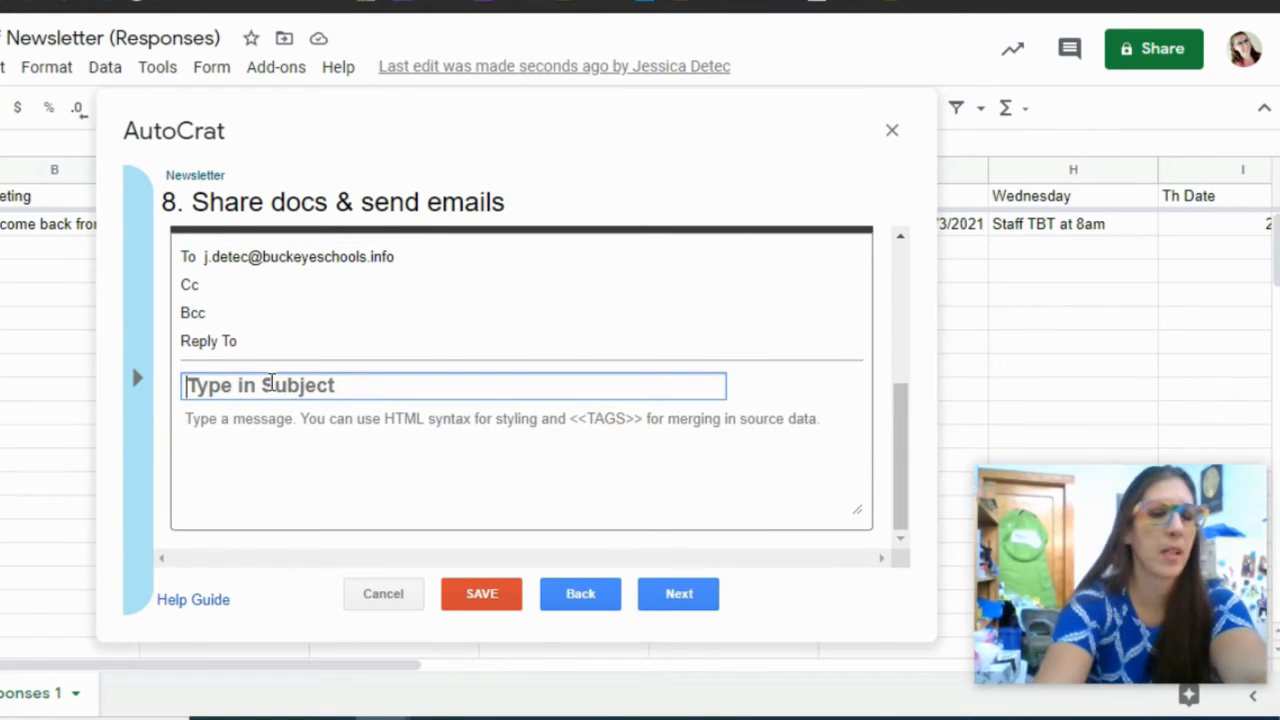
pyautogui.write('Demo ')
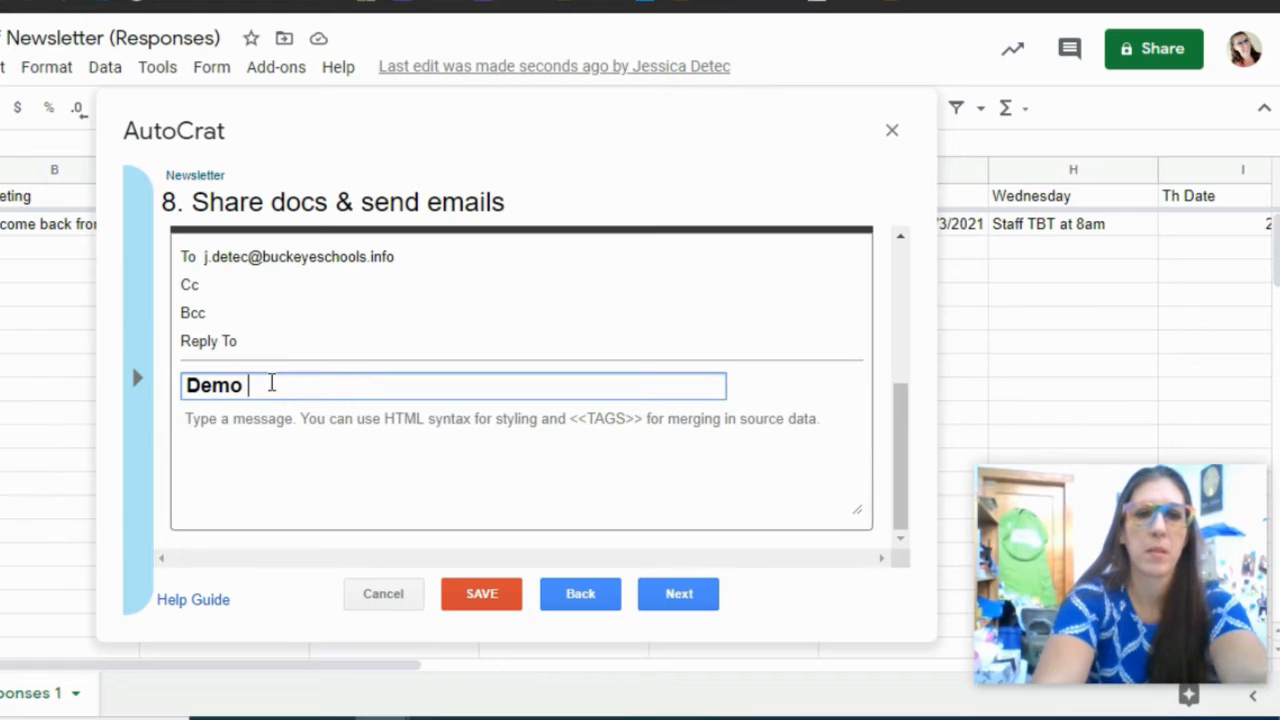
pyautogui.write('Weekly Newsletter')
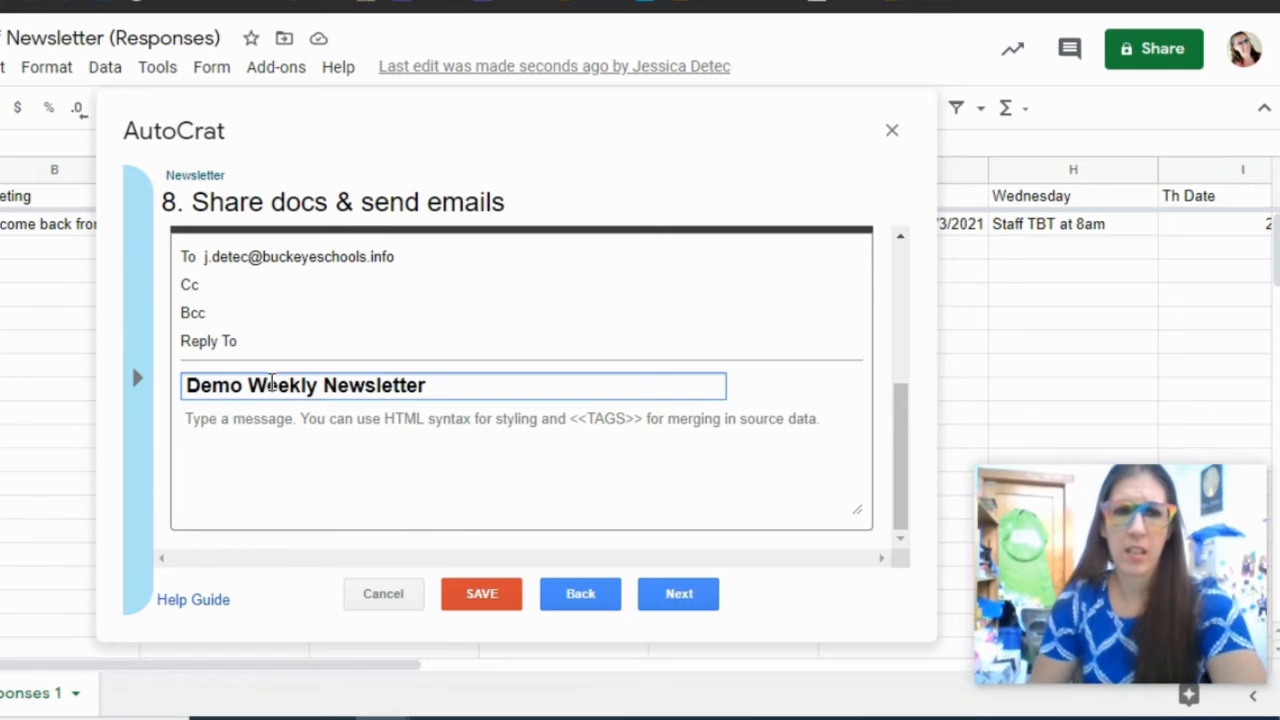
pyautogui.click(140, 385)
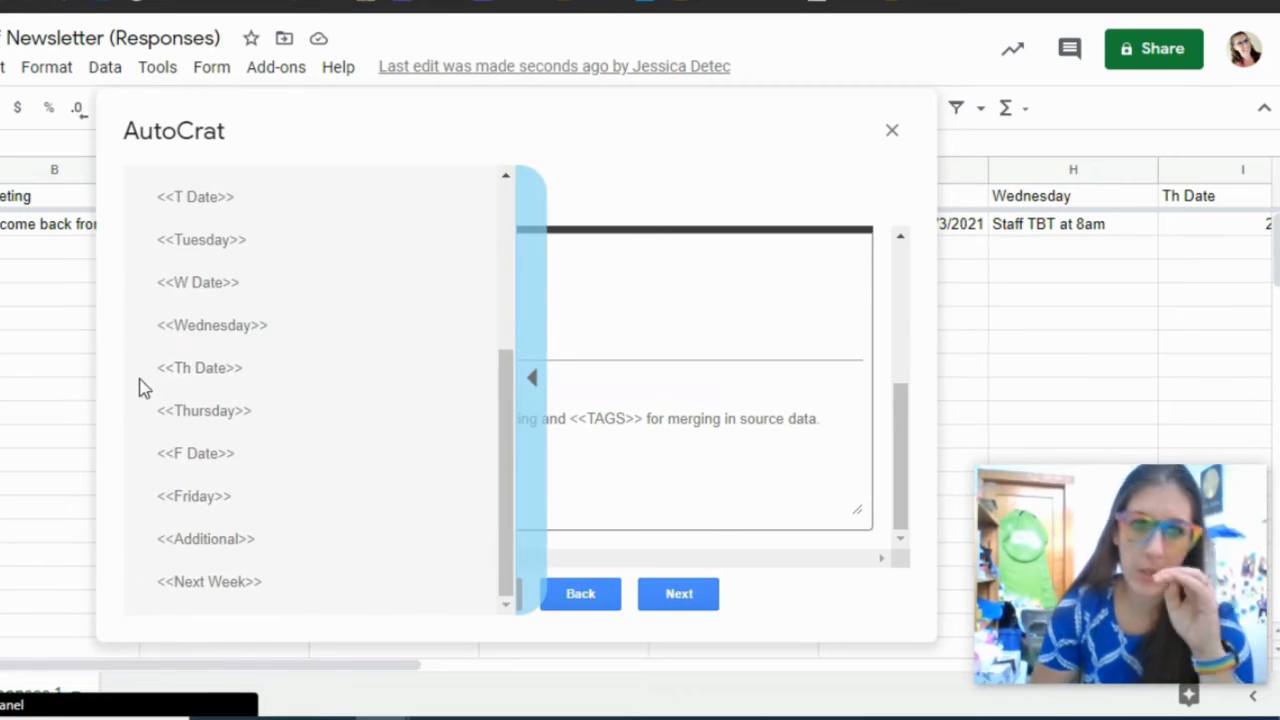
pyautogui.scroll(2, 211, 300)
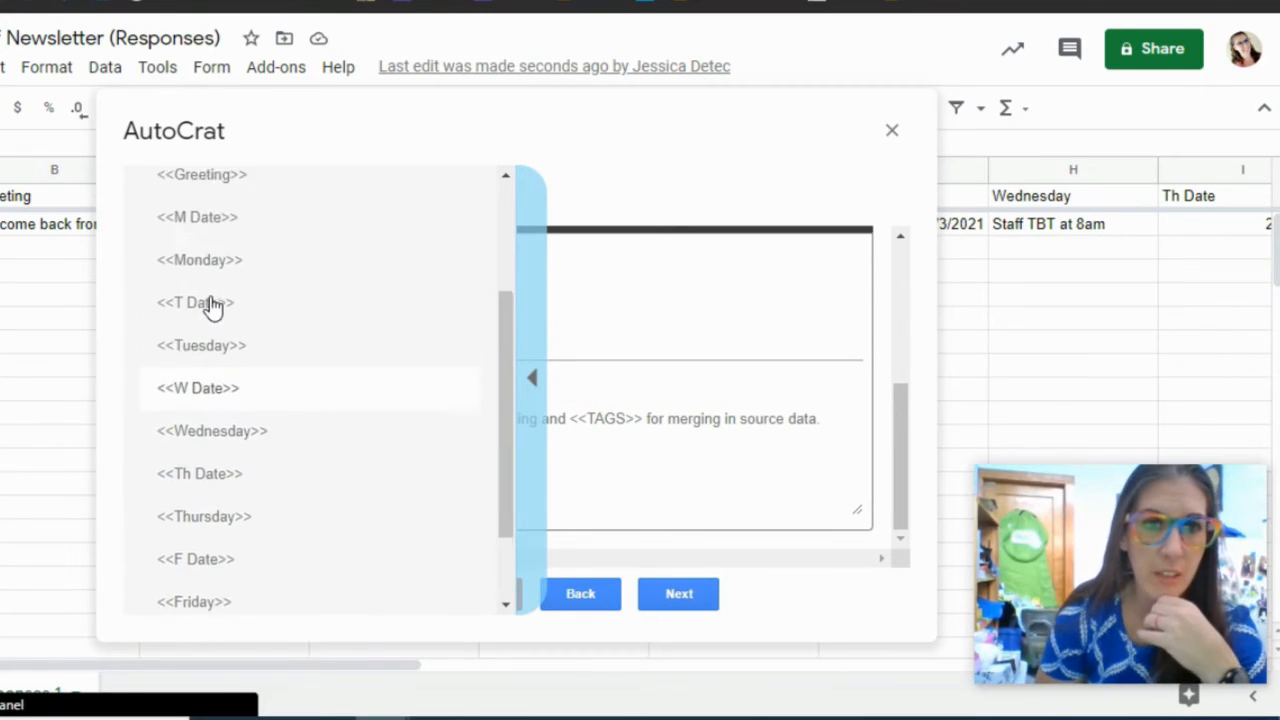
pyautogui.click(207, 346)
pyautogui.click(491, 385)
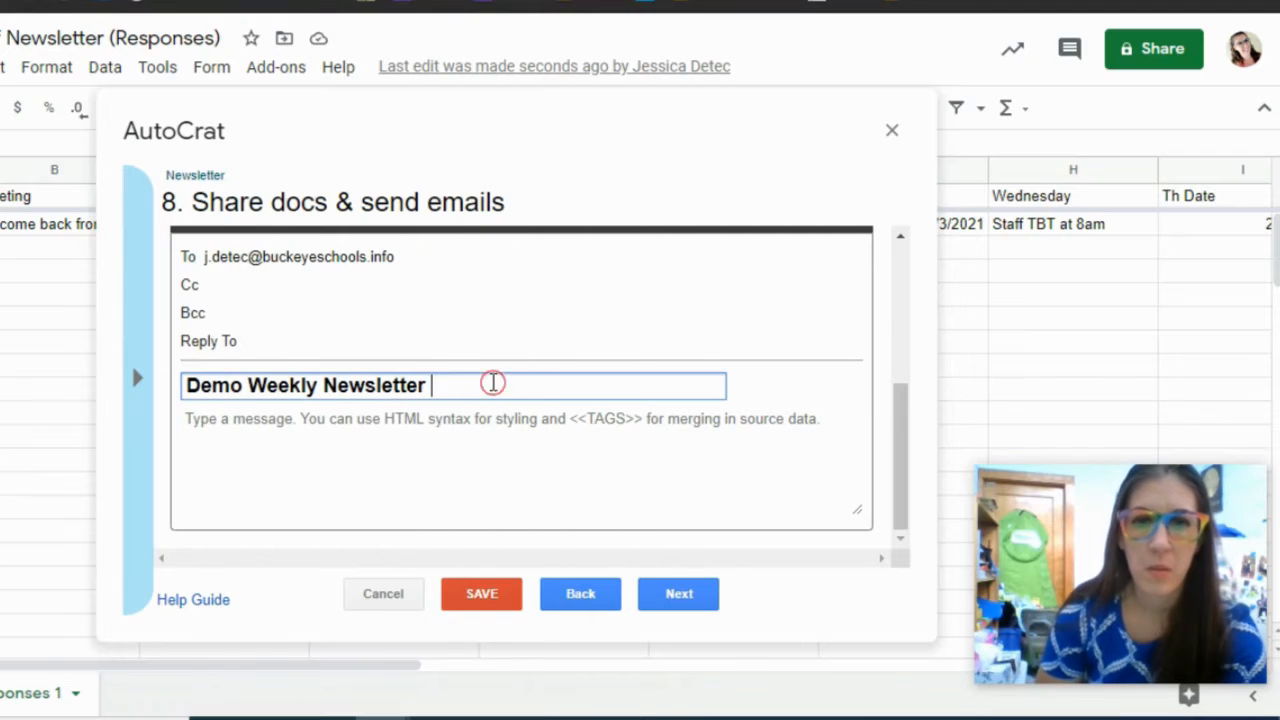
pyautogui.write('<<M Date>>')
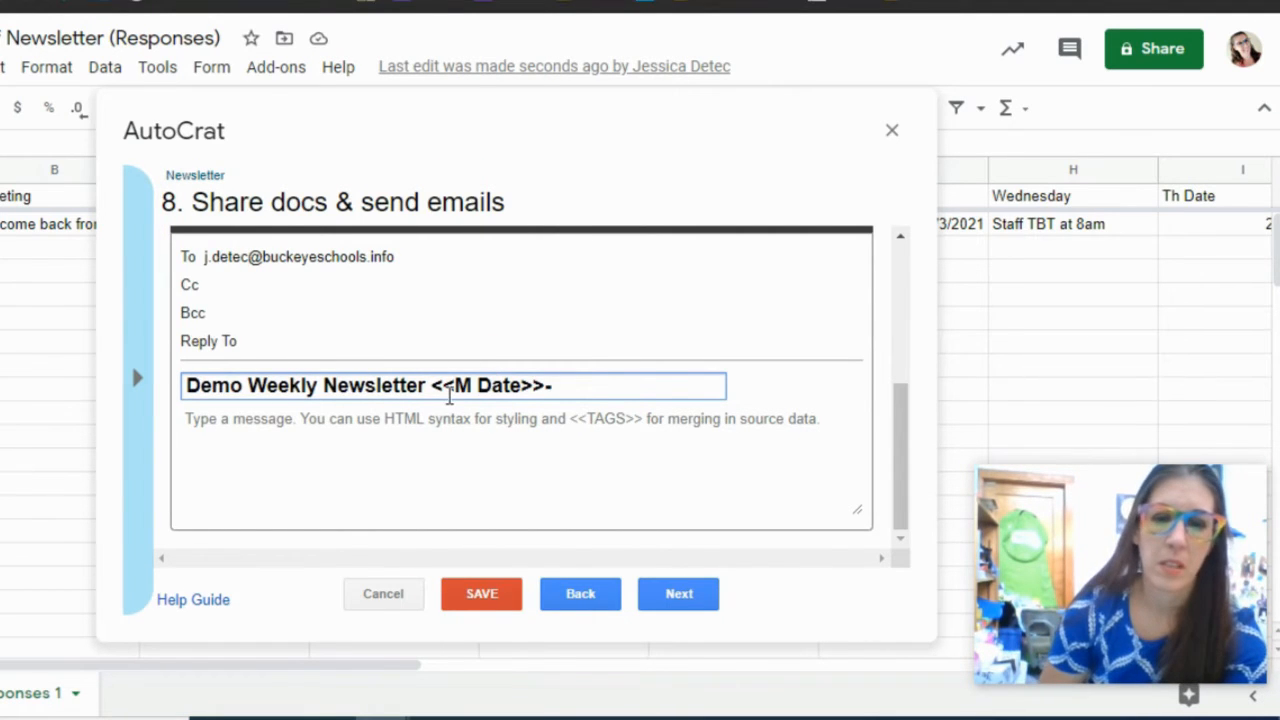
pyautogui.write('<<M Date>>')
pyautogui.click(592, 386)
pyautogui.press('BackSpace')
pyautogui.write('F')
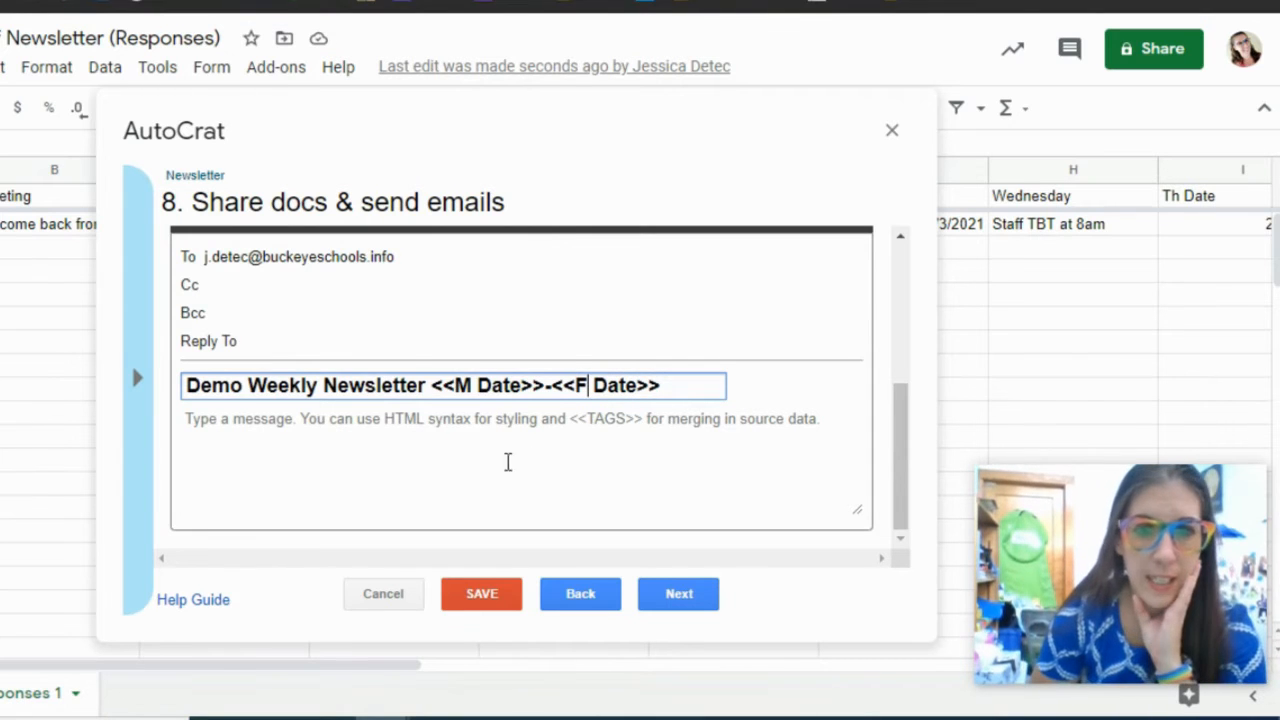
pyautogui.click(466, 428)
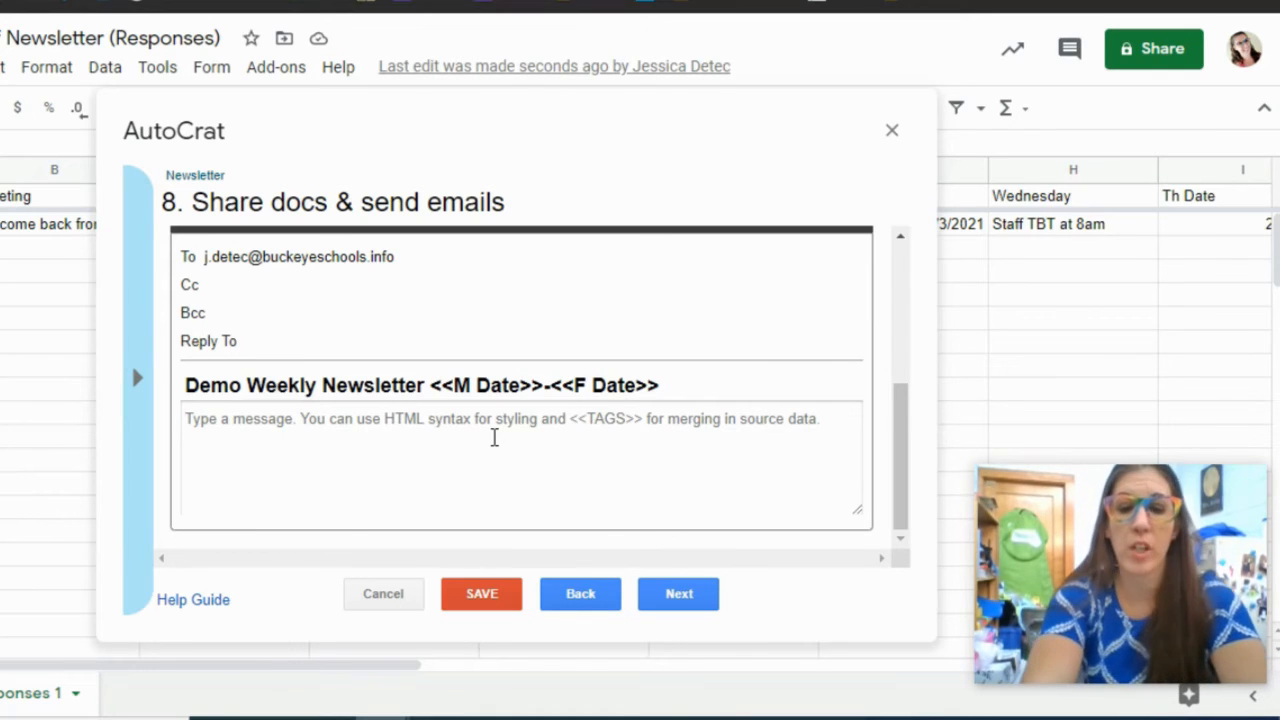
# - Write the body: make the doc Buckeye-editable, post it to Google Classroom, schedule it; then reach step 9
pyautogui.write('Go in and ')
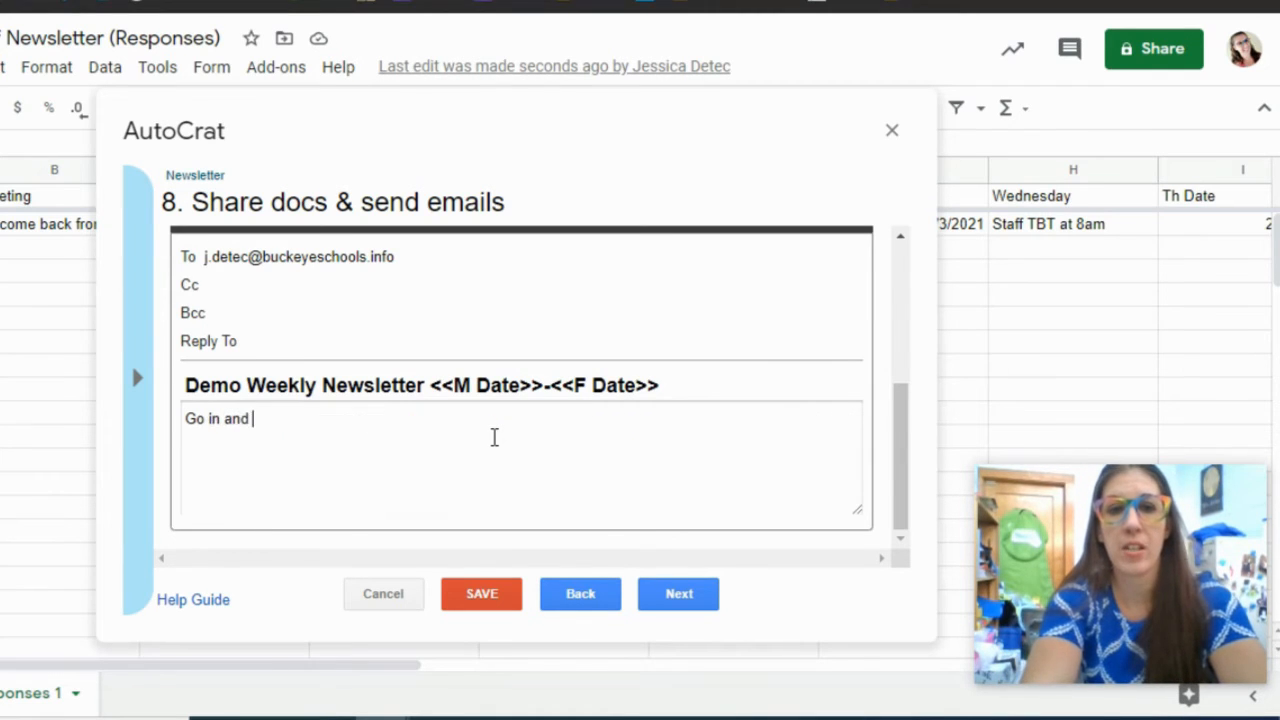
pyautogui.write('change sha')
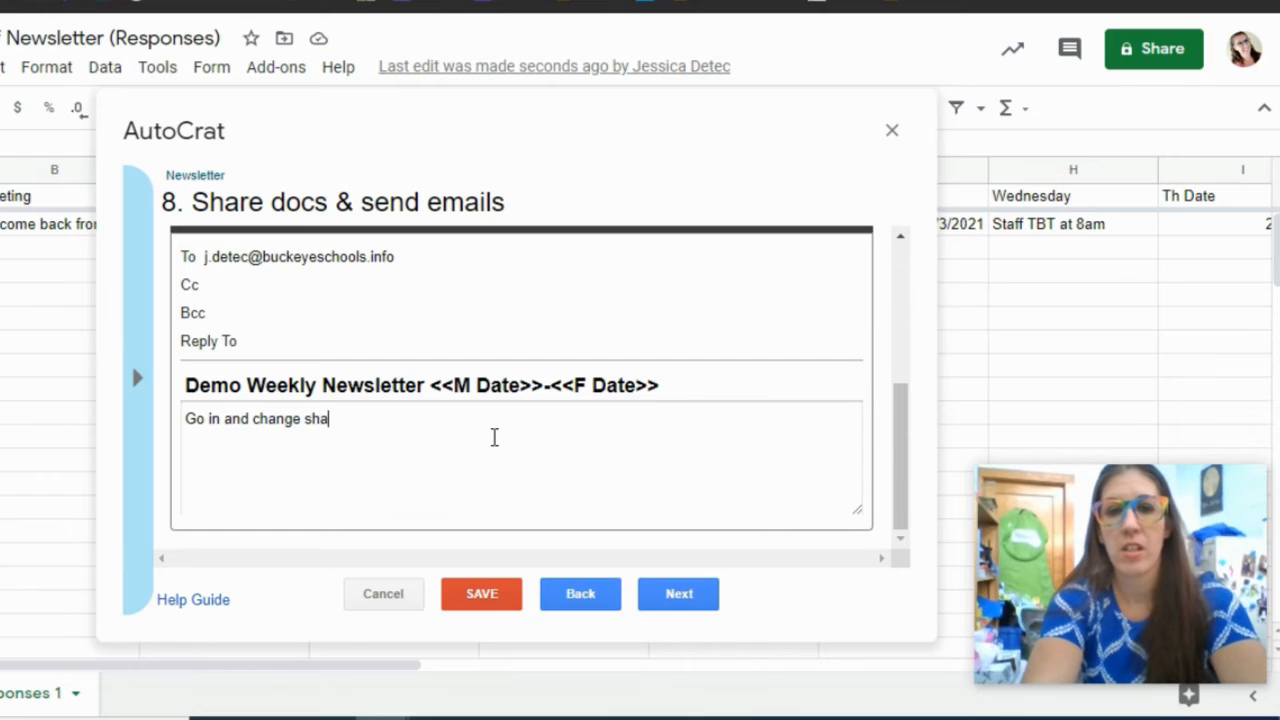
pyautogui.write('re settings to ')
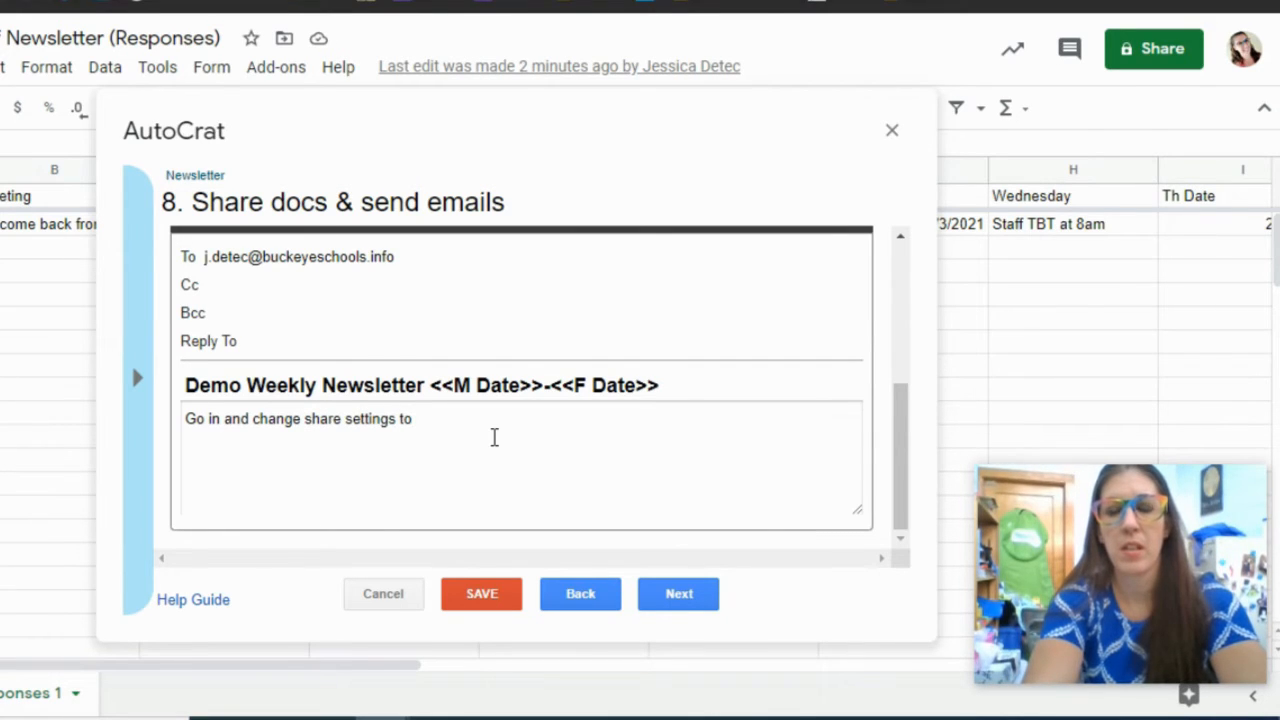
pyautogui.write('Buckeye ')
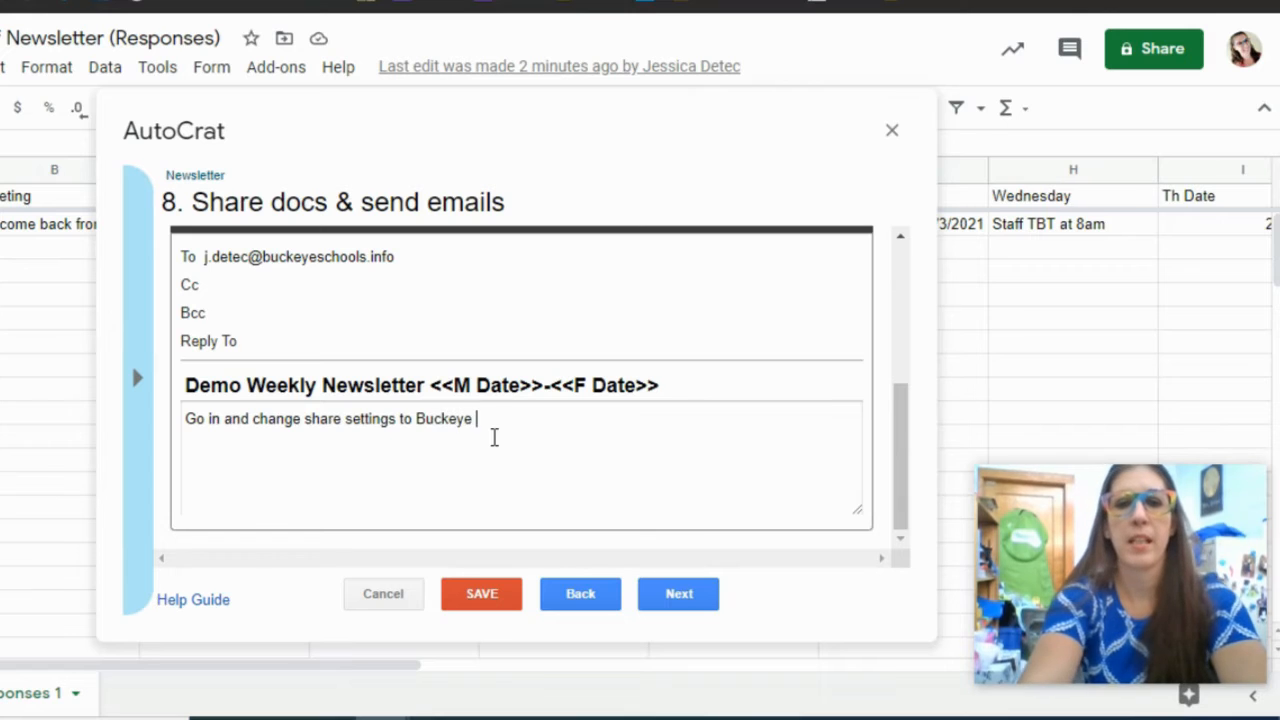
pyautogui.write('can EDIT')
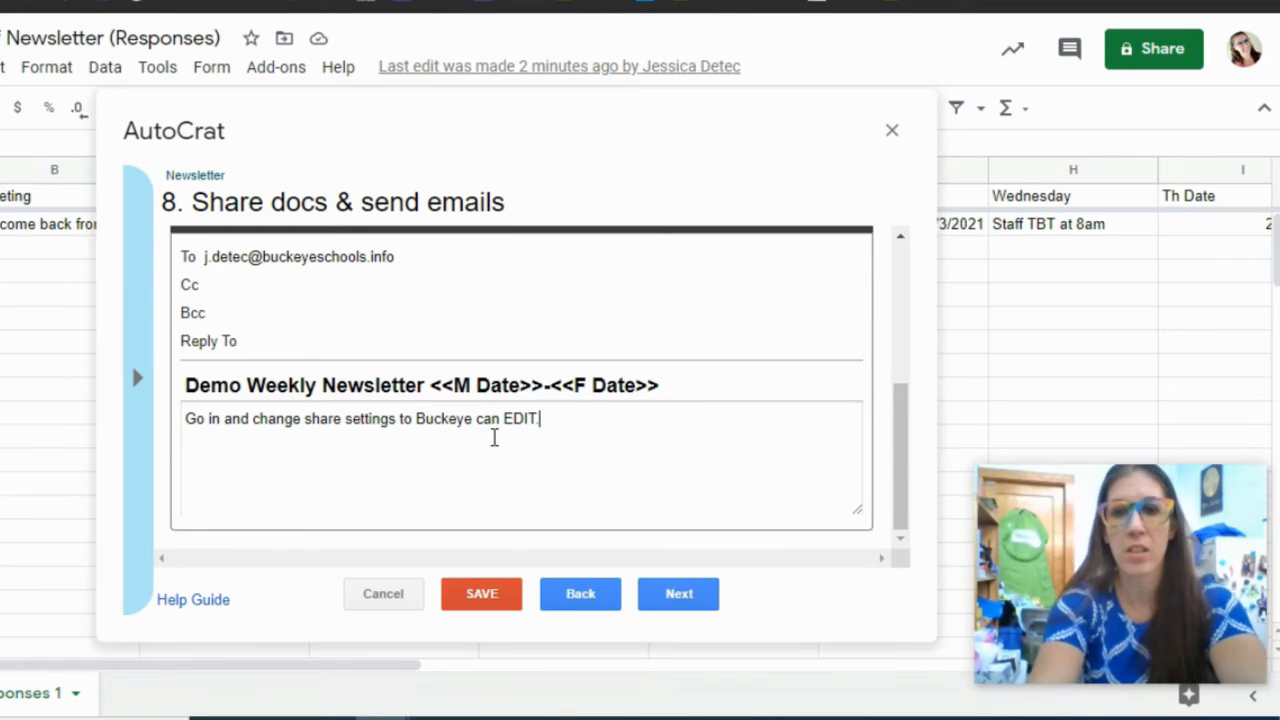
pyautogui.write('. Then post w')
pyautogui.press('BackSpace')
pyautogui.write('newsletter to ')
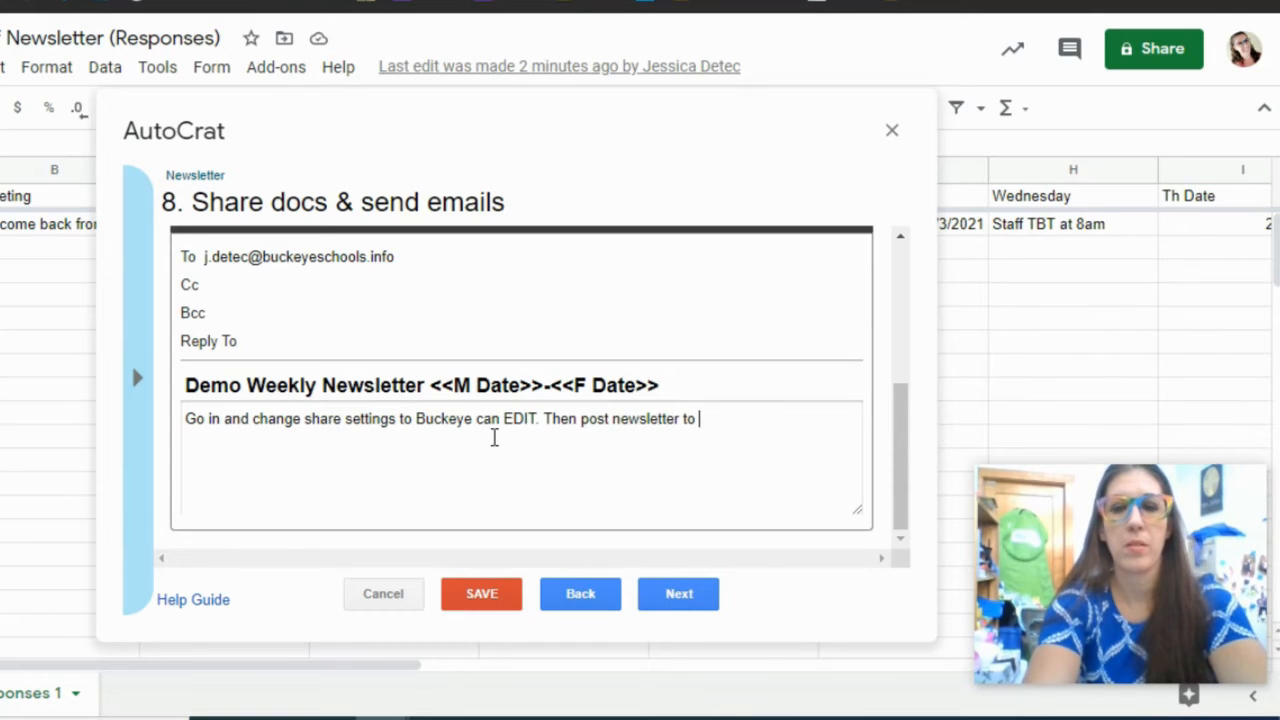
pyautogui.write('Google ')
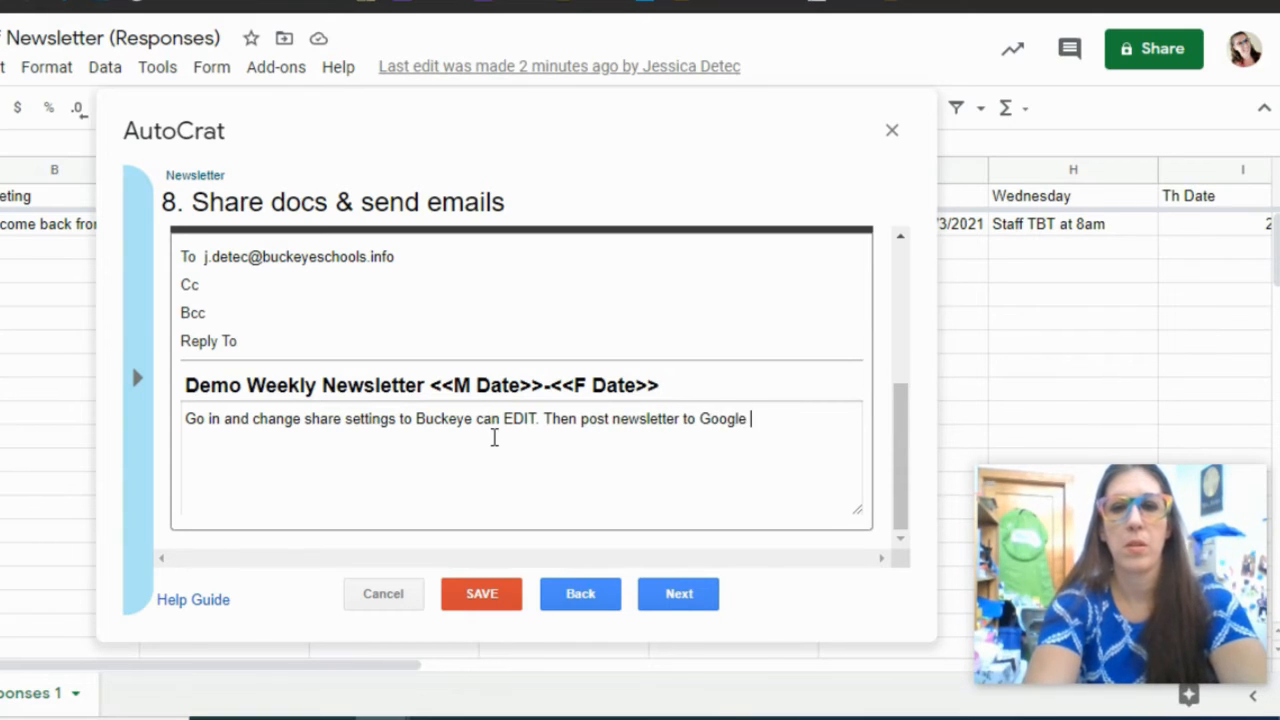
pyautogui.write('Classroom')
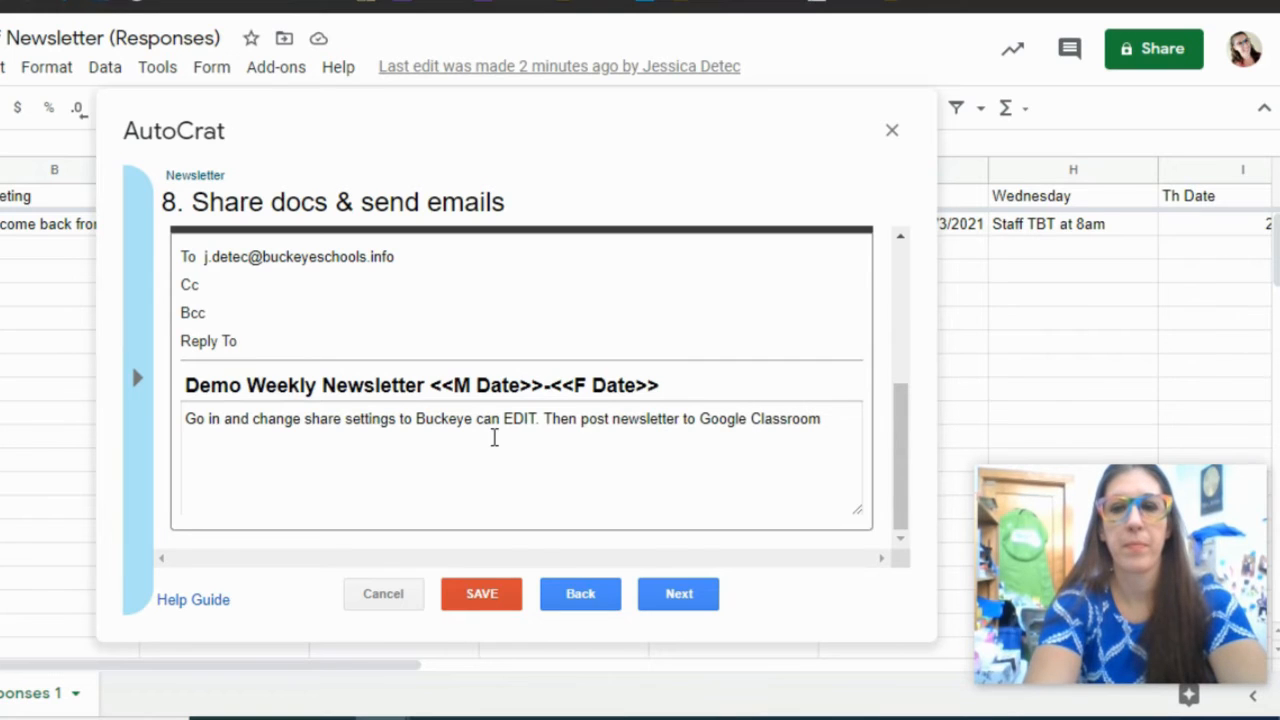
pyautogui.write('. Scheduled')
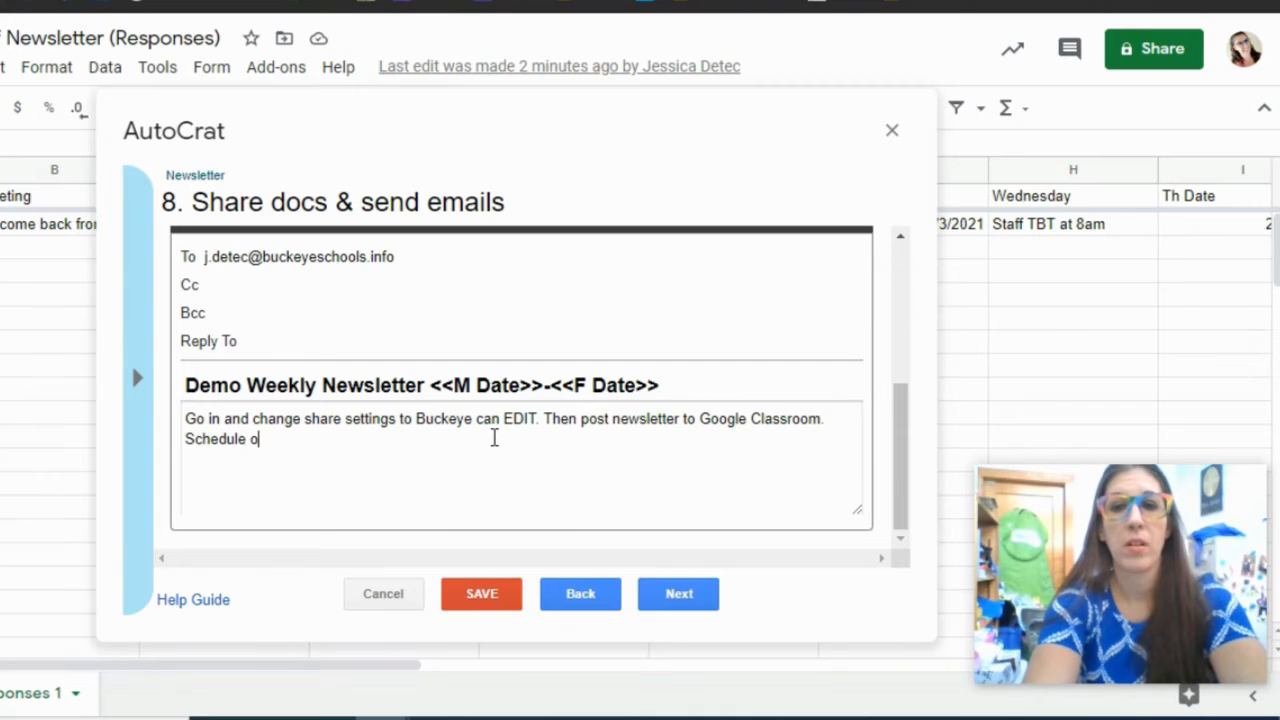
pyautogui.write('n Friday to go')
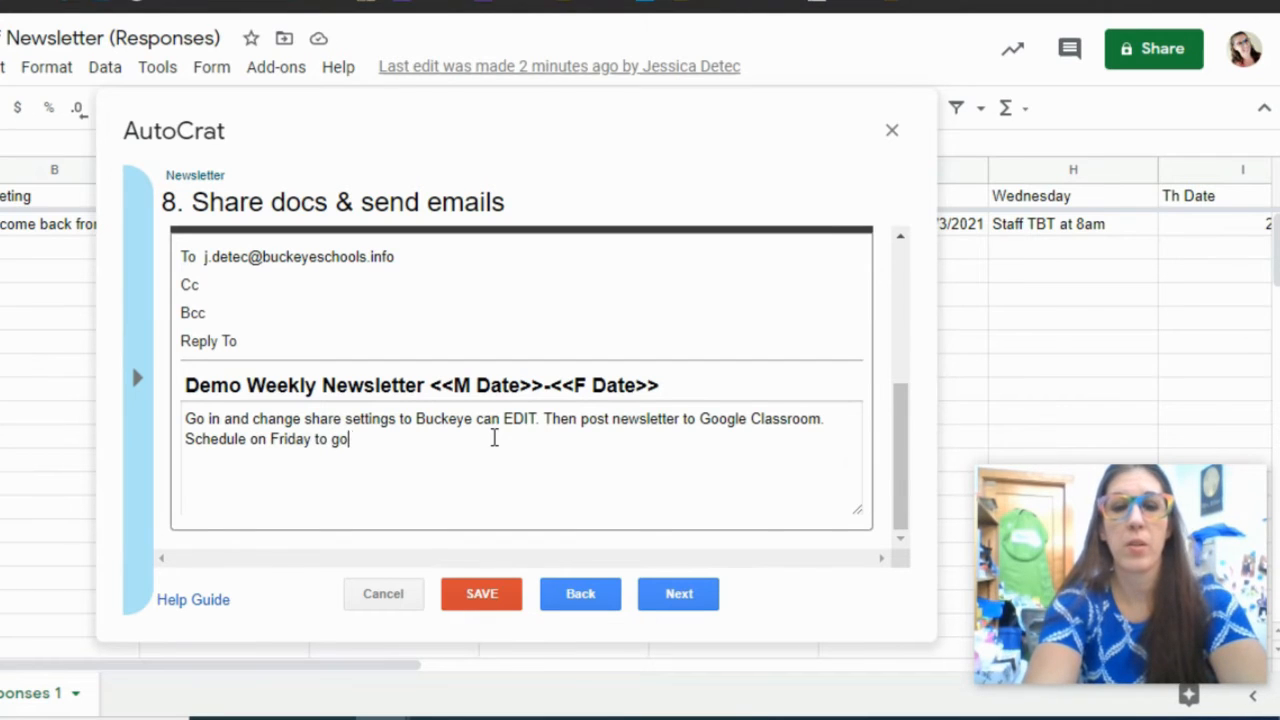
pyautogui.write(' out Monday morning.')
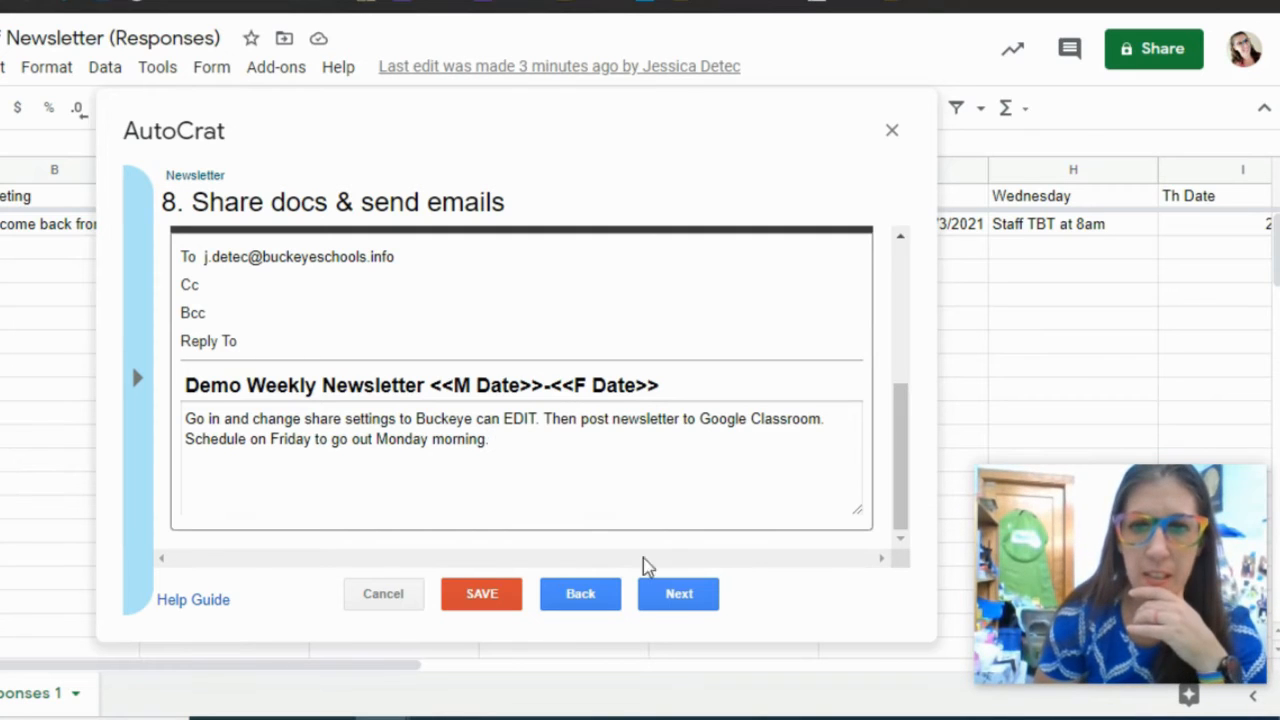
pyautogui.click(678, 594)
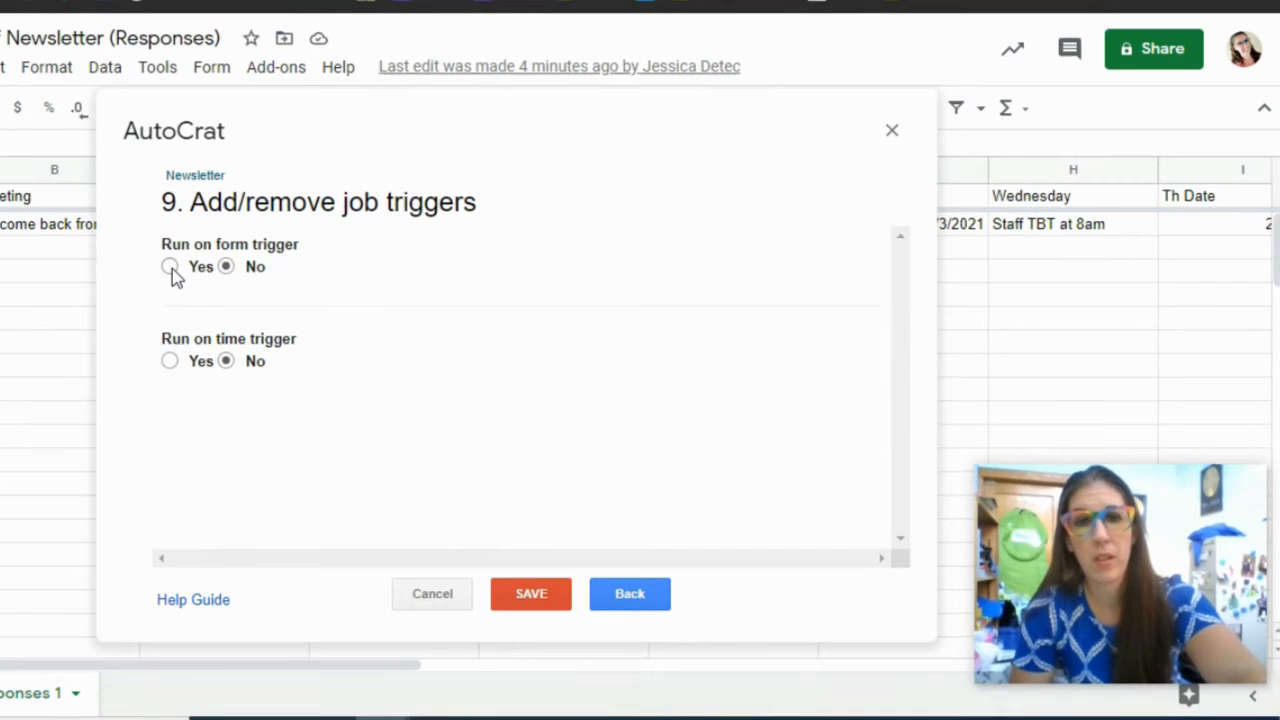
# - Set Run on form trigger to Yes, confirm enabling form triggers, and save the Newsletter job
pyautogui.click(171, 269)
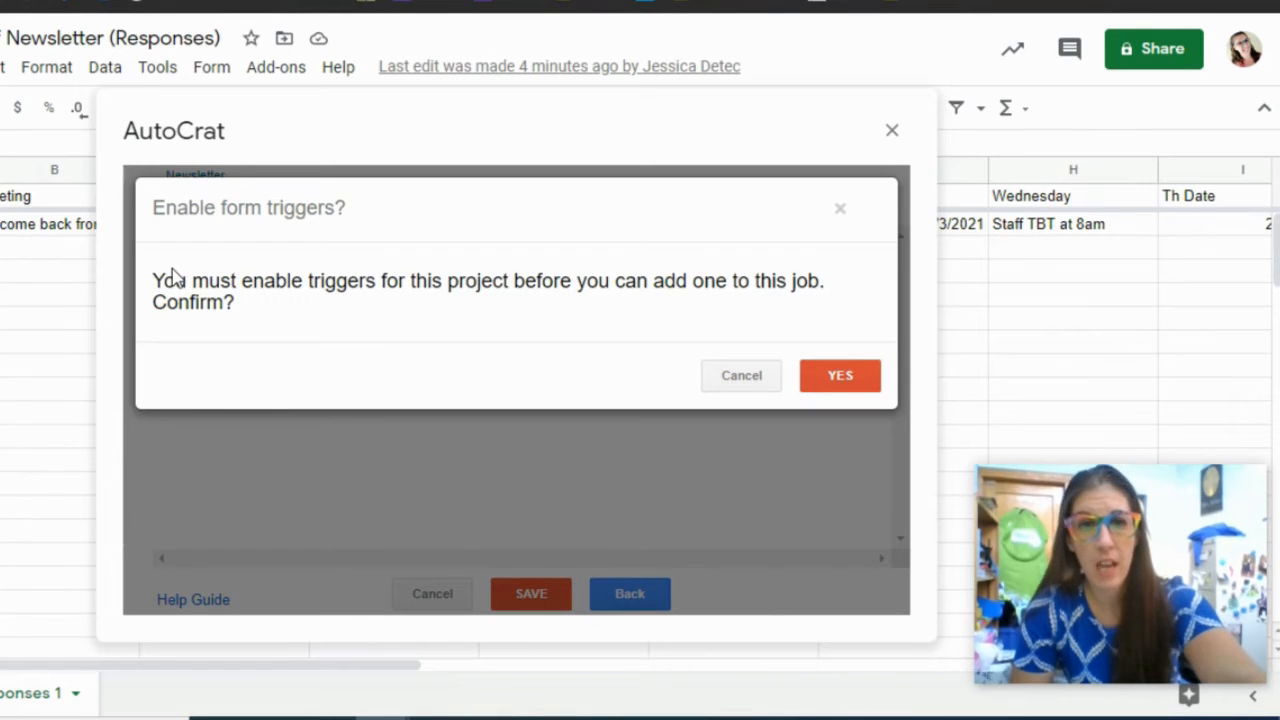
pyautogui.click(840, 374)
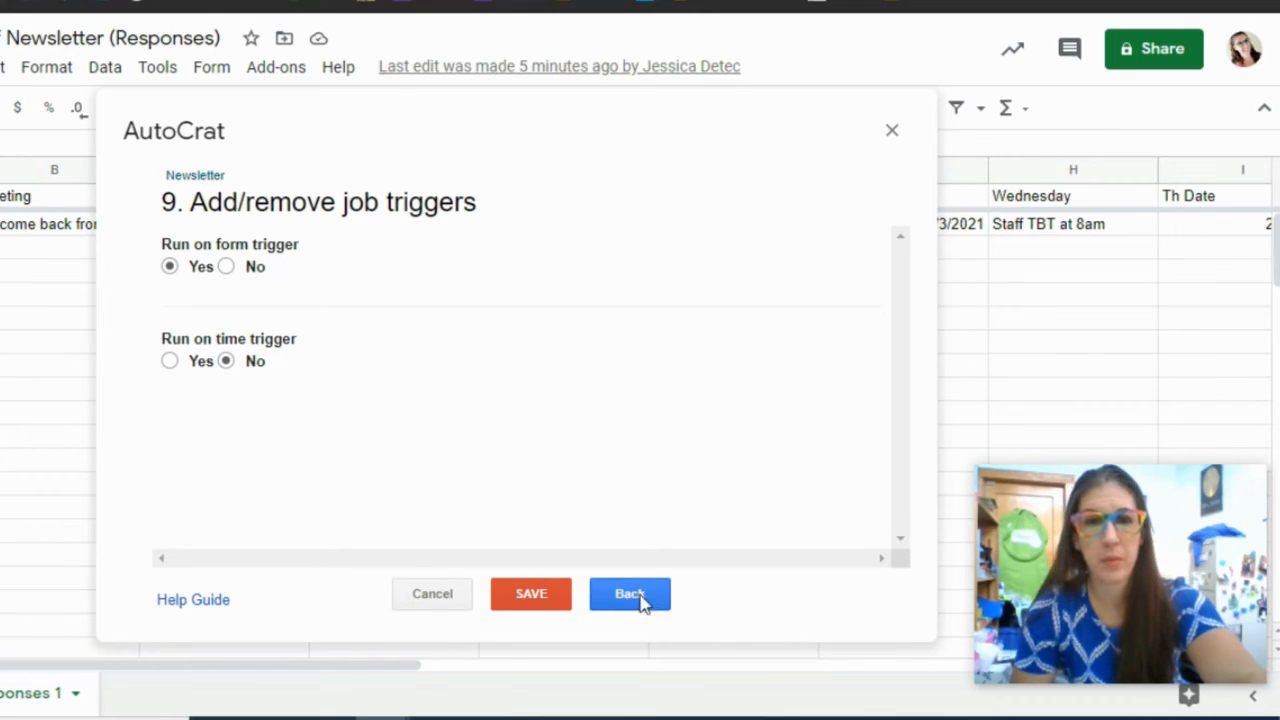
pyautogui.click(533, 595)
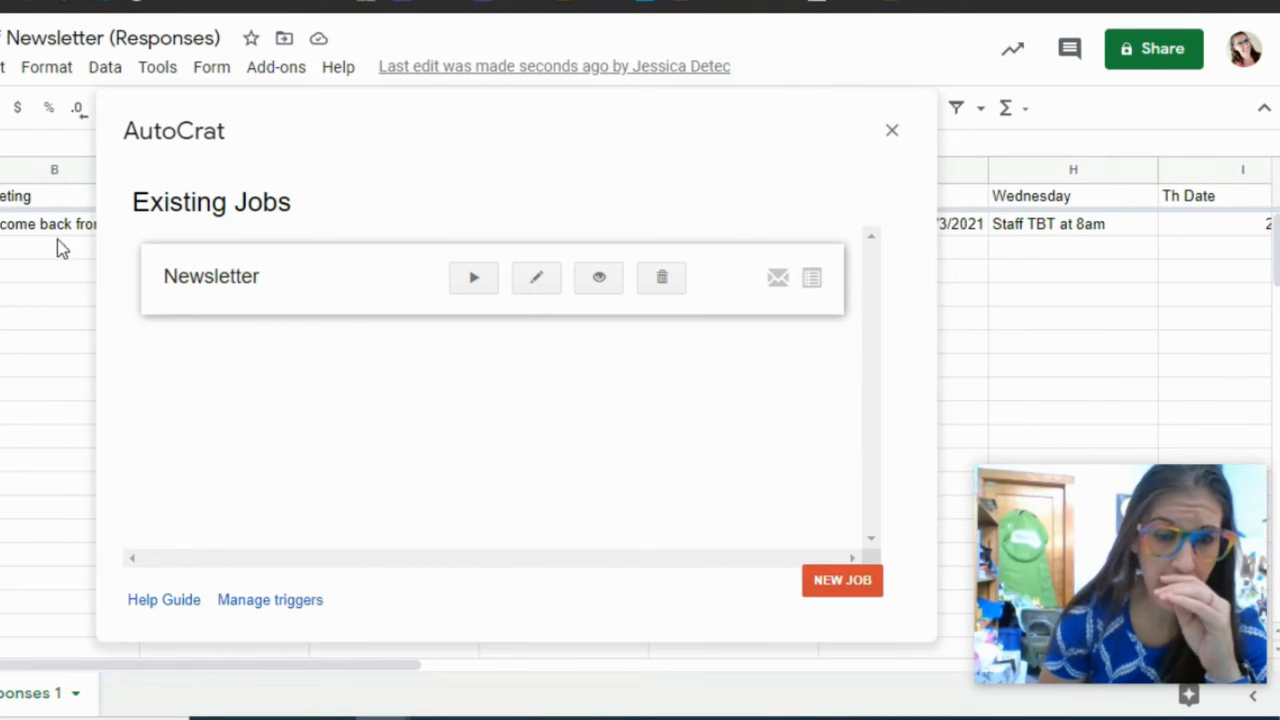
# - Run the Newsletter merge job from AutoCrat's job list
pyautogui.click(476, 281)
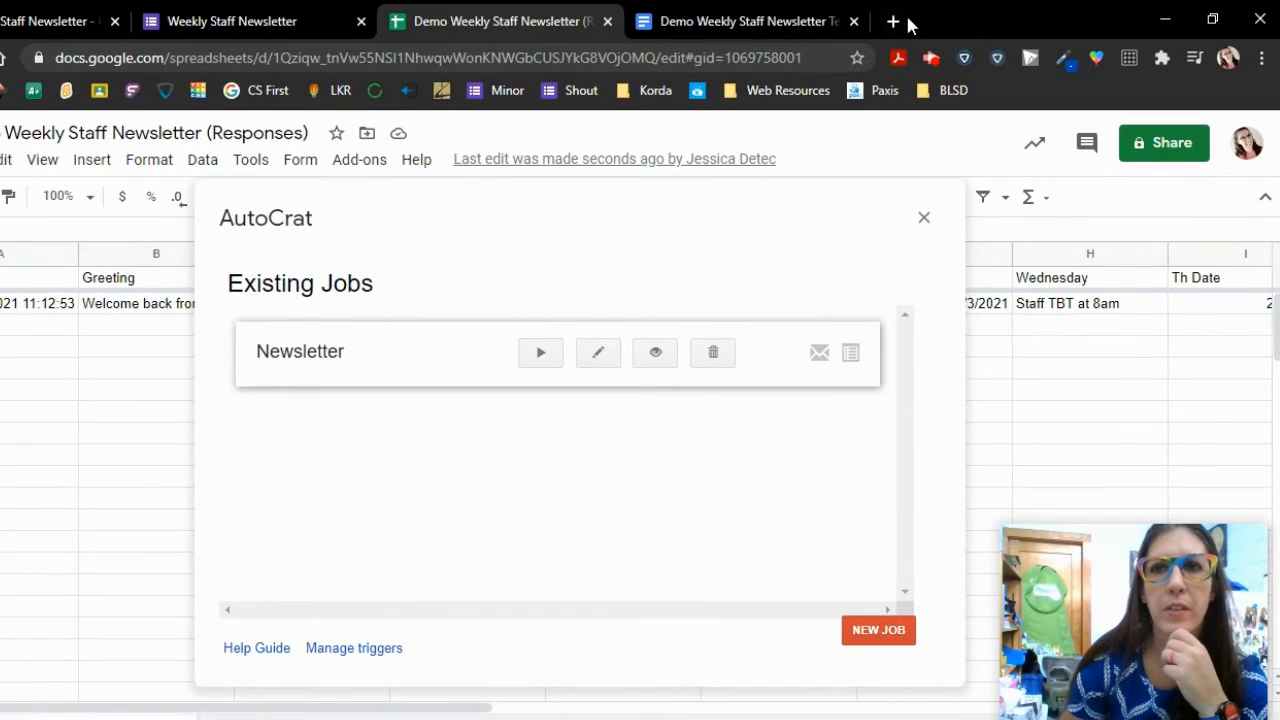
pyautogui.click(895, 20)
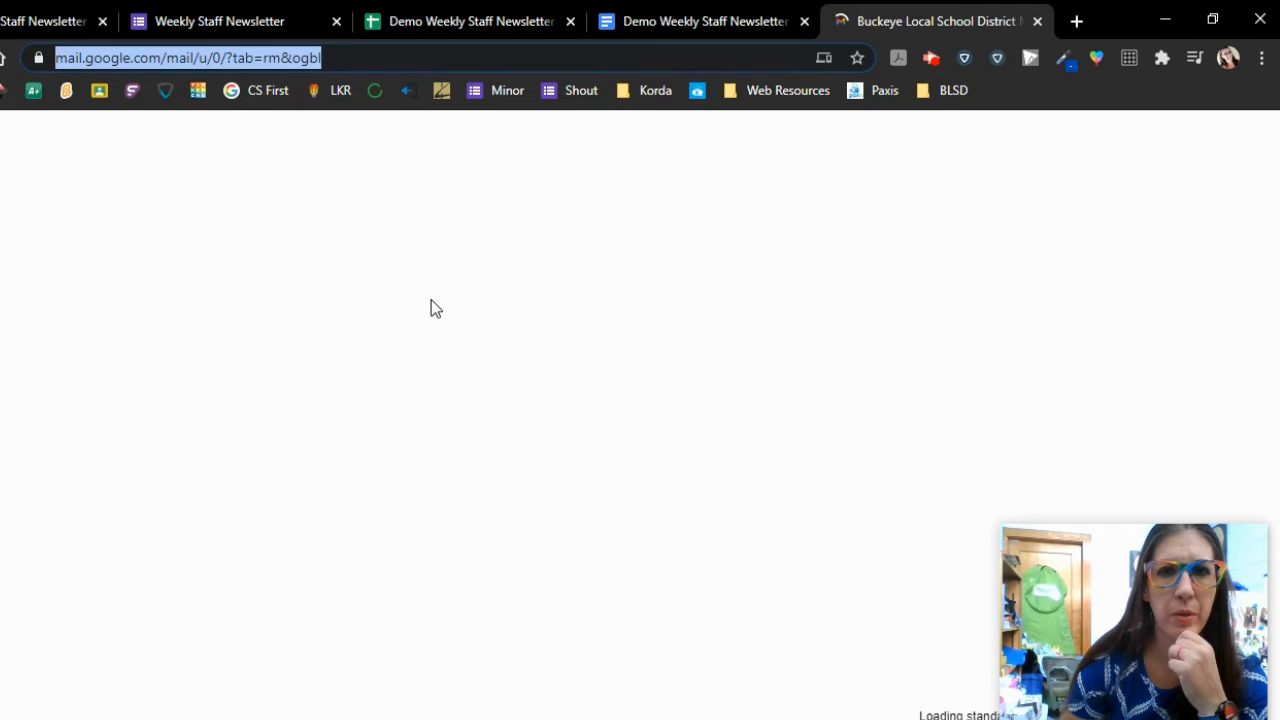
pyautogui.click(414, 15)
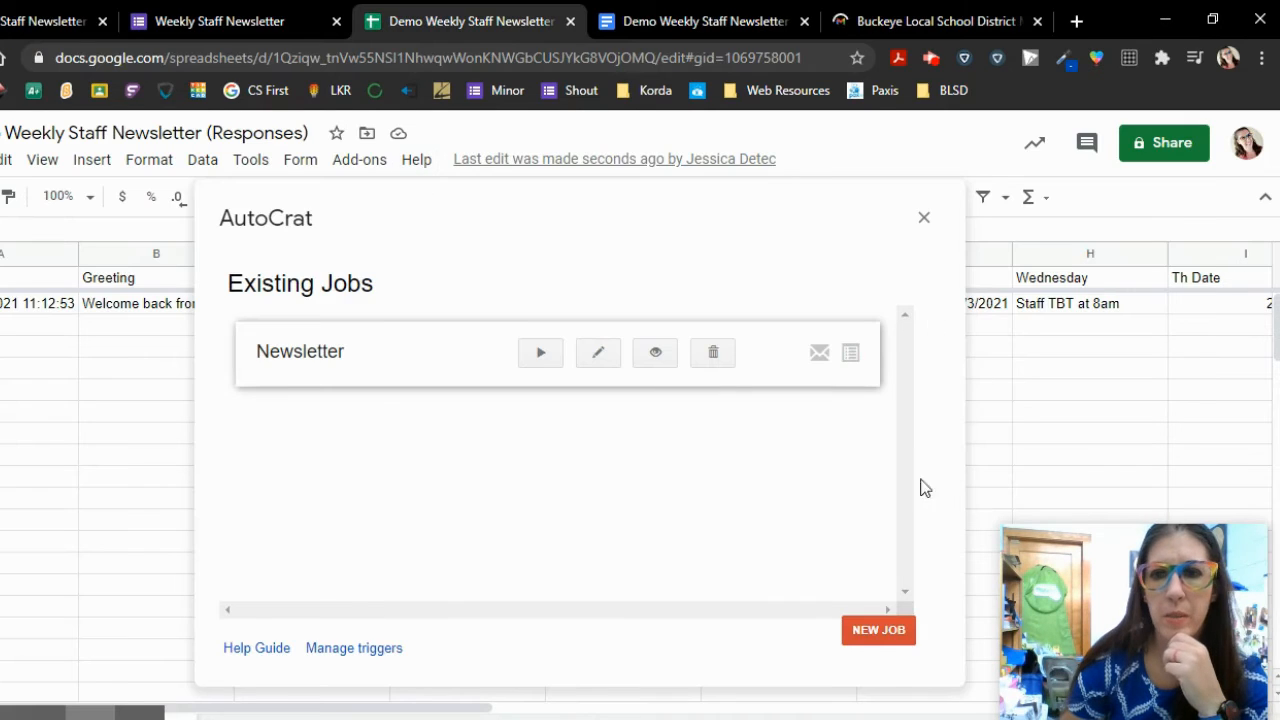
# - Close AutoCrat and check R2's Document Merge Status showing the doc created, merged and emailed
pyautogui.click(924, 217)
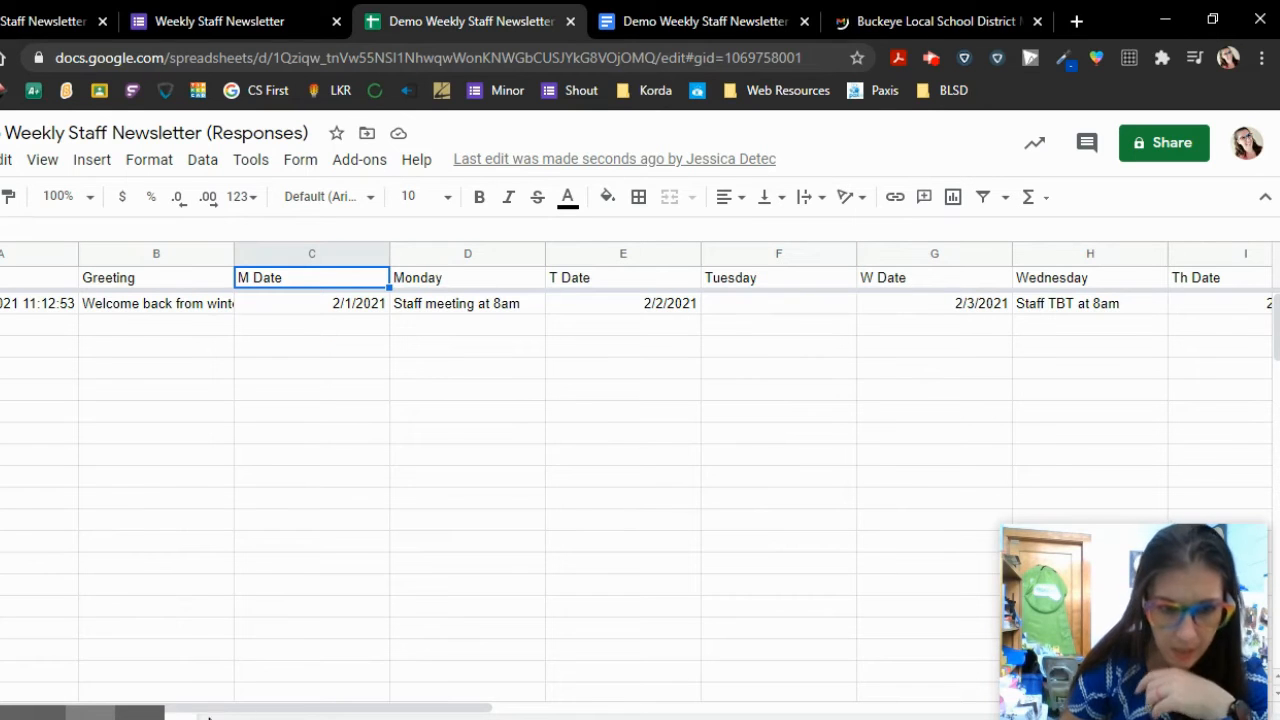
pyautogui.moveTo(189, 708); pyautogui.dragTo(785, 708)
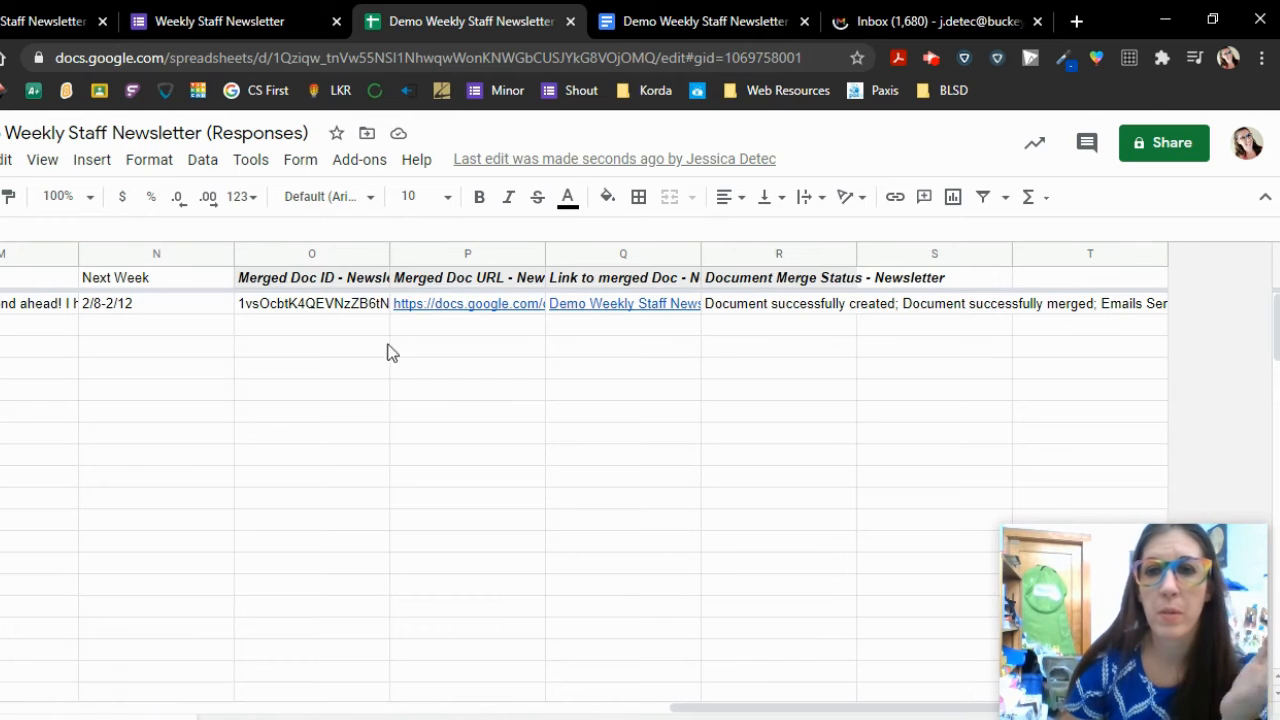
pyautogui.click(781, 312)
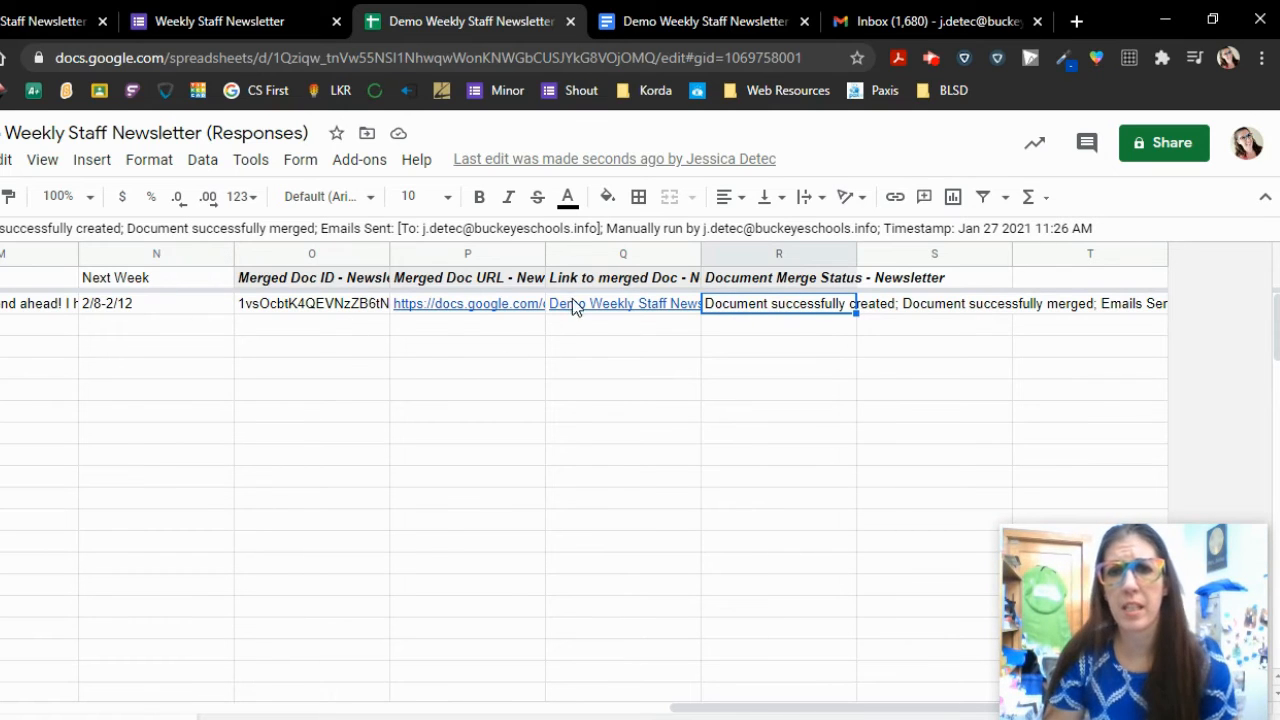
pyautogui.moveTo(578, 305)
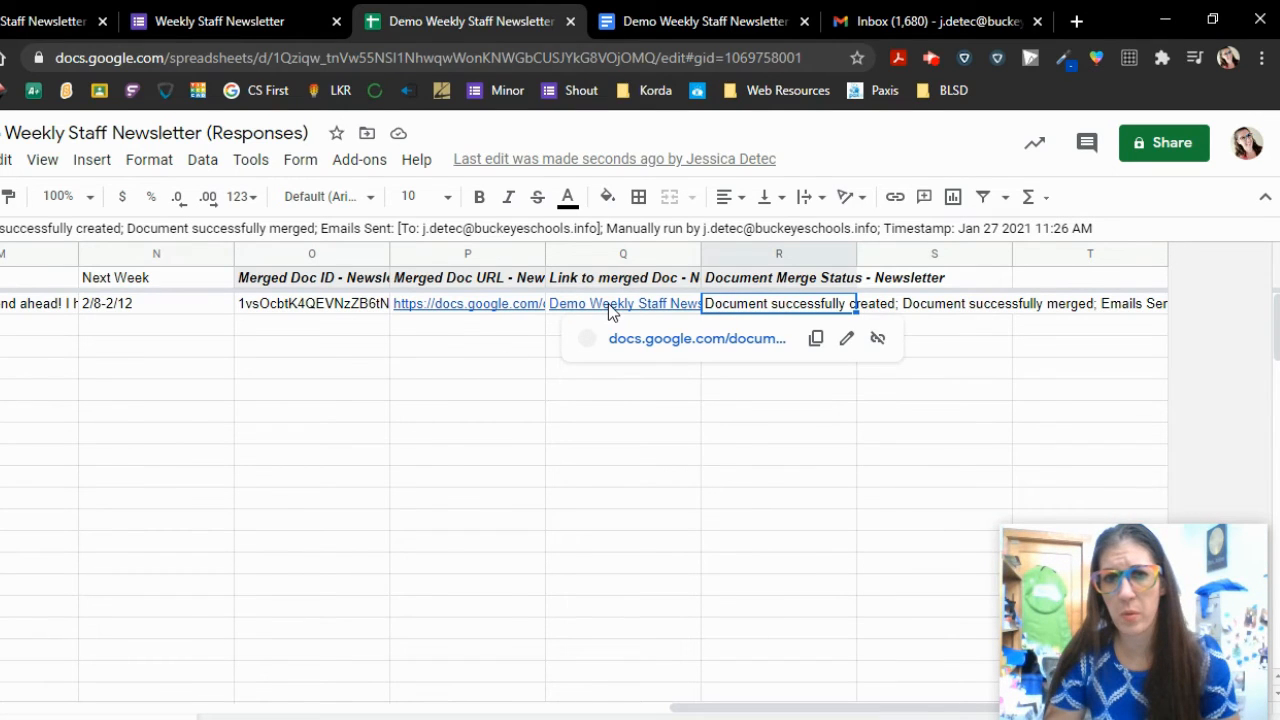
pyautogui.click(918, 16)
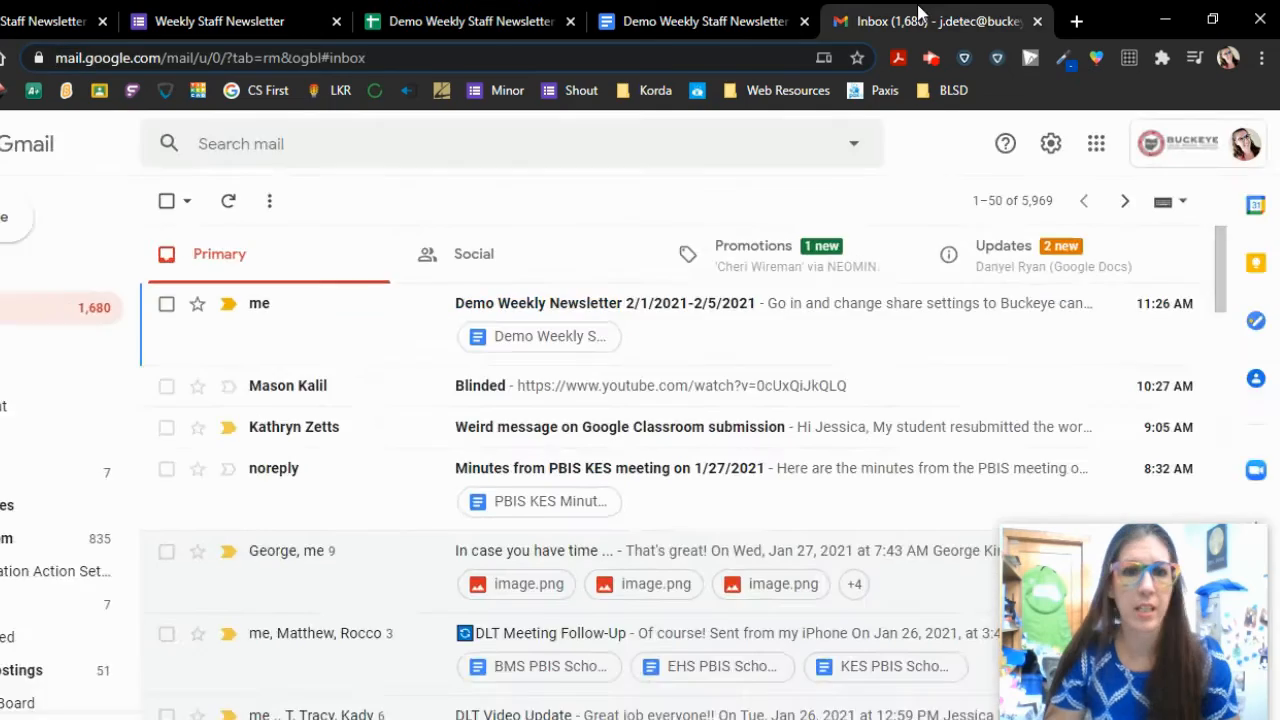
# - Open the 'Demo Weekly Newsletter 2/1/2021-2/5/2021' email and its attached merged Google Doc
pyautogui.click(740, 345)
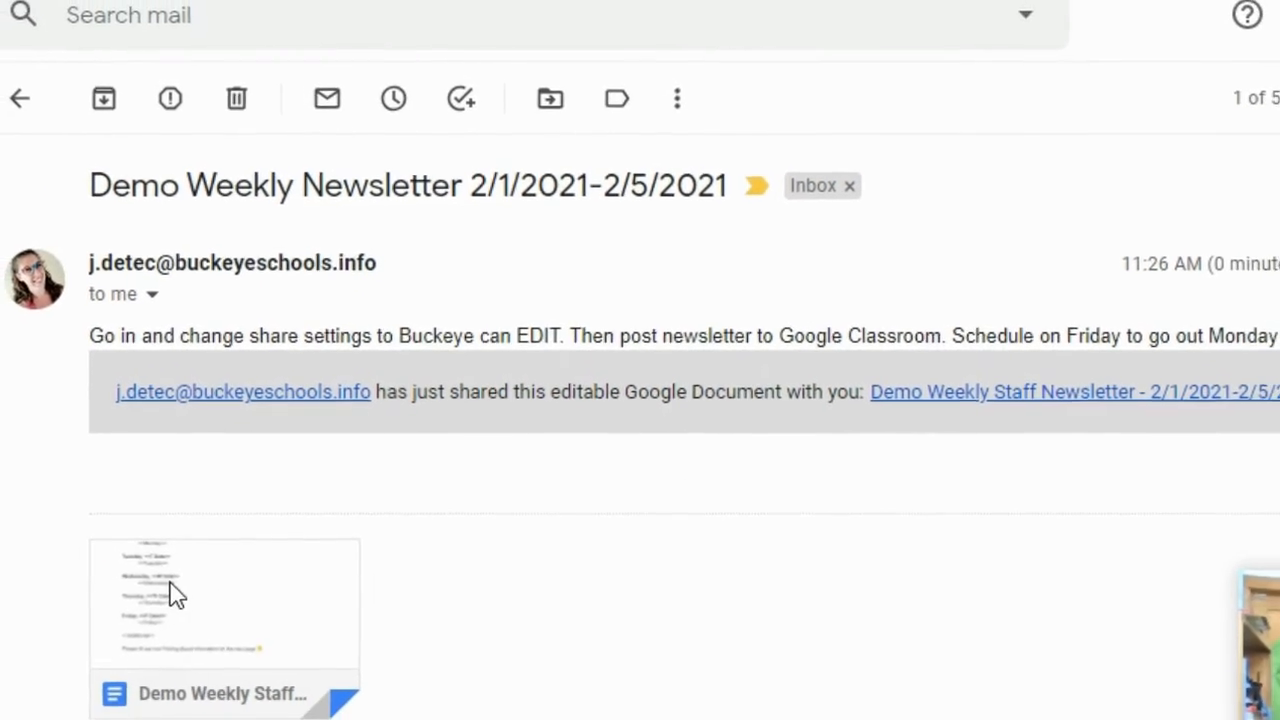
pyautogui.click(255, 592)
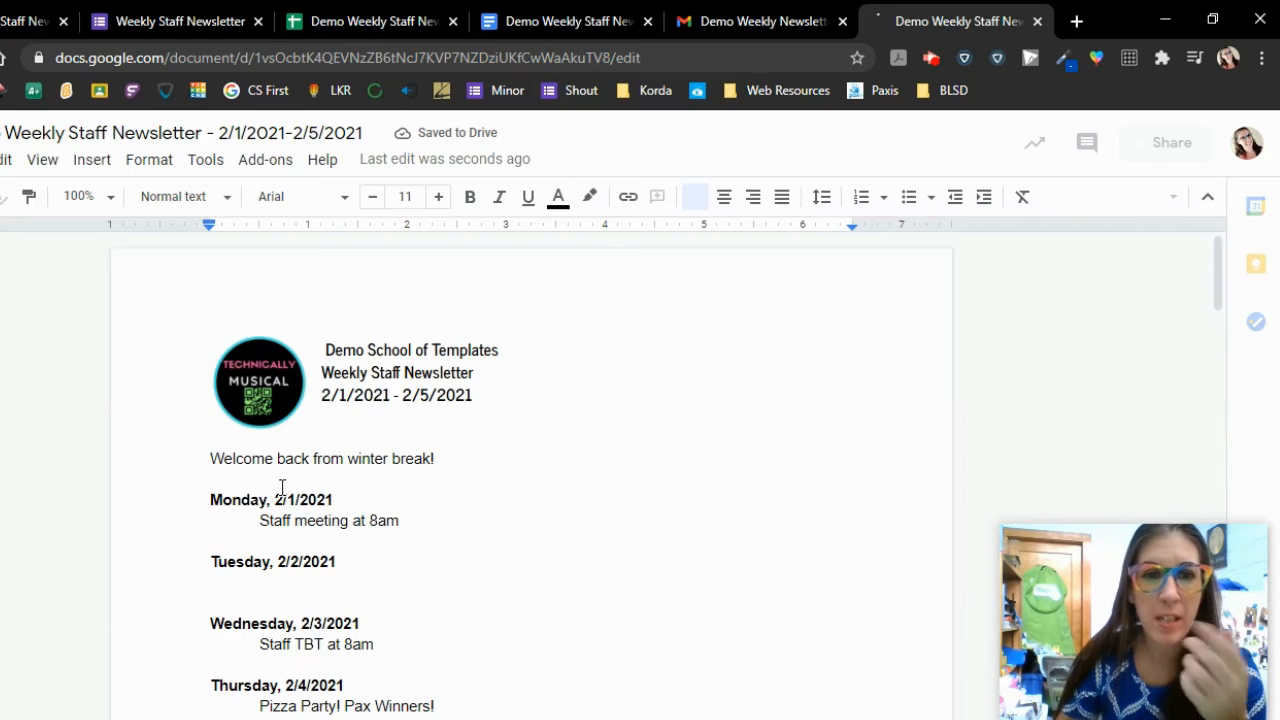
pyautogui.scroll(-1, 338, 497)
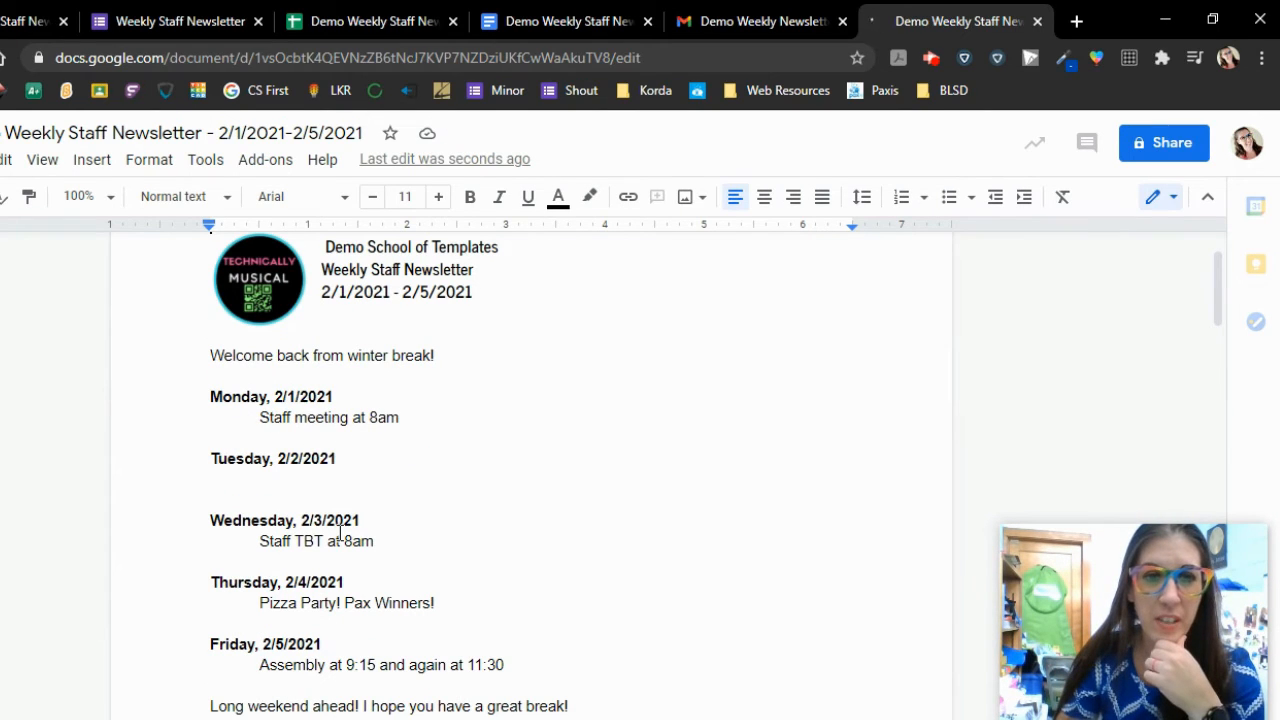
pyautogui.scroll(-2, 336, 534)
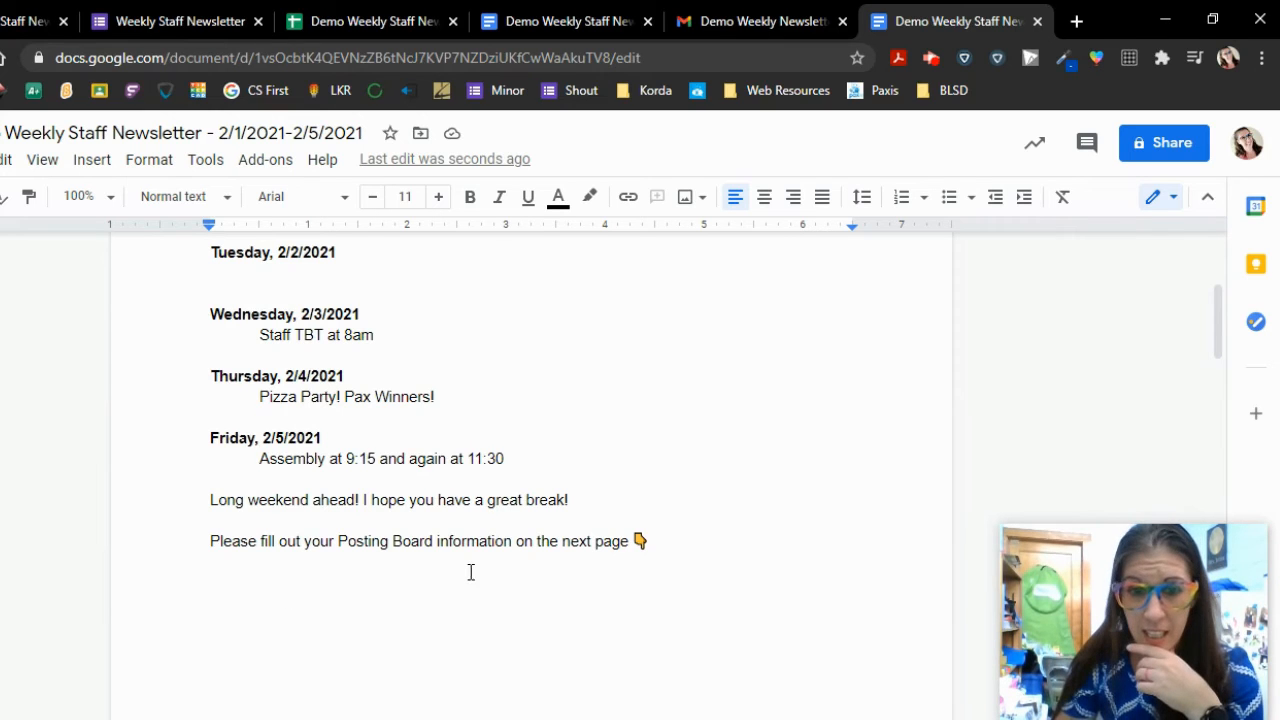
pyautogui.scroll(-10, 468, 572)
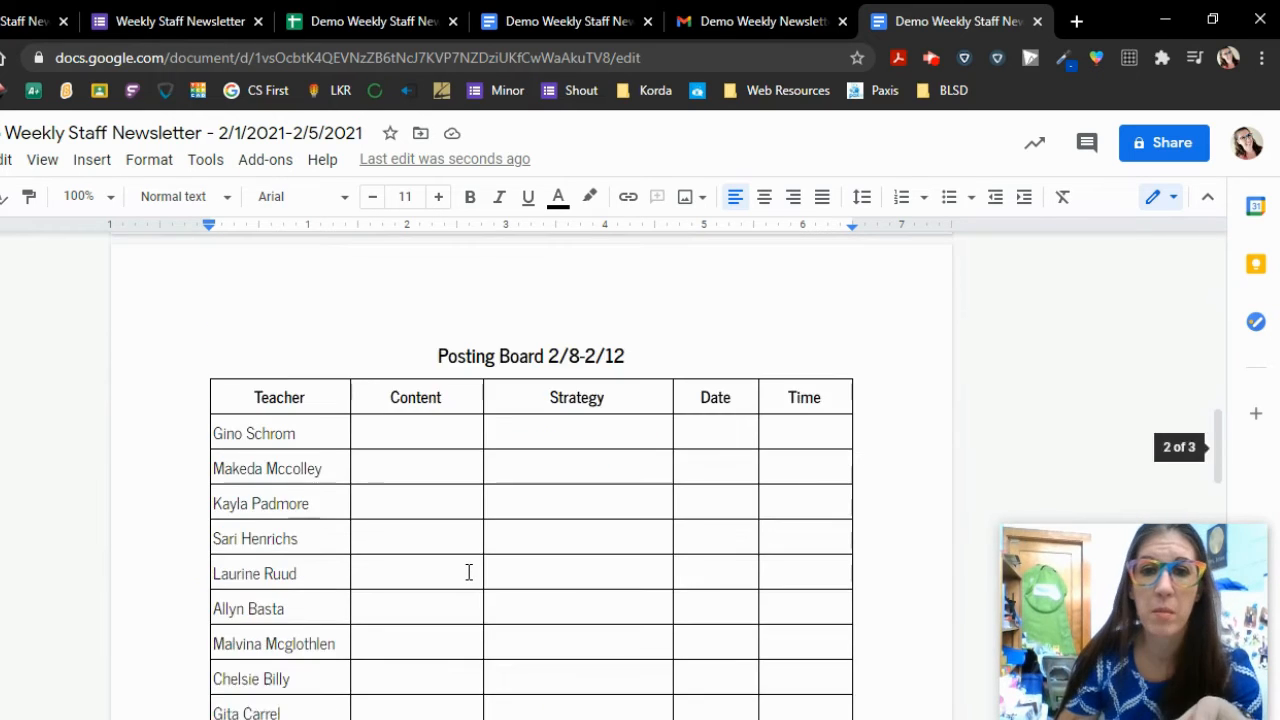
pyautogui.scroll(4, 506, 514)
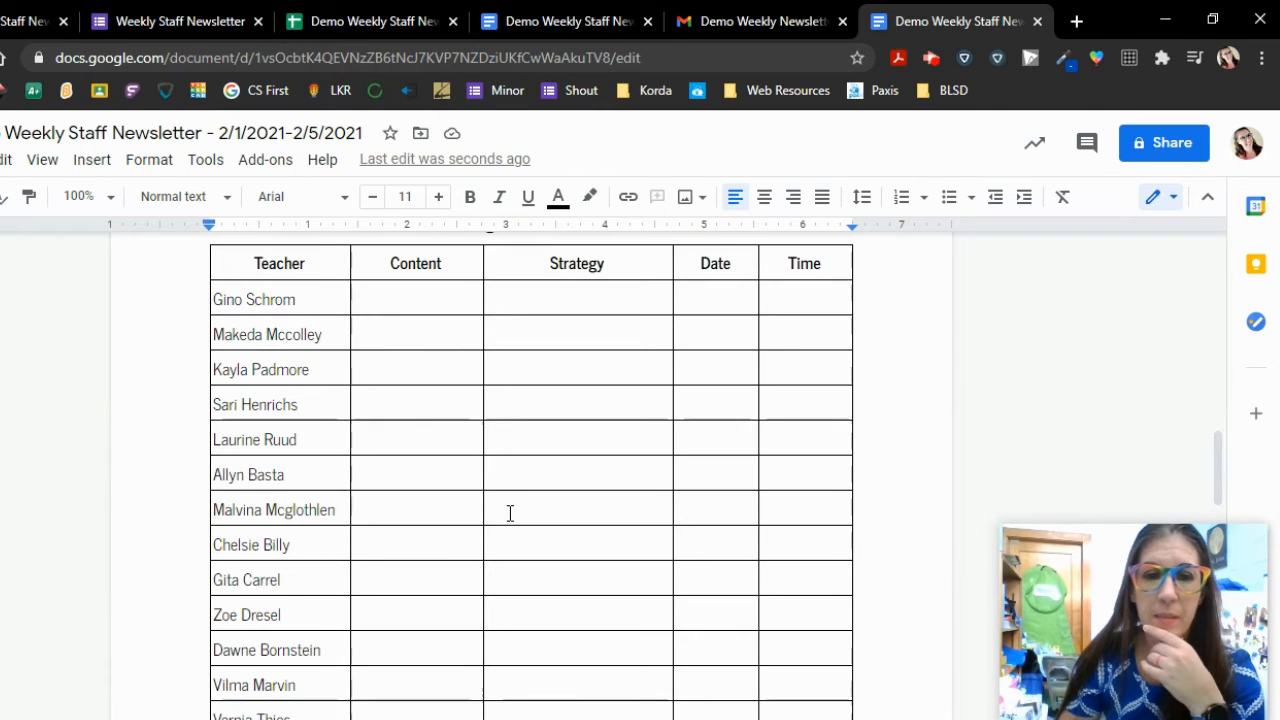
pyautogui.scroll(2, 509, 514)
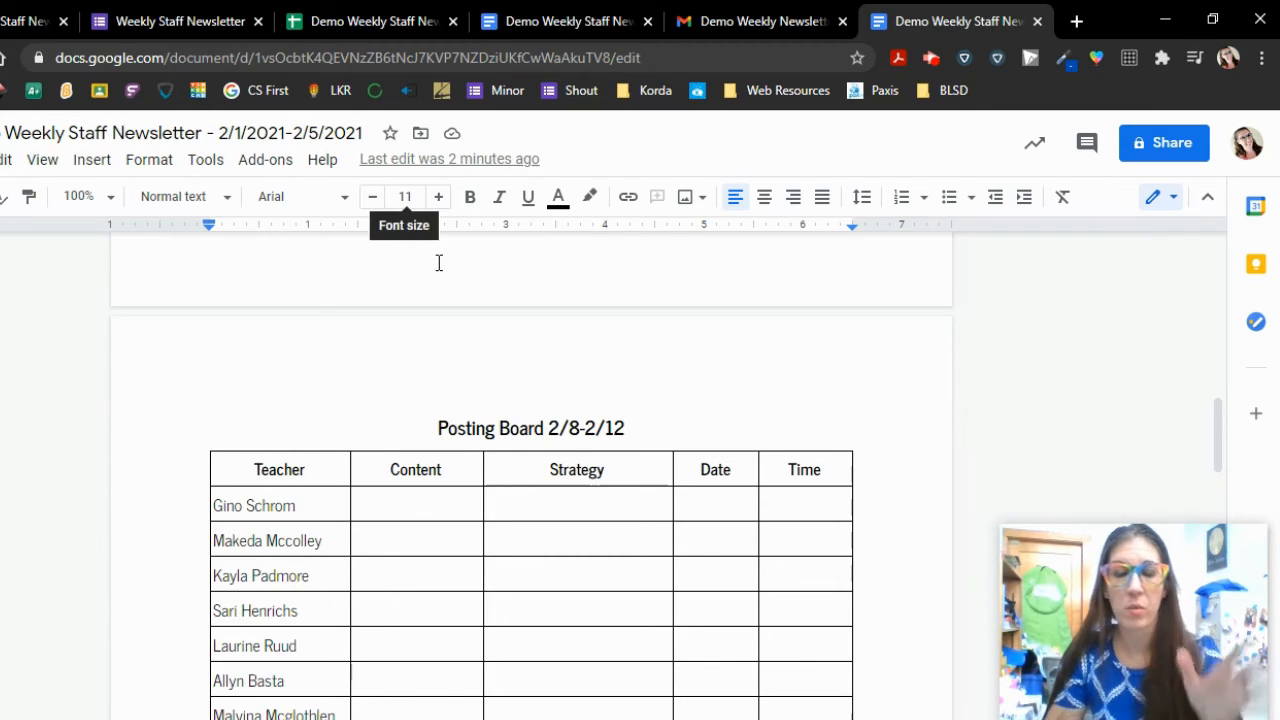
pyautogui.scroll(10, 506, 345)
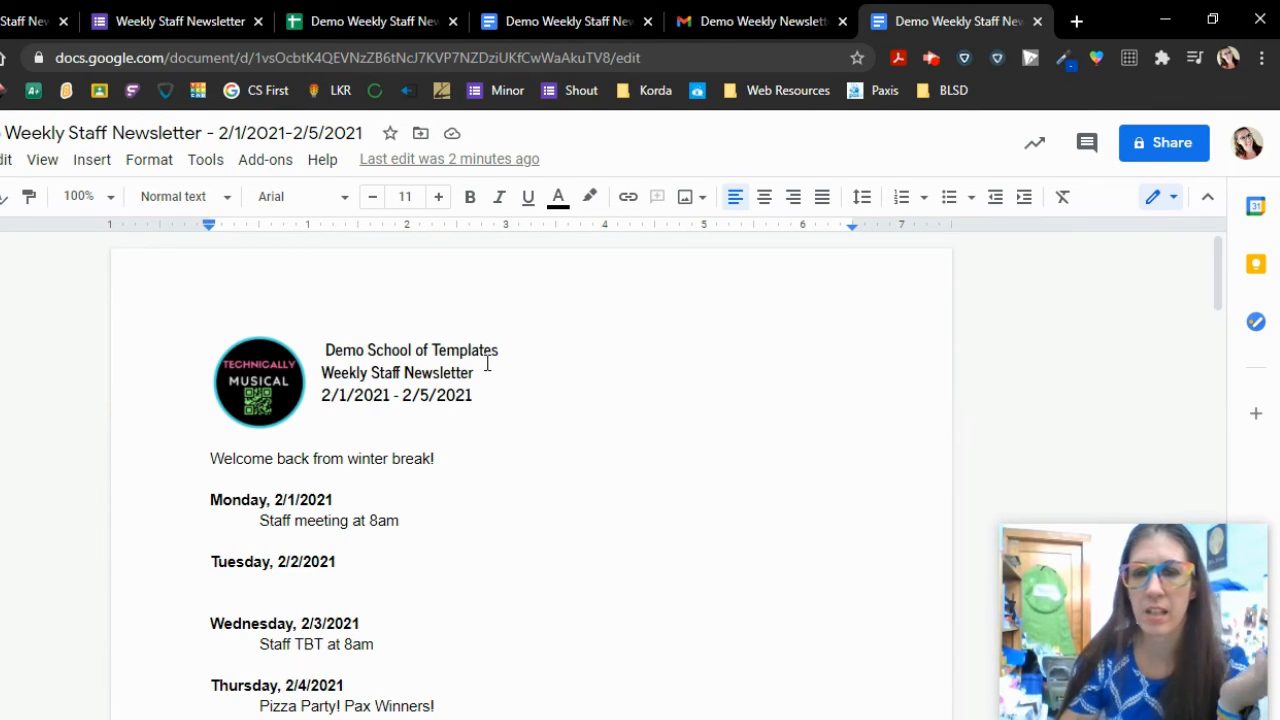
pyautogui.click(1156, 147)
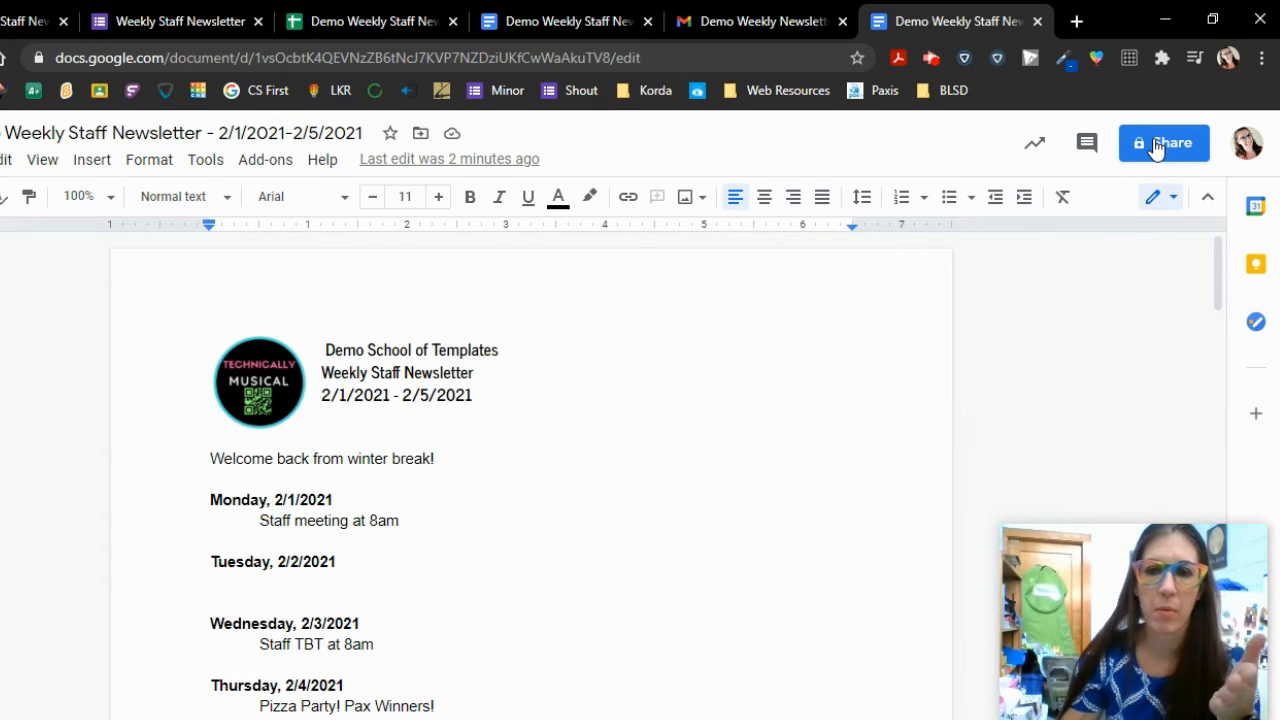
# - Change the doc's link sharing to Buckeye Local School District with Editor access
pyautogui.click(1157, 146)
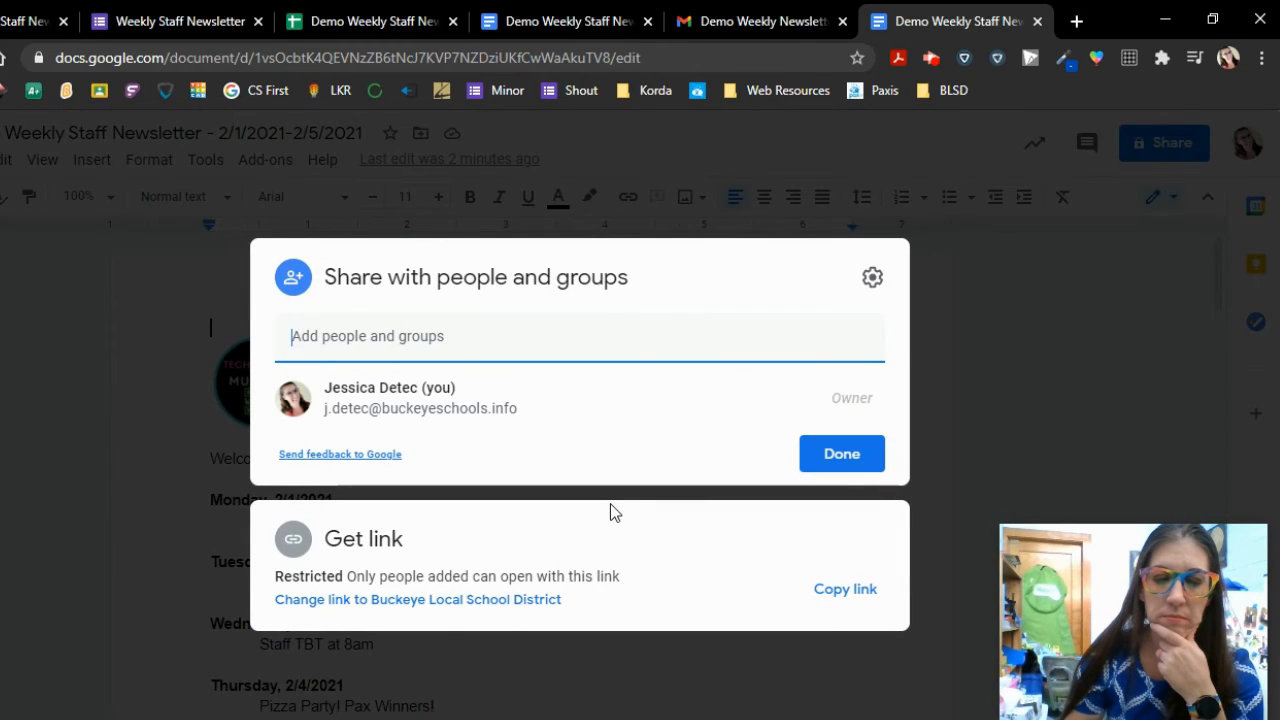
pyautogui.click(431, 605)
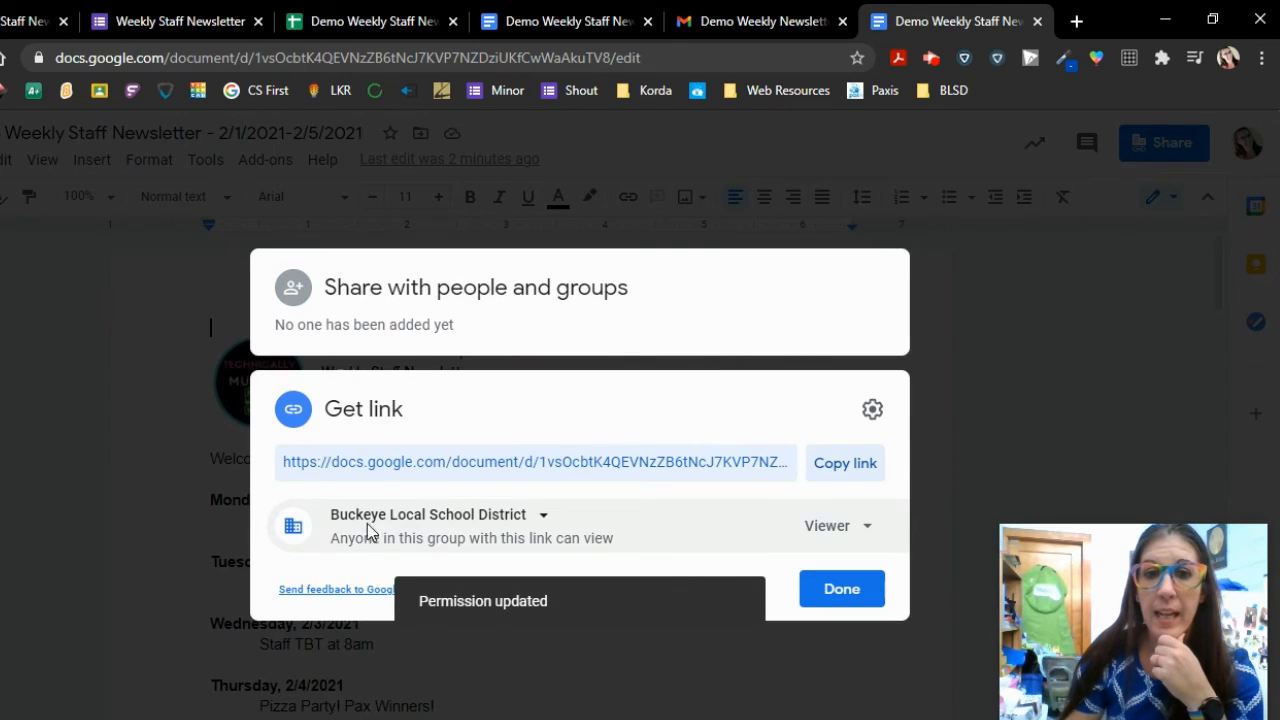
pyautogui.click(845, 528)
pyautogui.click(871, 677)
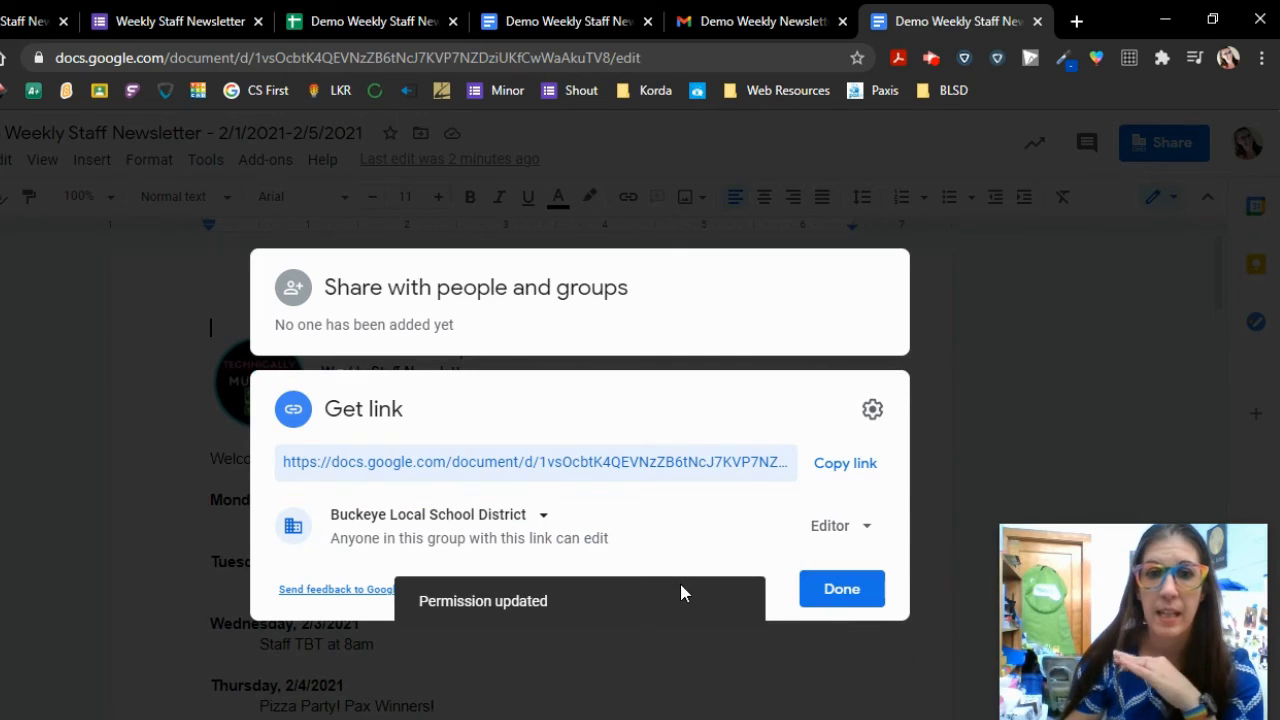
pyautogui.click(850, 596)
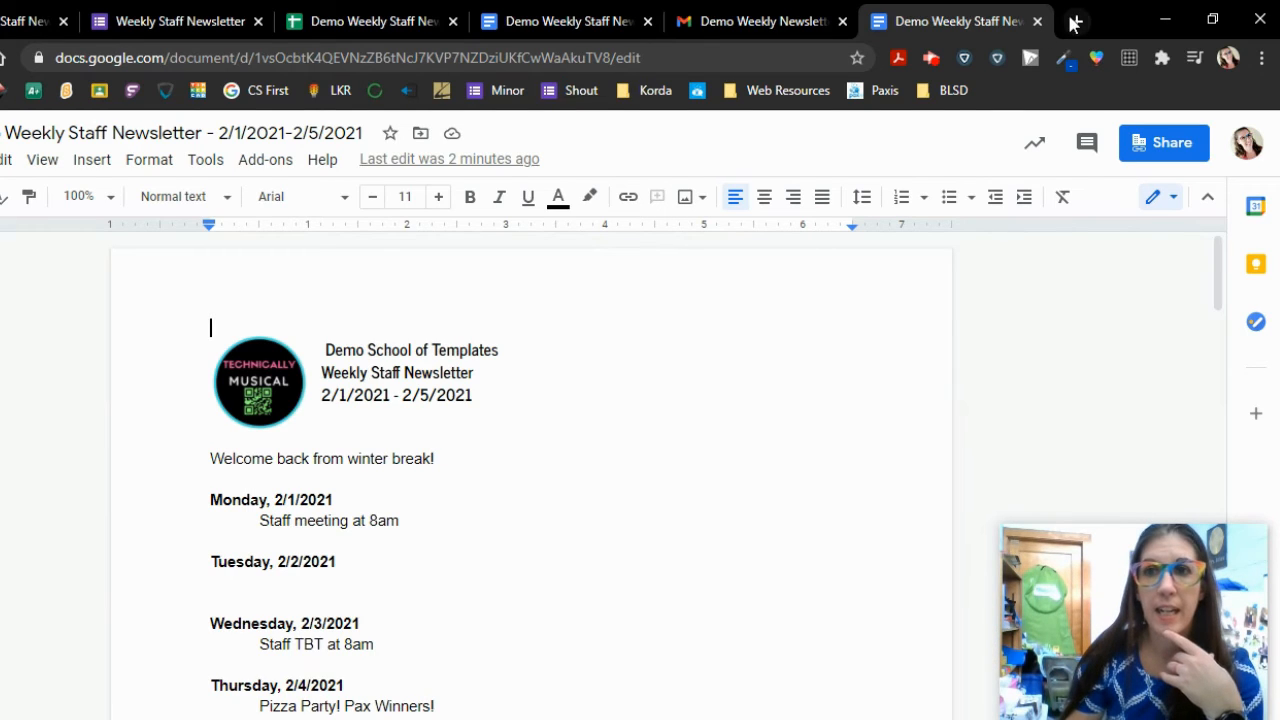
pyautogui.click(1072, 22)
# - Go to Google Classroom, open Test Class's Classwork page, and bring up the + Create menu
pyautogui.click(99, 92)
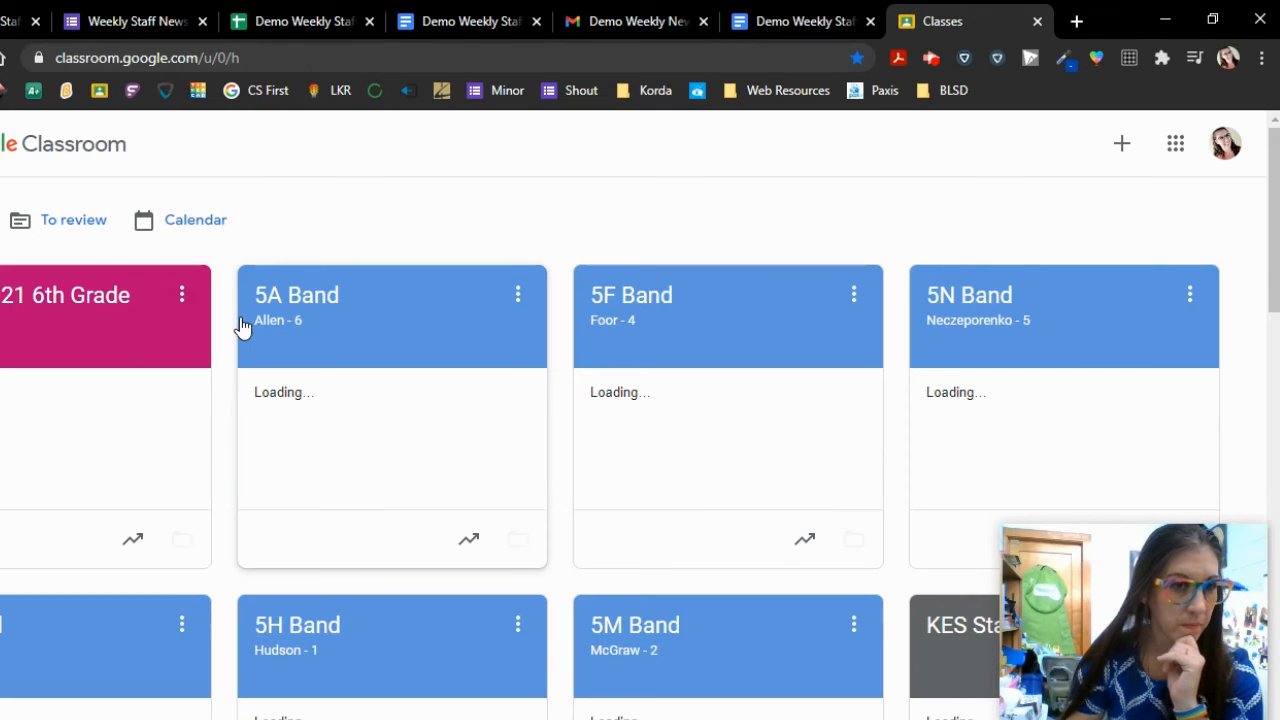
pyautogui.scroll(-2, 241, 319)
pyautogui.scroll(-5, 243, 327)
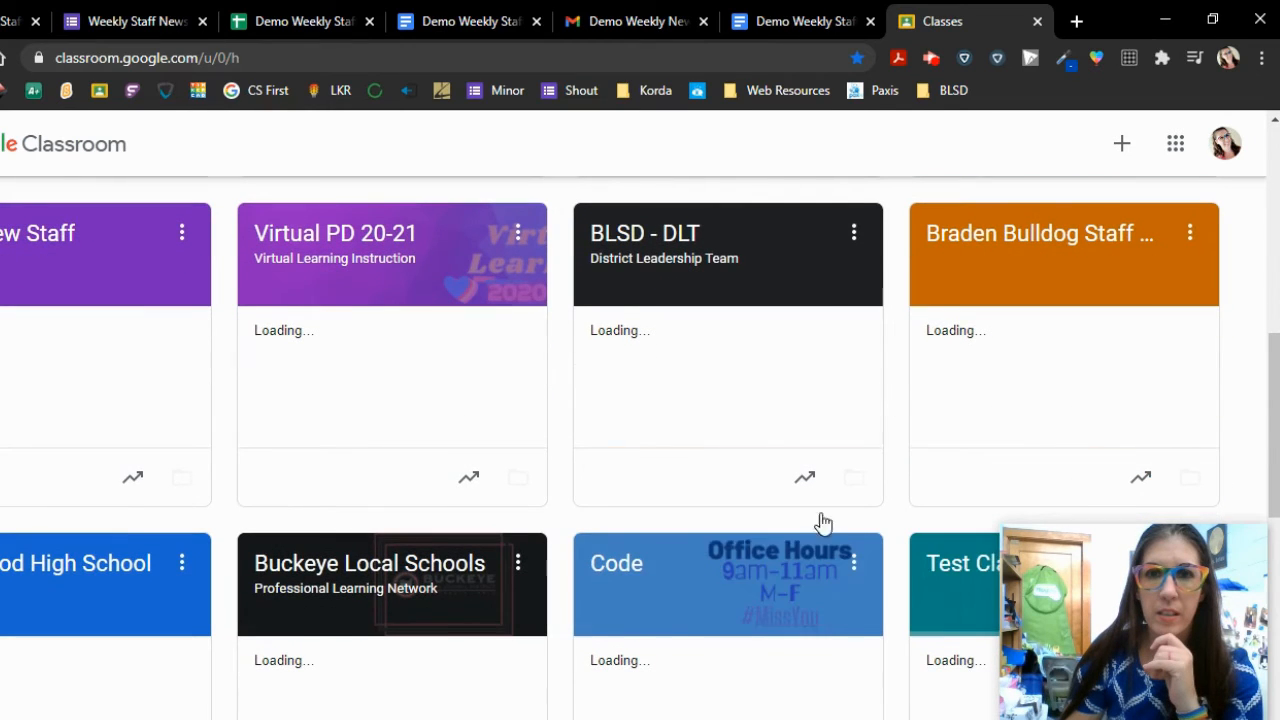
pyautogui.scroll(-4, 966, 466)
pyautogui.scroll(-1, 937, 435)
pyautogui.scroll(2, 934, 434)
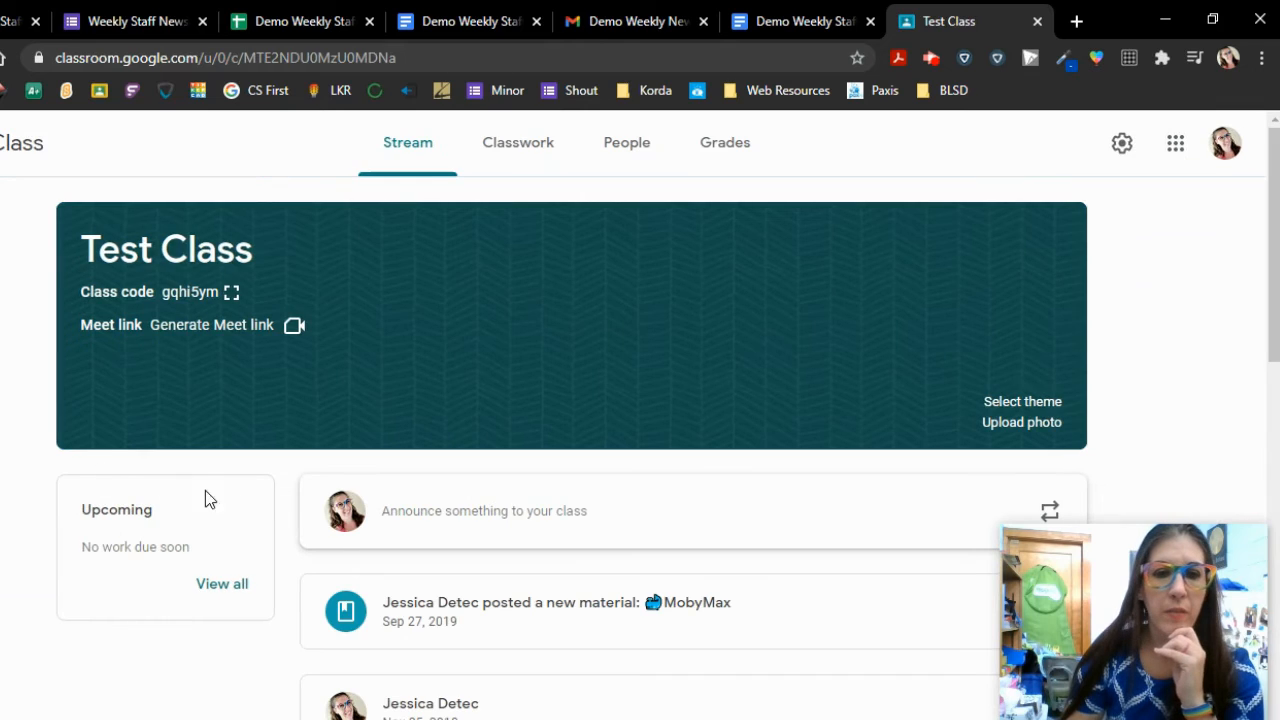
pyautogui.click(519, 148)
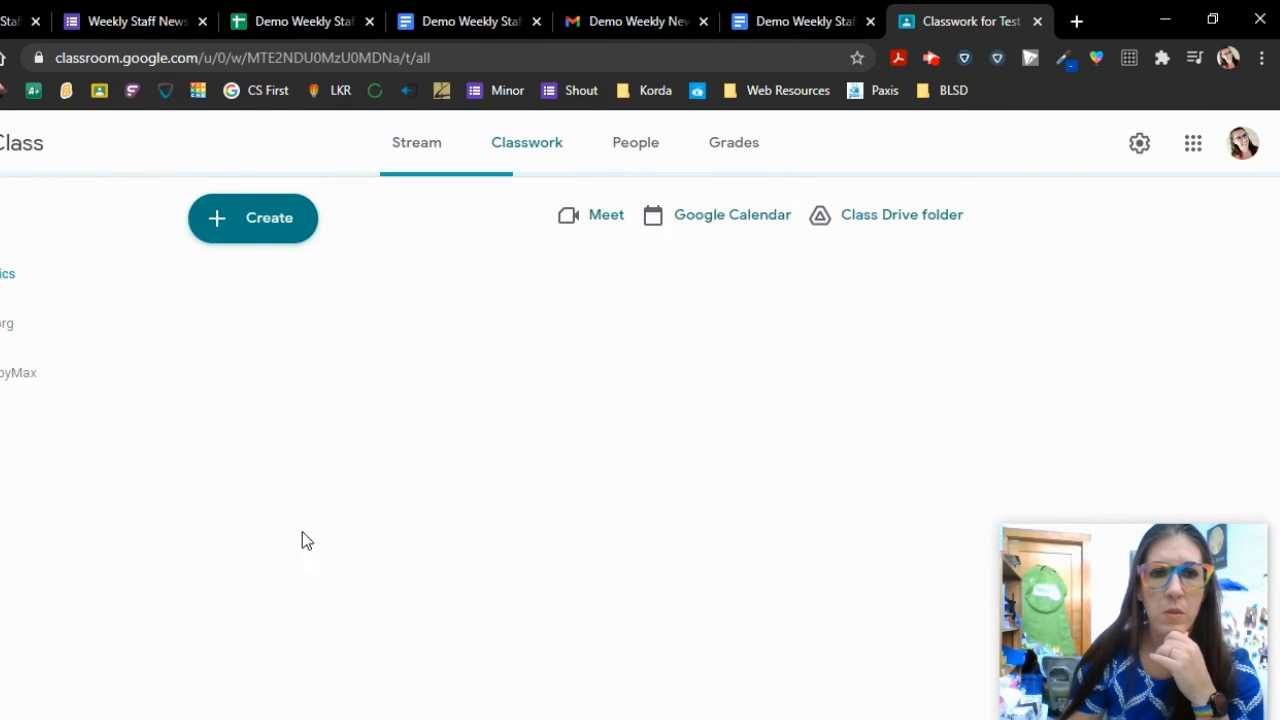
pyautogui.click(229, 224)
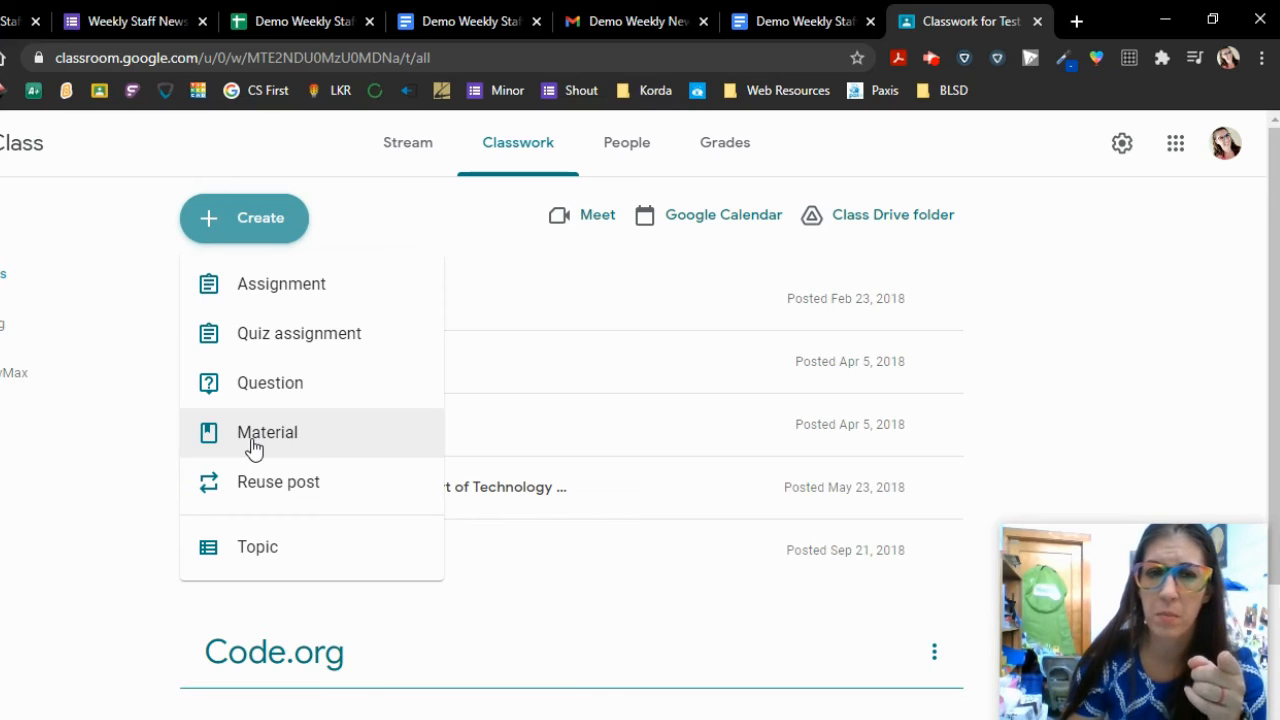
# - Start a new Material titled 'Weekly Newsletter 2/1-2/5'
pyautogui.click(255, 440)
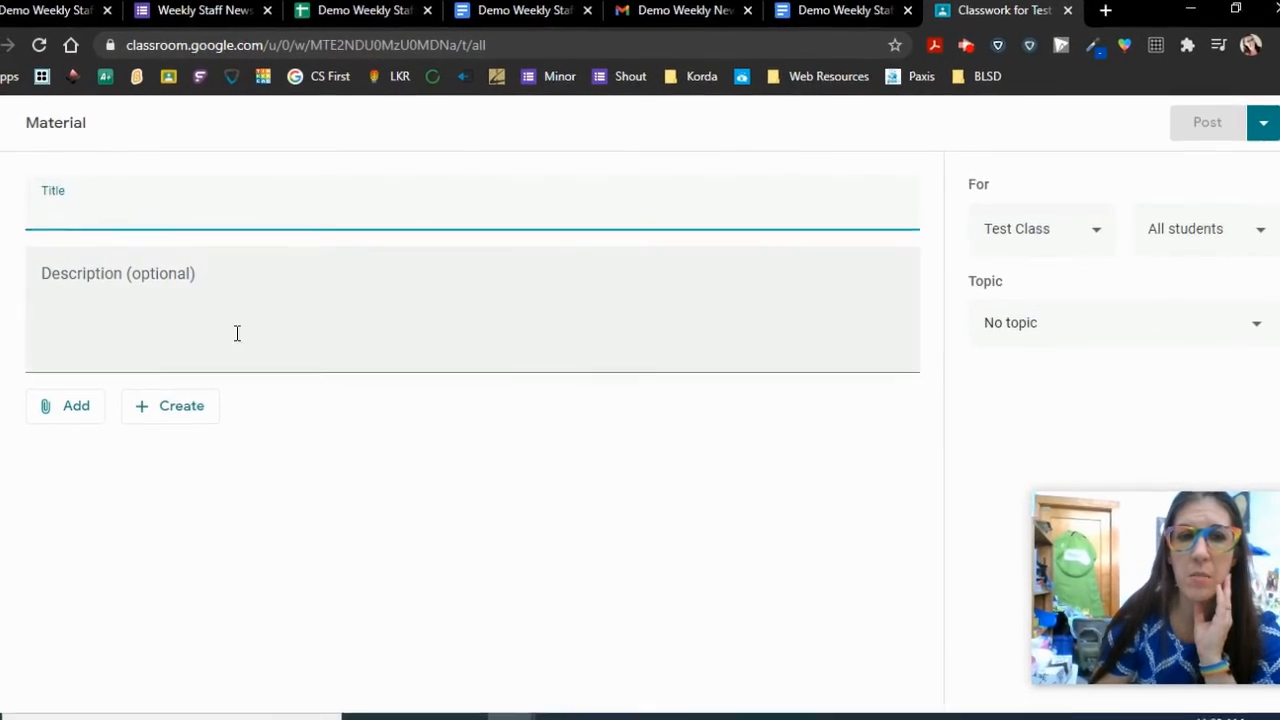
pyautogui.click(149, 200)
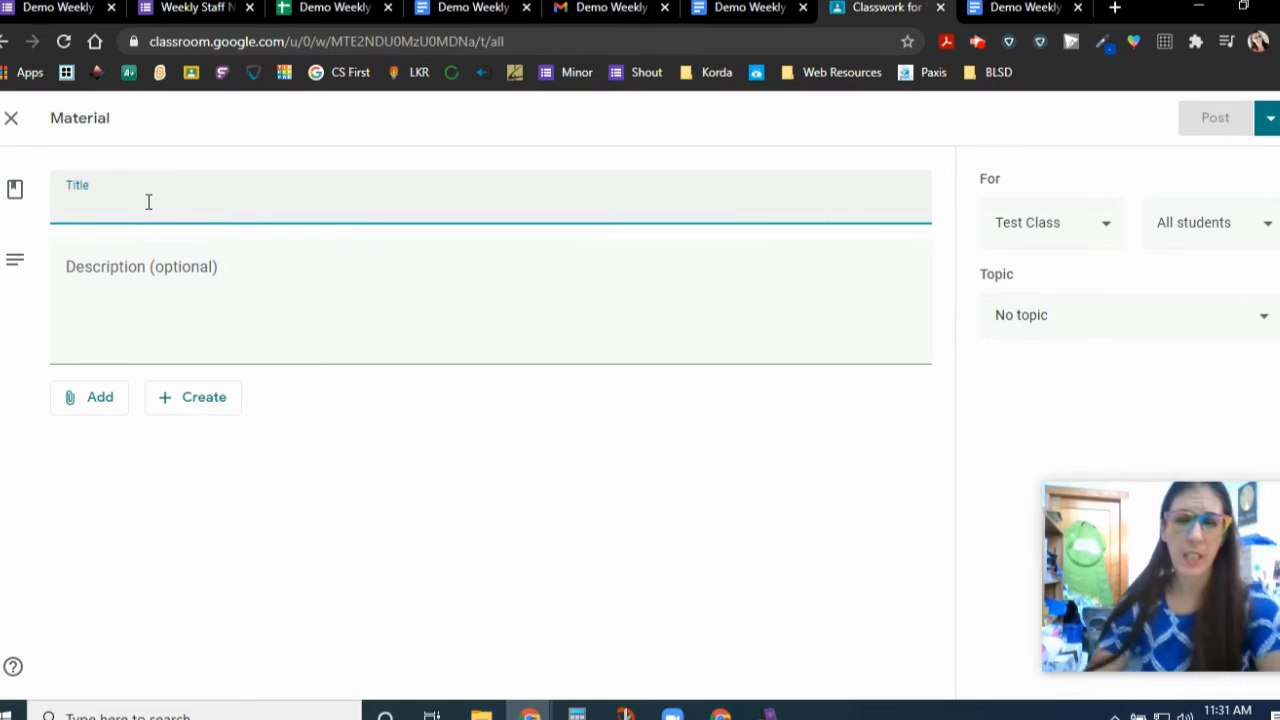
pyautogui.write('Weekly')
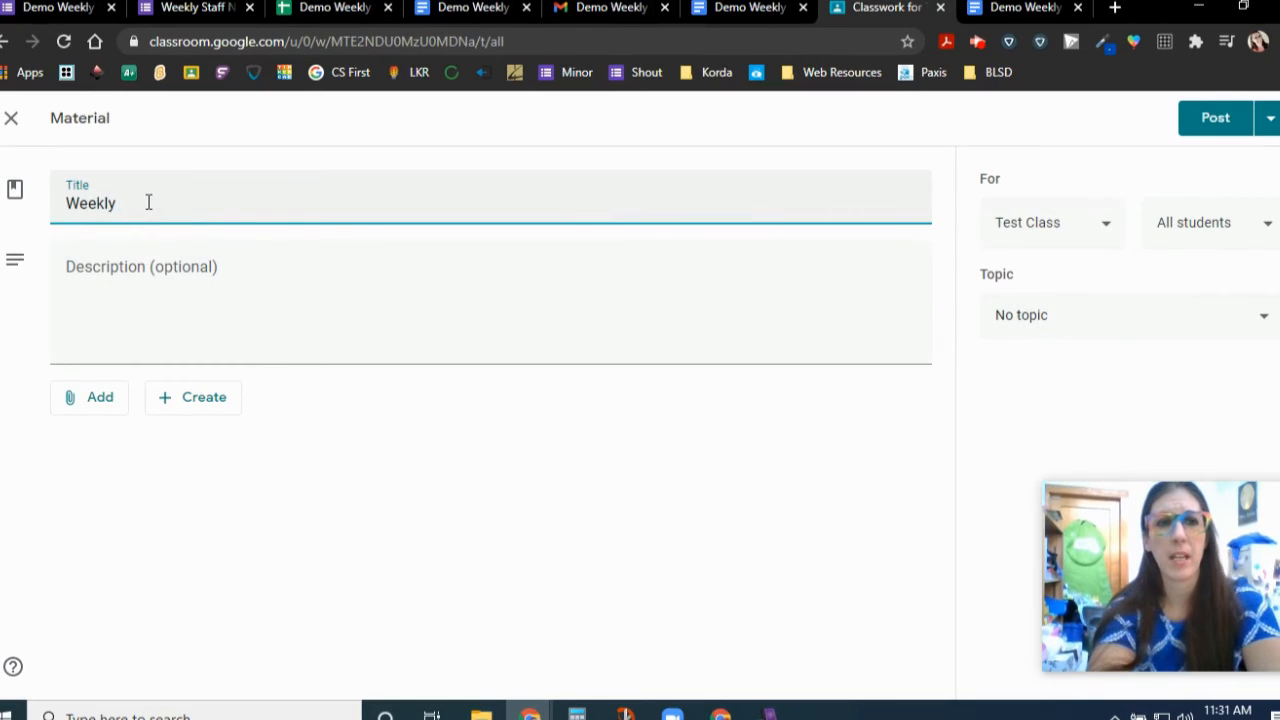
pyautogui.write(' Newsletter ')
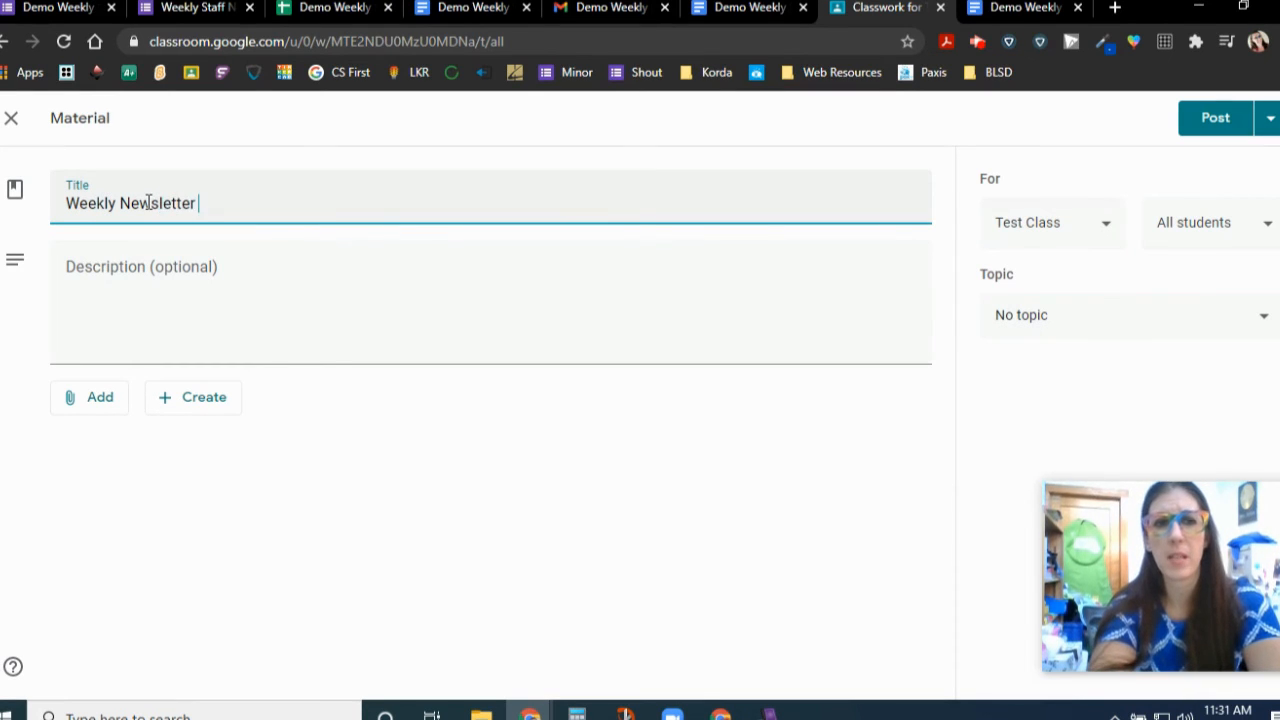
pyautogui.write('2/1-2/5')
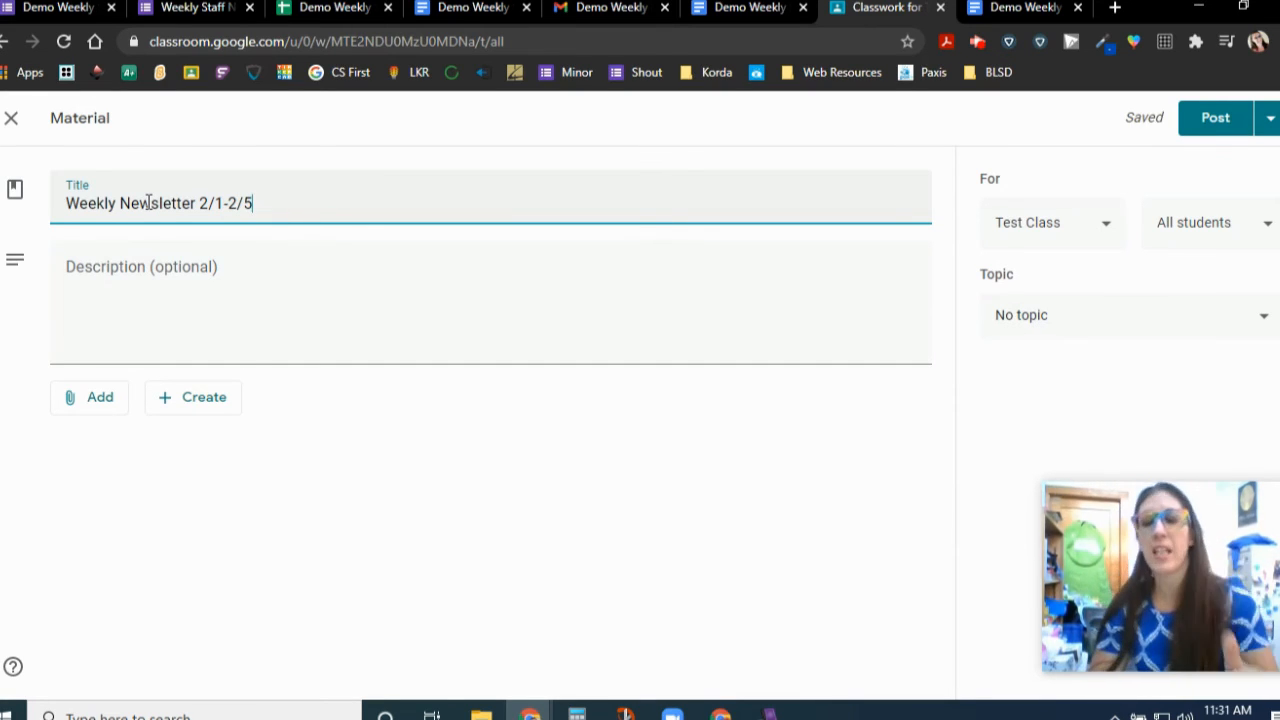
# - Attach the Demo Weekly Staff Newsletter - 2/1/2021-2/5/2021 doc from Google Drive
pyautogui.click(97, 402)
pyautogui.click(112, 448)
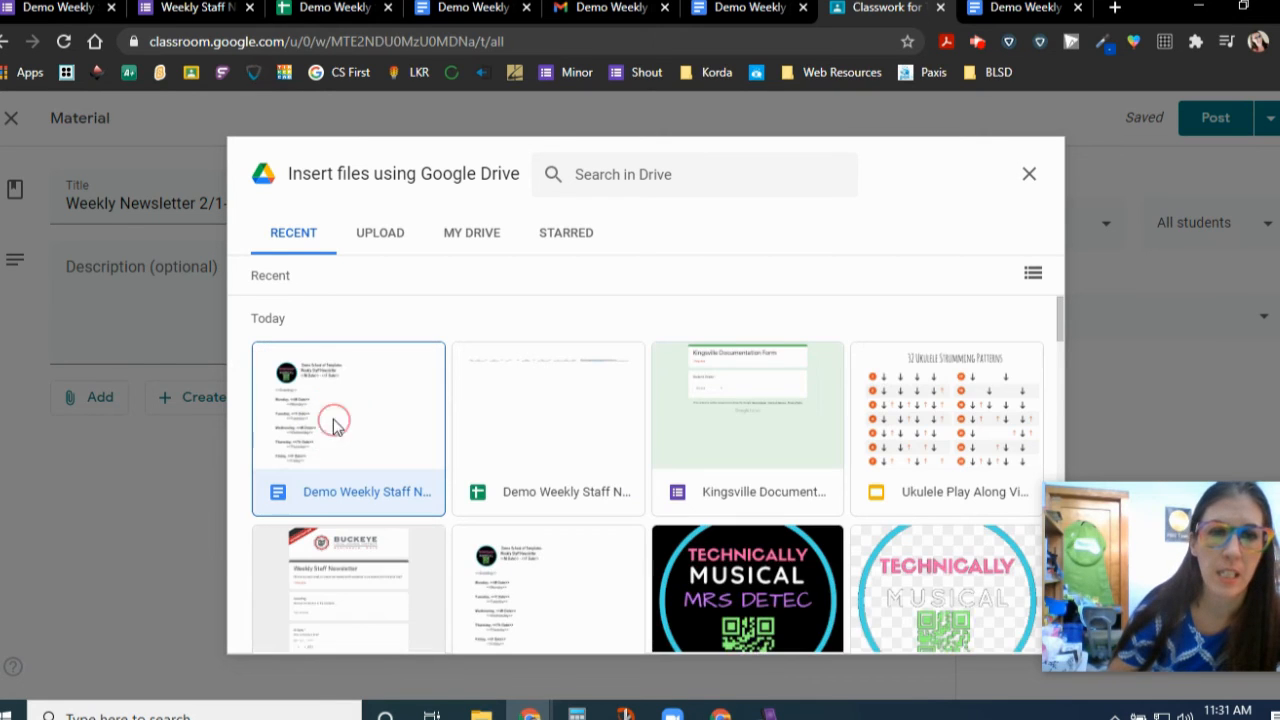
pyautogui.click(333, 418)
pyautogui.click(1018, 632)
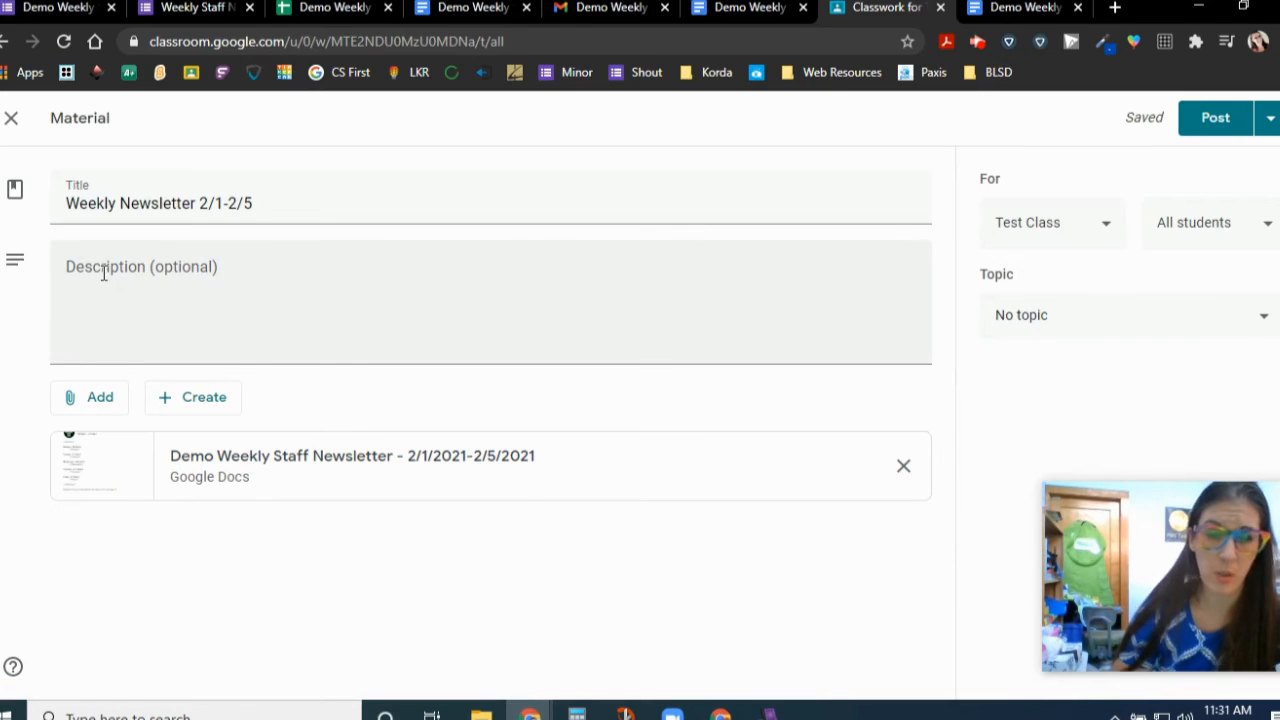
# - File the material under a new topic '📰 Weekly Newsletters', with the rolled-up newspaper emoji first
pyautogui.click(1043, 320)
pyautogui.click(1050, 370)
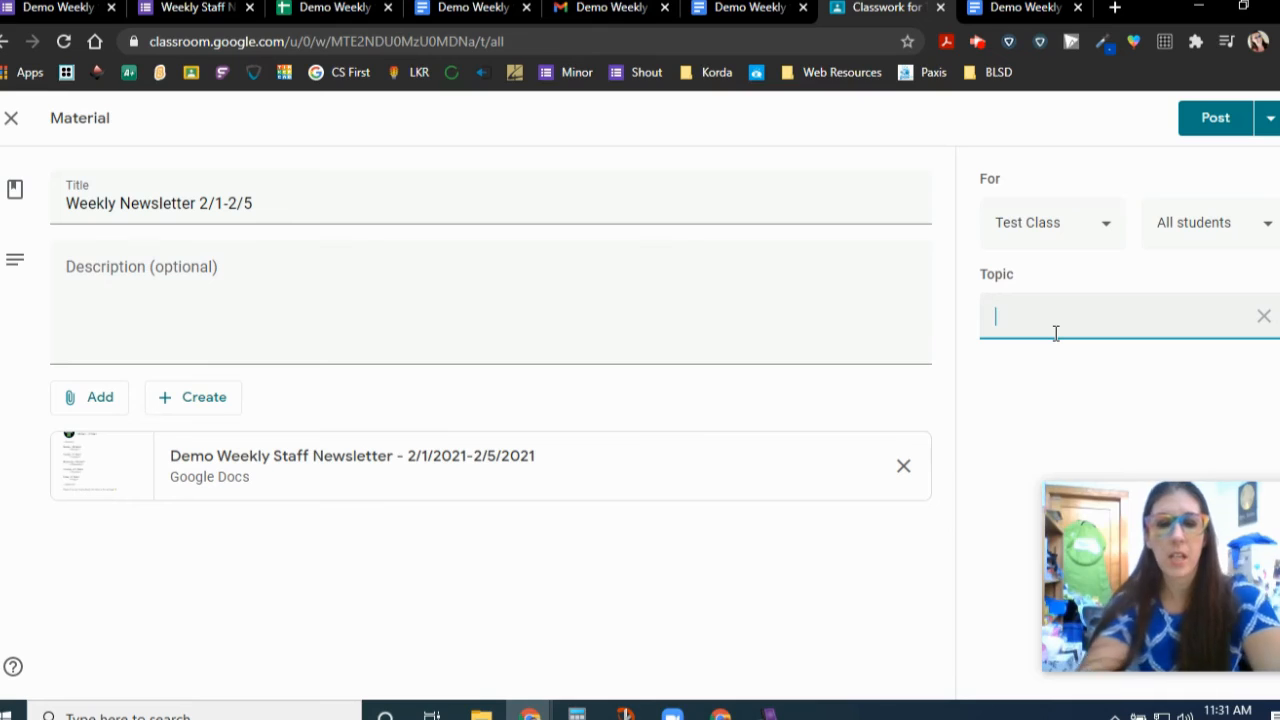
pyautogui.write('Weekly Ne')
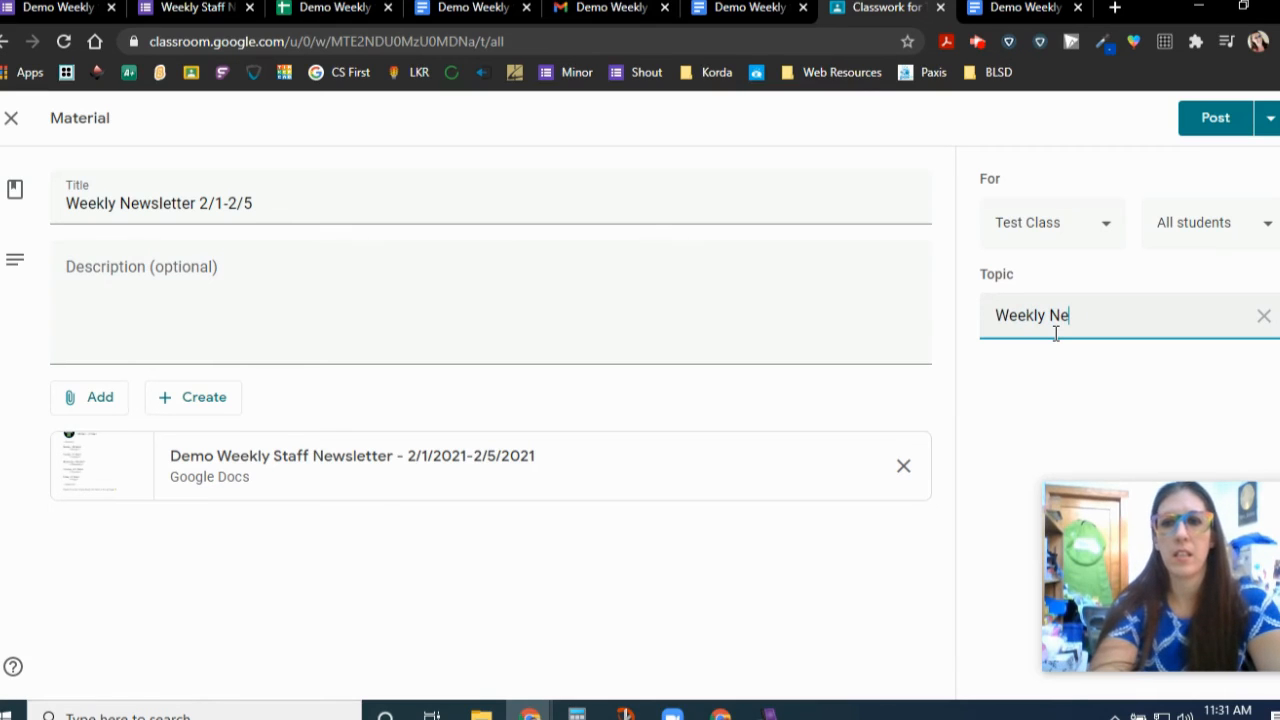
pyautogui.write('wsletters')
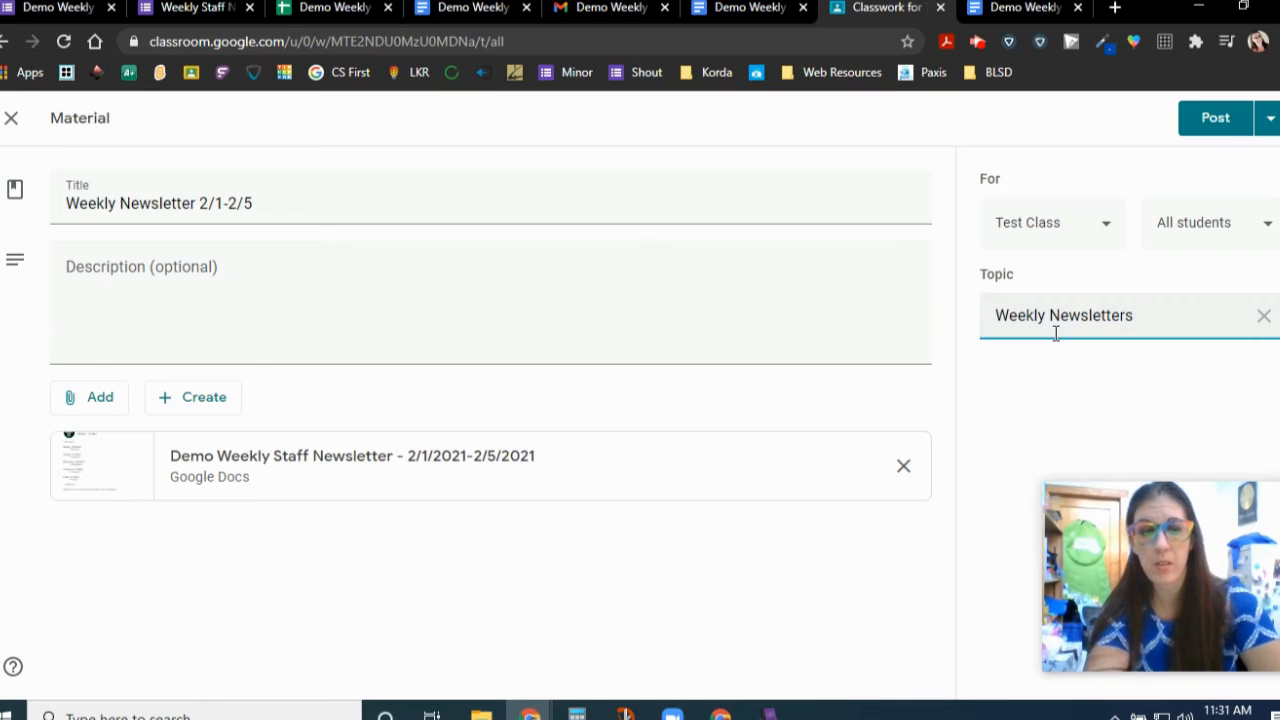
pyautogui.press('super+period')
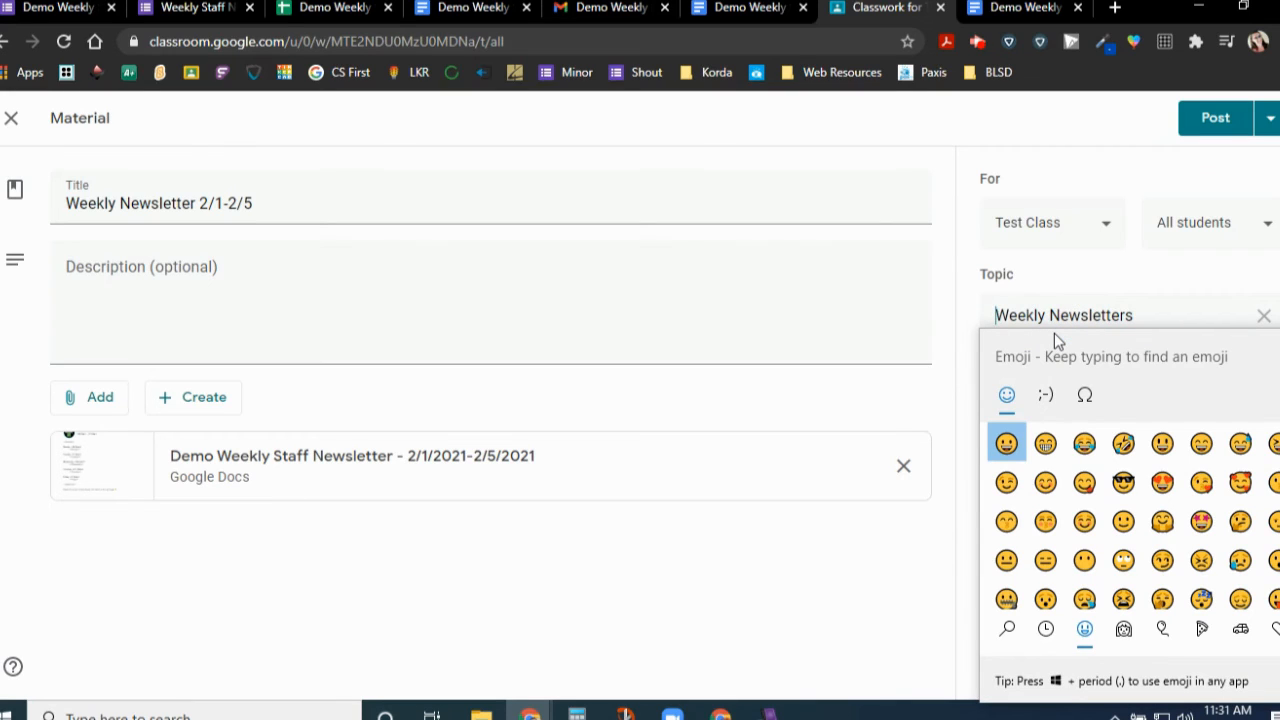
pyautogui.write('news')
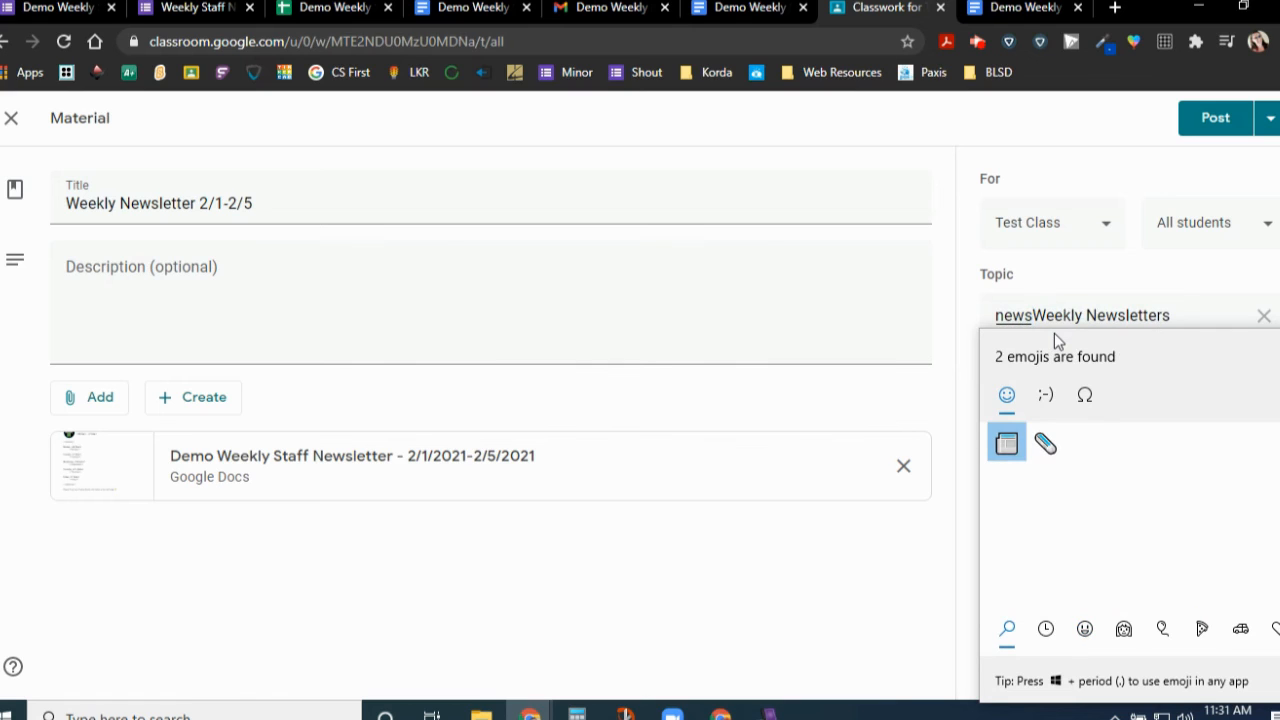
pyautogui.click(1047, 445)
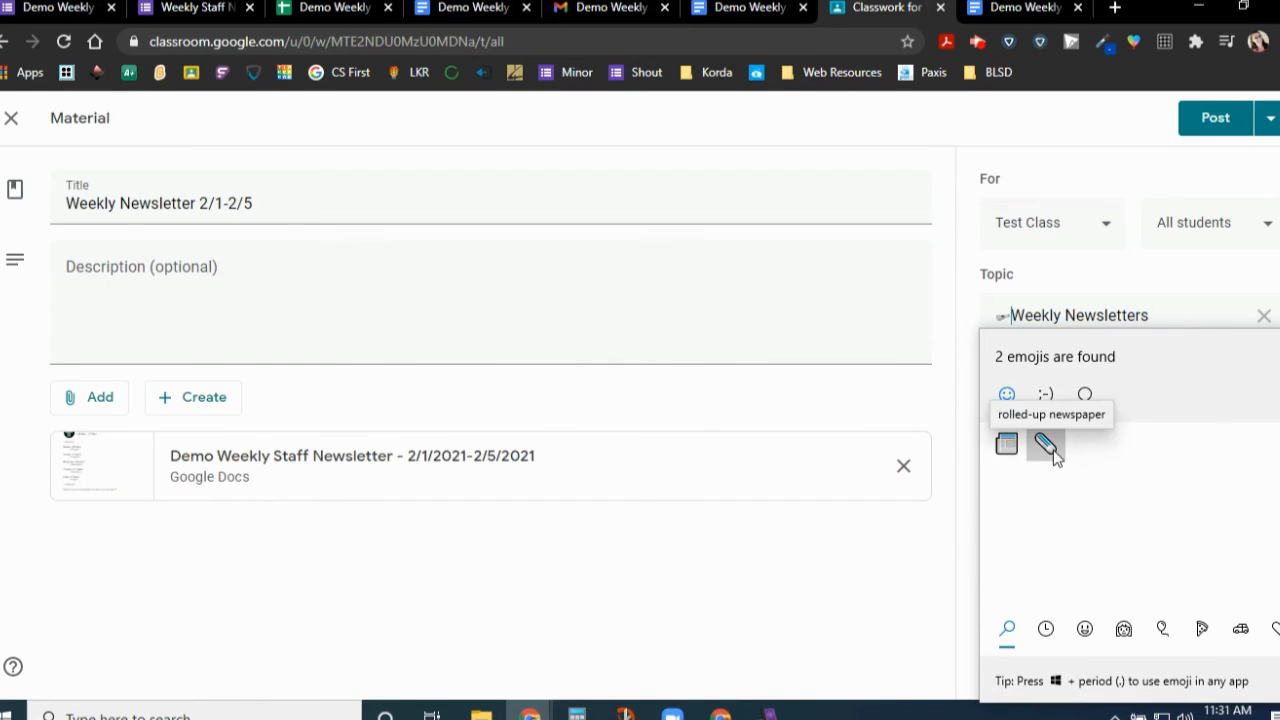
pyautogui.click(1164, 312)
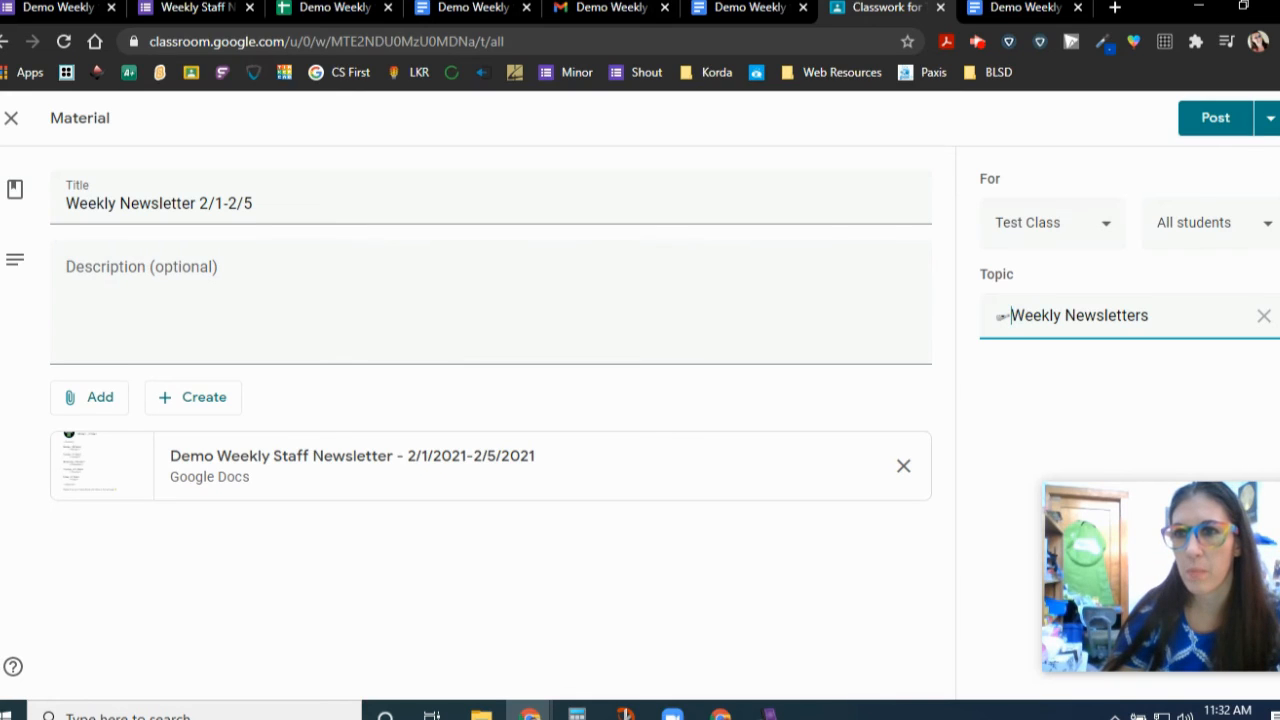
pyautogui.click(1272, 128)
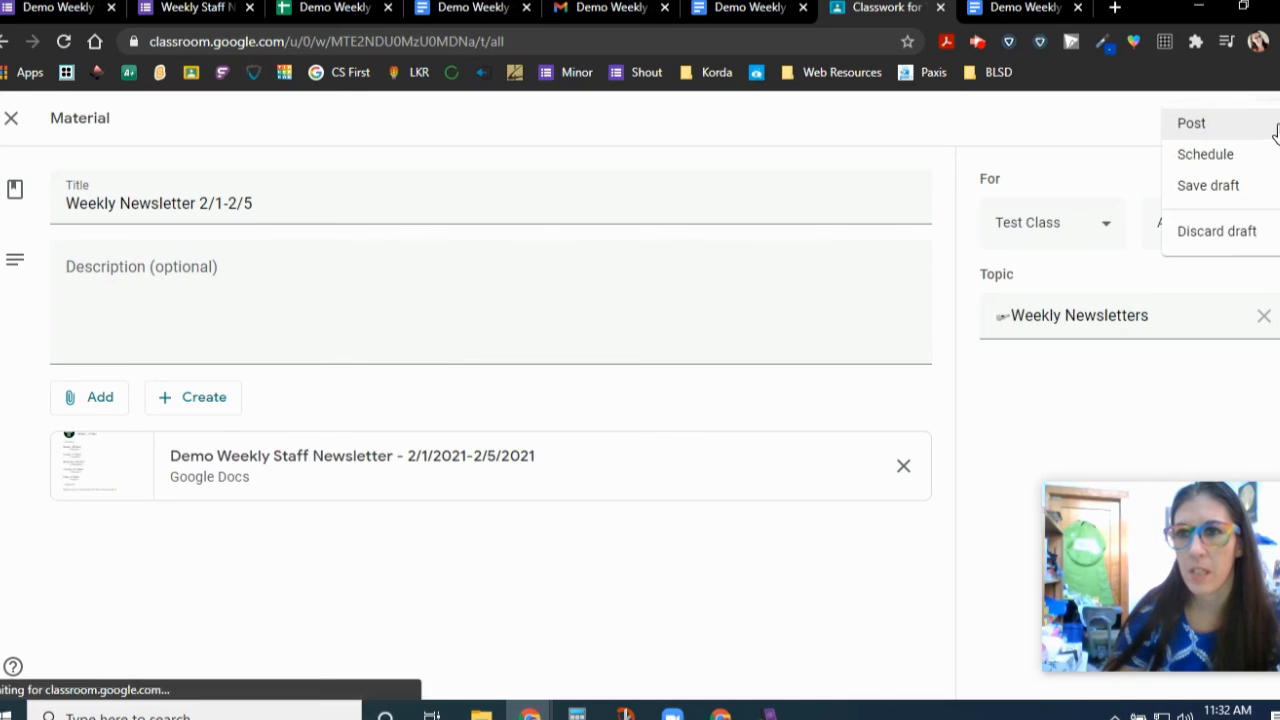
# - Schedule the Weekly Newsletter 2/1-2/5 material to post Jan 29, 2021 at 2:00 PM
pyautogui.click(1205, 155)
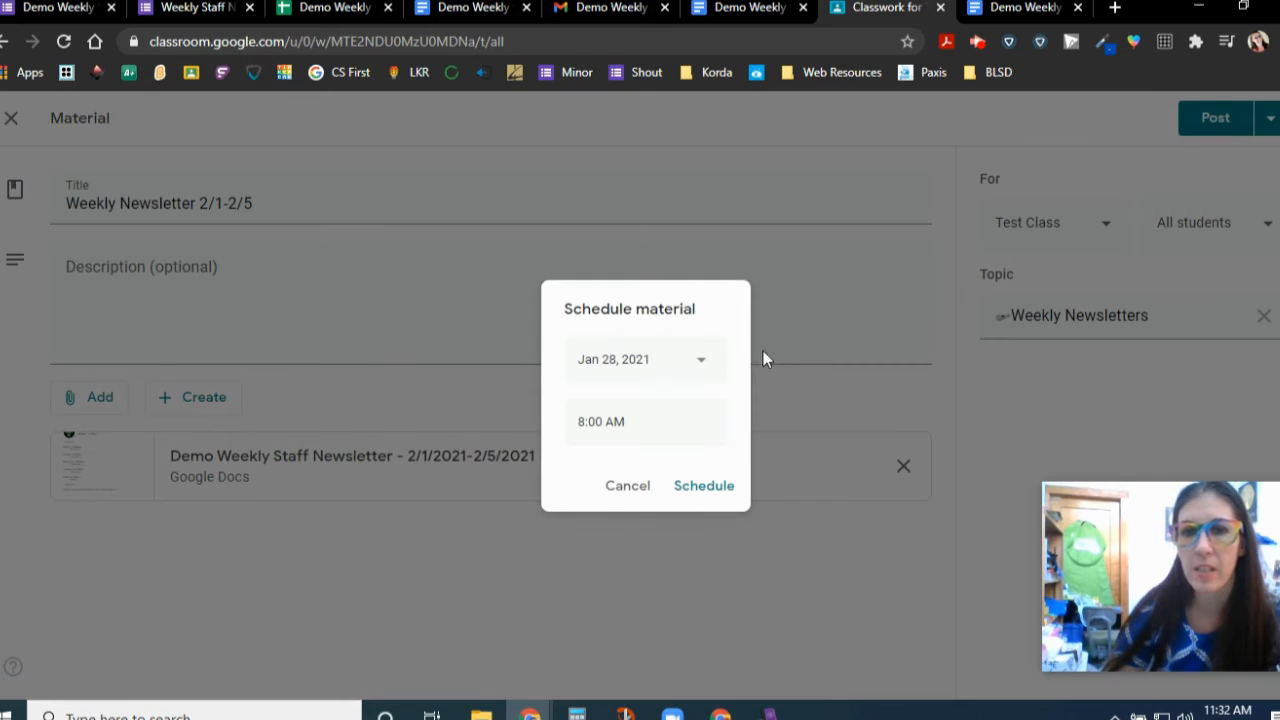
pyautogui.click(701, 363)
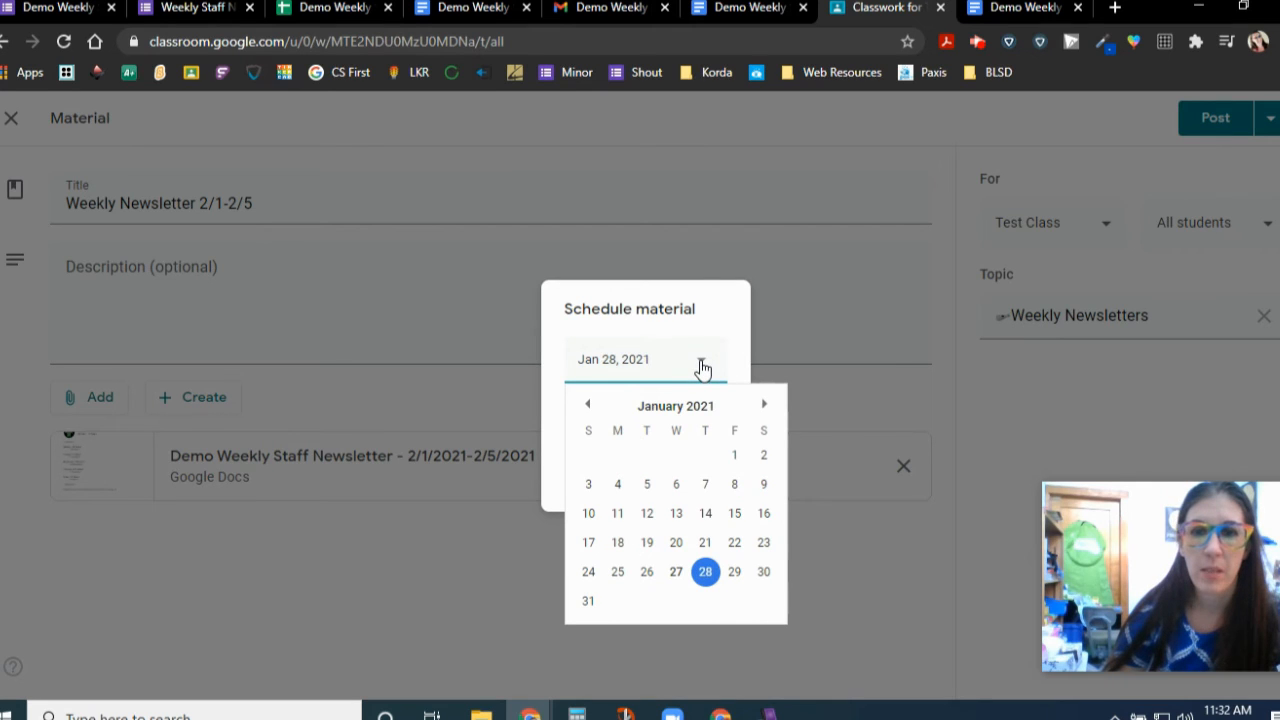
pyautogui.click(735, 573)
pyautogui.click(581, 426)
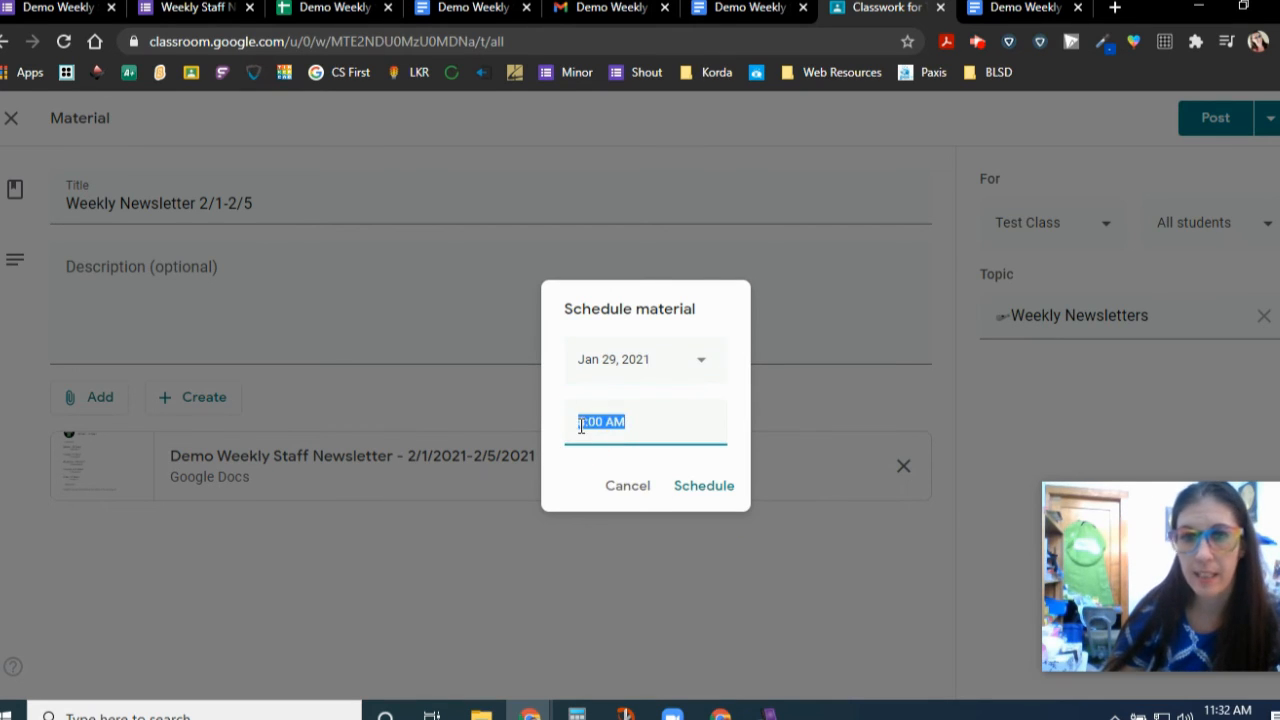
pyautogui.write('2:0')
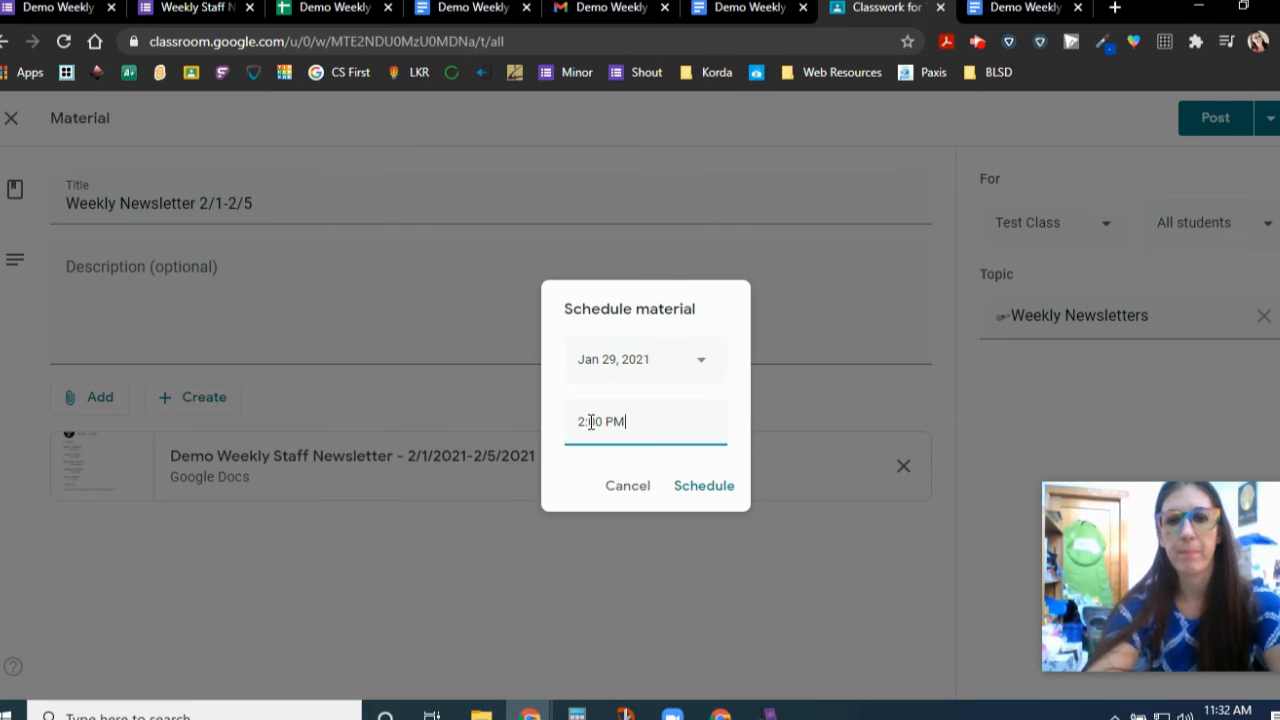
pyautogui.click(712, 489)
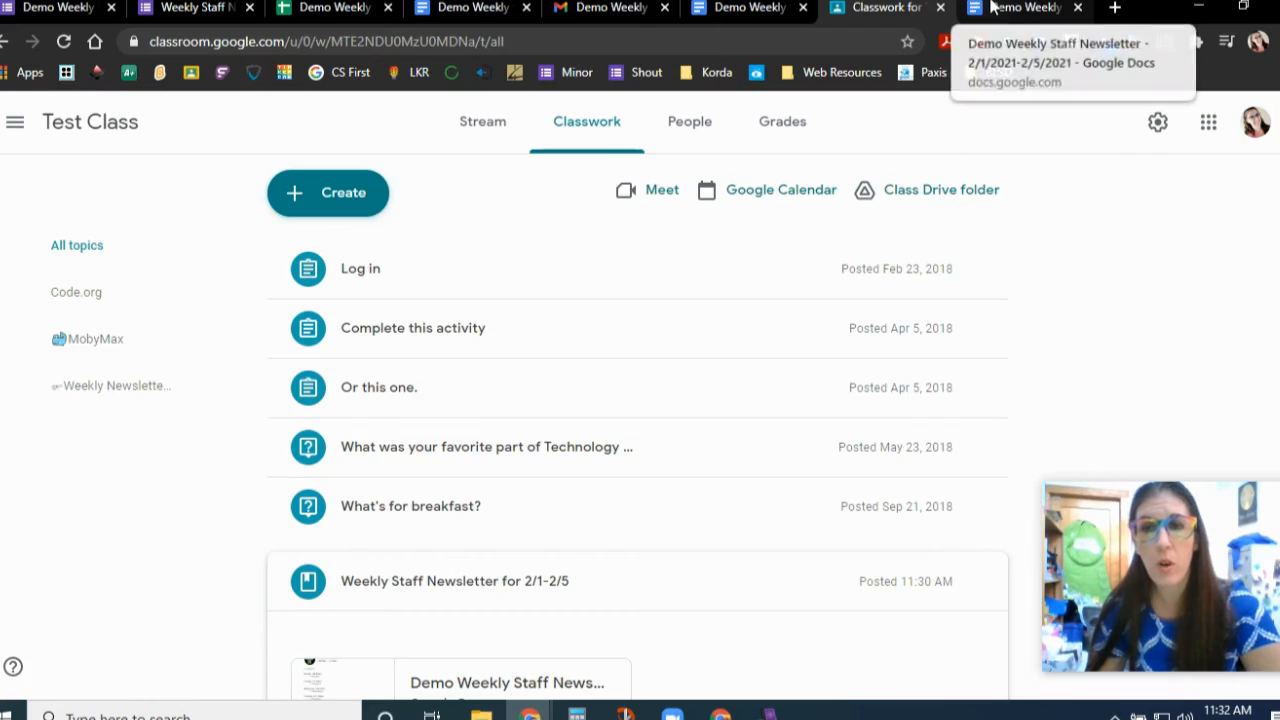
pyautogui.click(993, 7)
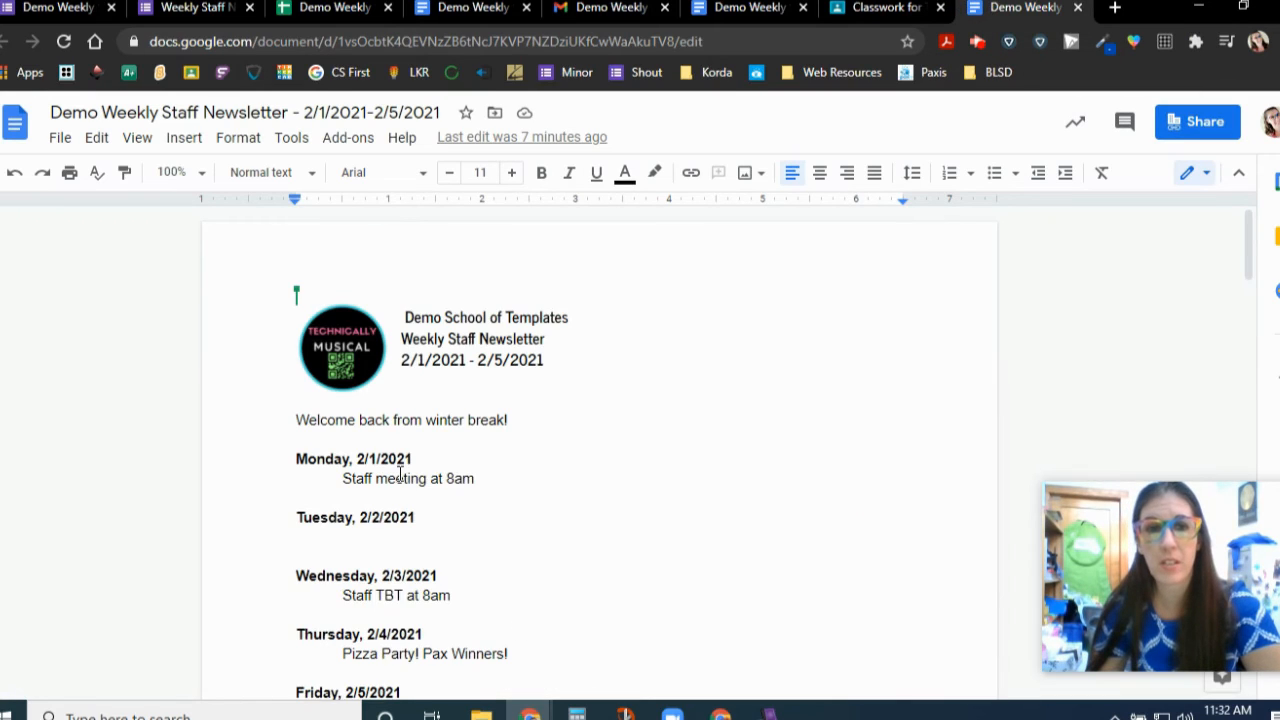
pyautogui.scroll(-4, 400, 475)
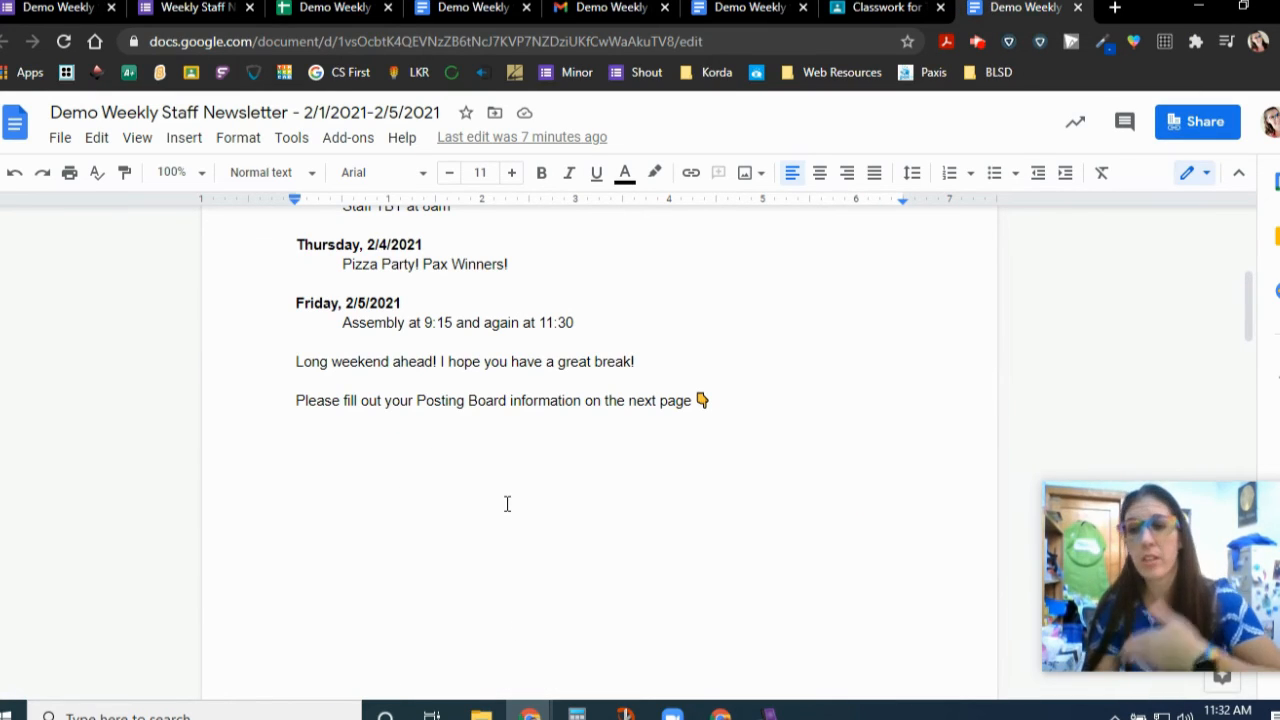
pyautogui.scroll(4, 511, 493)
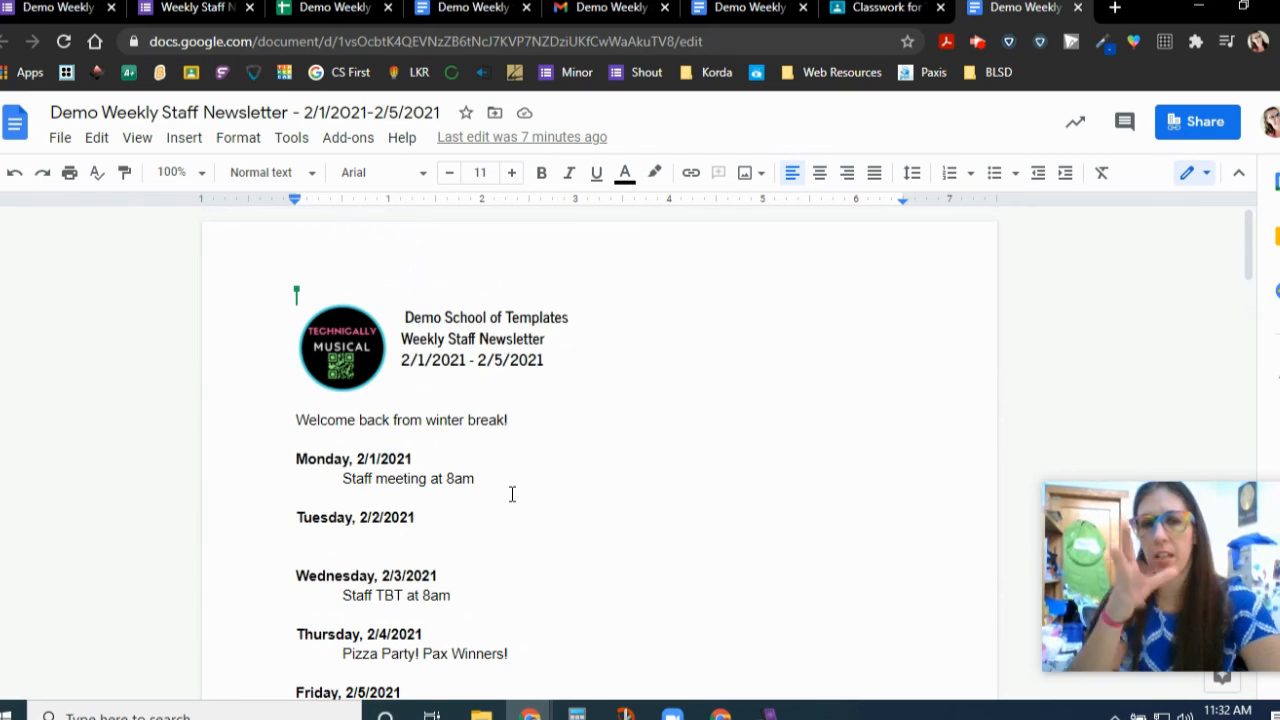
pyautogui.click(875, 9)
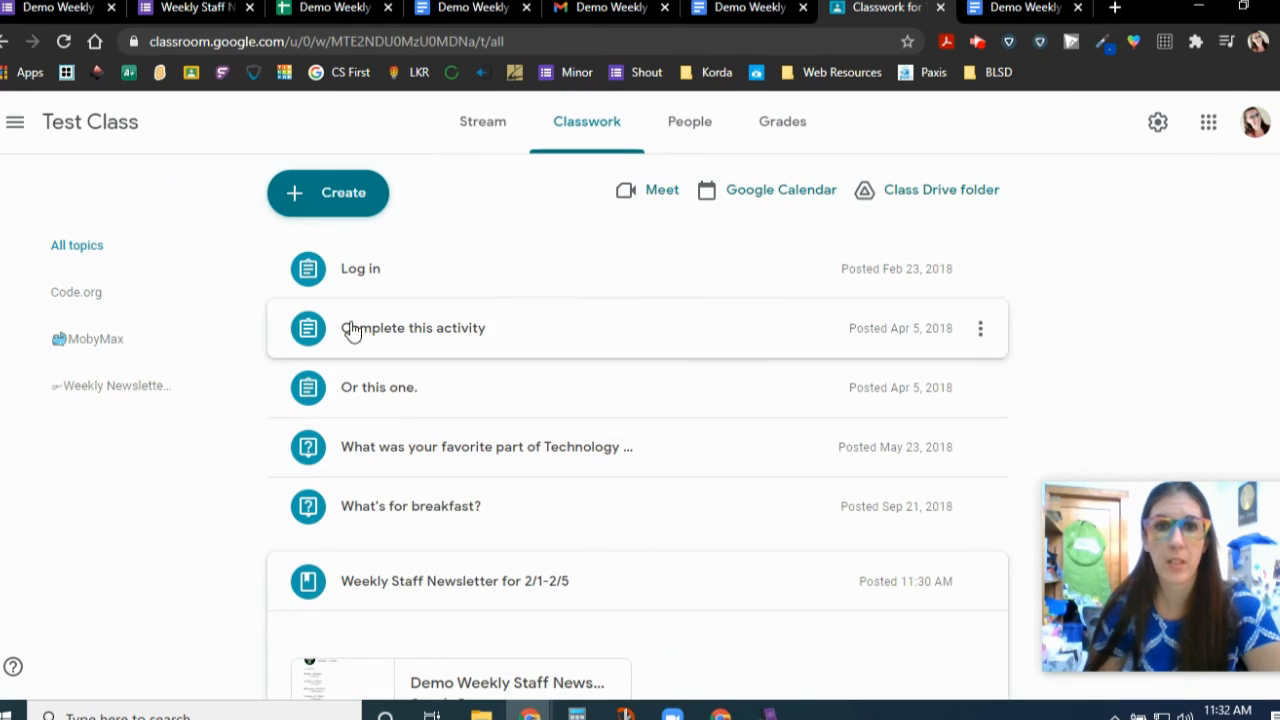
pyautogui.scroll(-1, 393, 405)
pyautogui.scroll(-3, 391, 400)
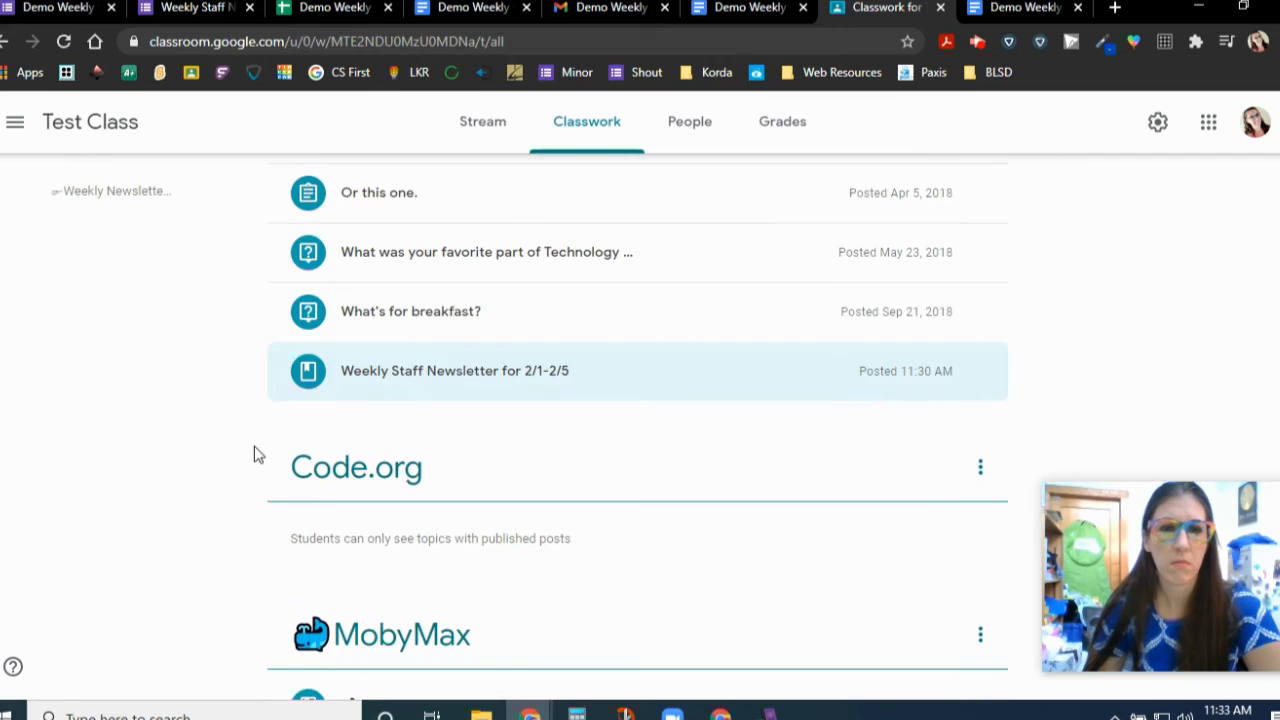
pyautogui.scroll(2, 254, 446)
pyautogui.scroll(-4, 254, 446)
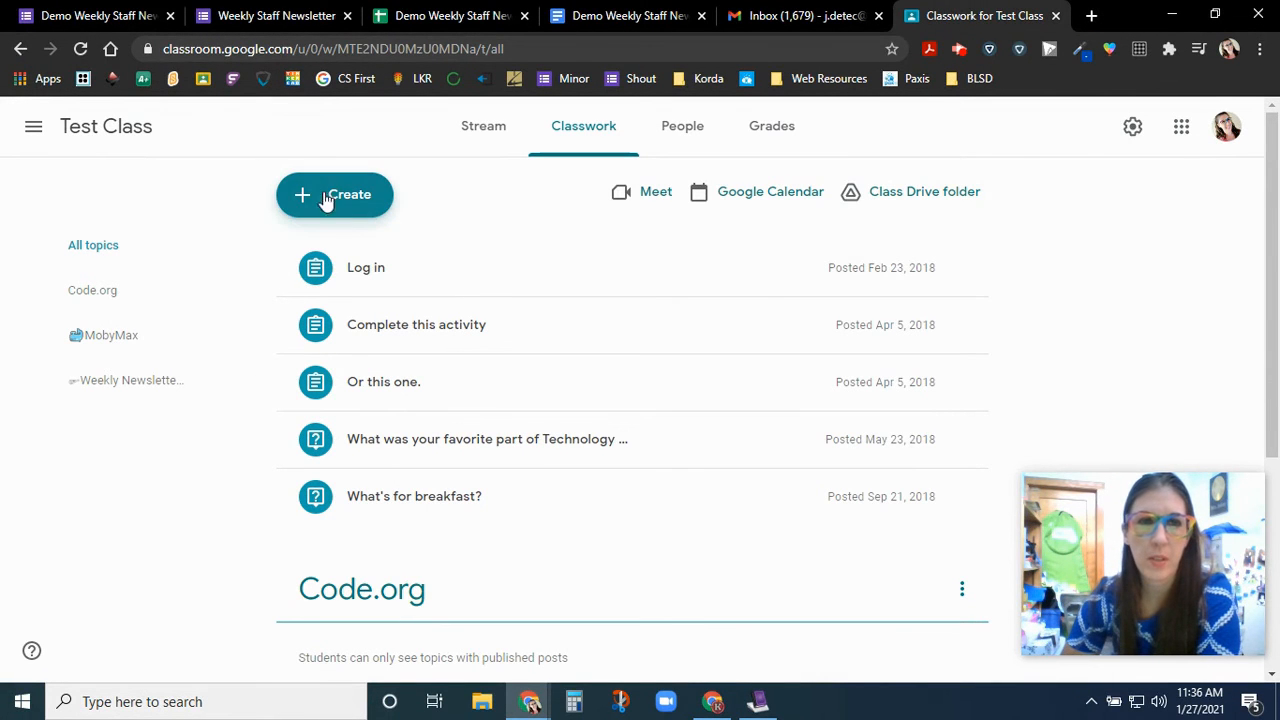
# - Return to the live Weekly Staff Newsletter form and start a blank new response
pyautogui.click(75, 8)
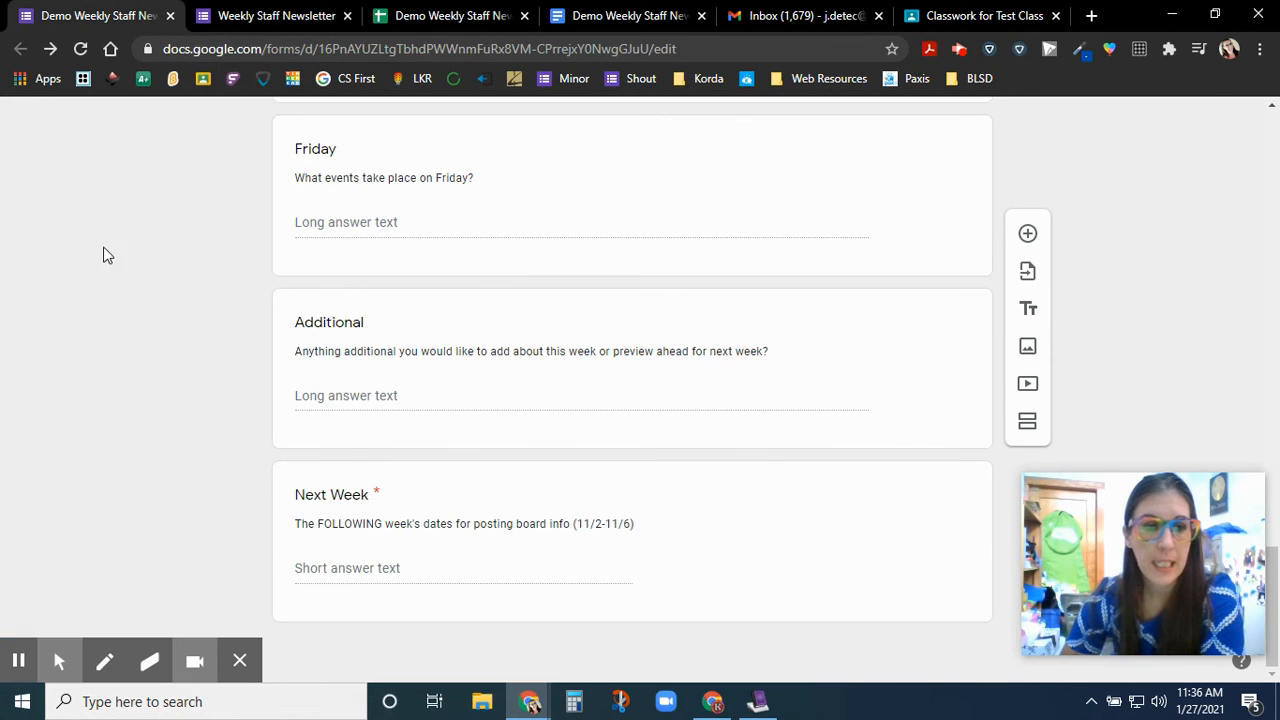
pyautogui.click(240, 660)
pyautogui.scroll(10, 234, 400)
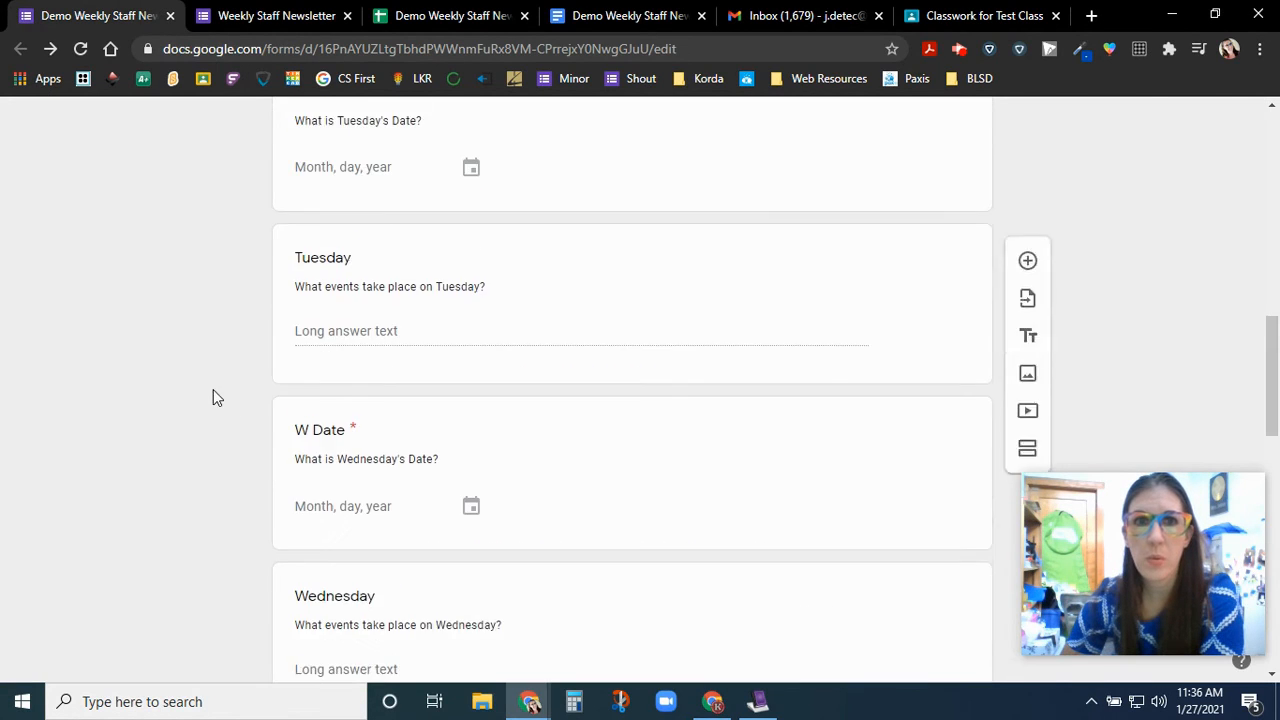
pyautogui.scroll(10, 213, 389)
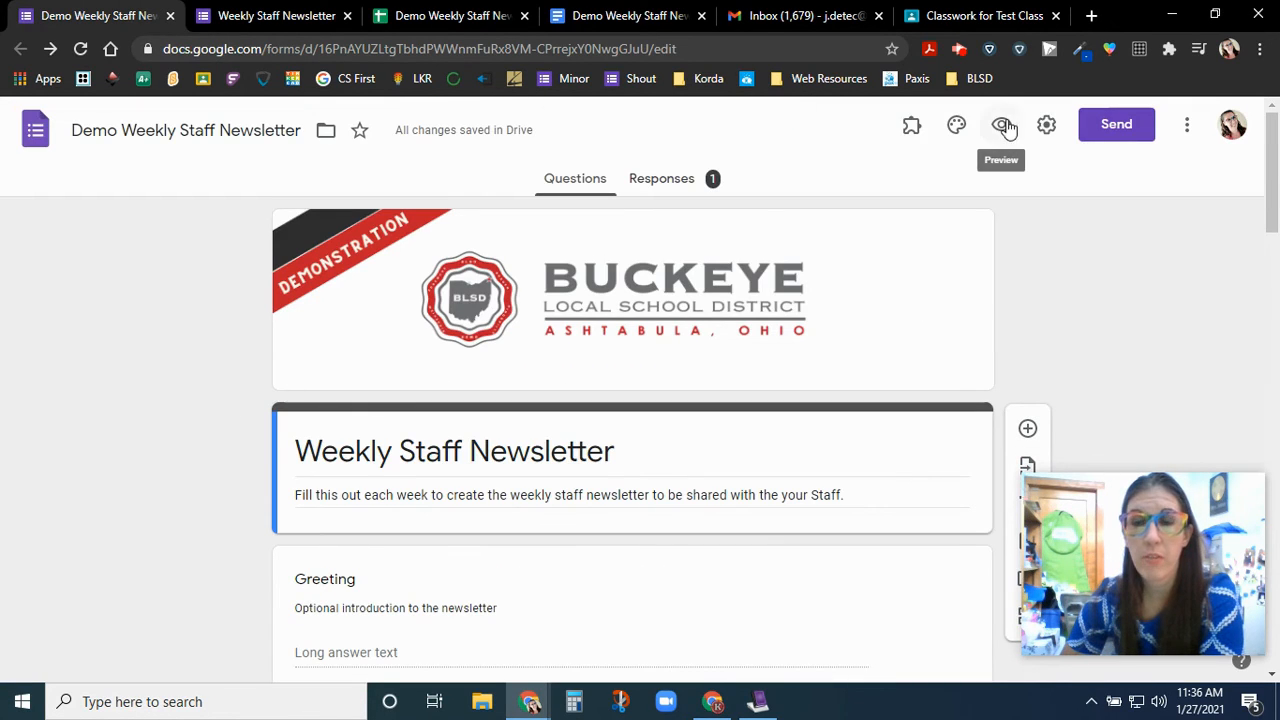
pyautogui.click(245, 10)
pyautogui.click(440, 410)
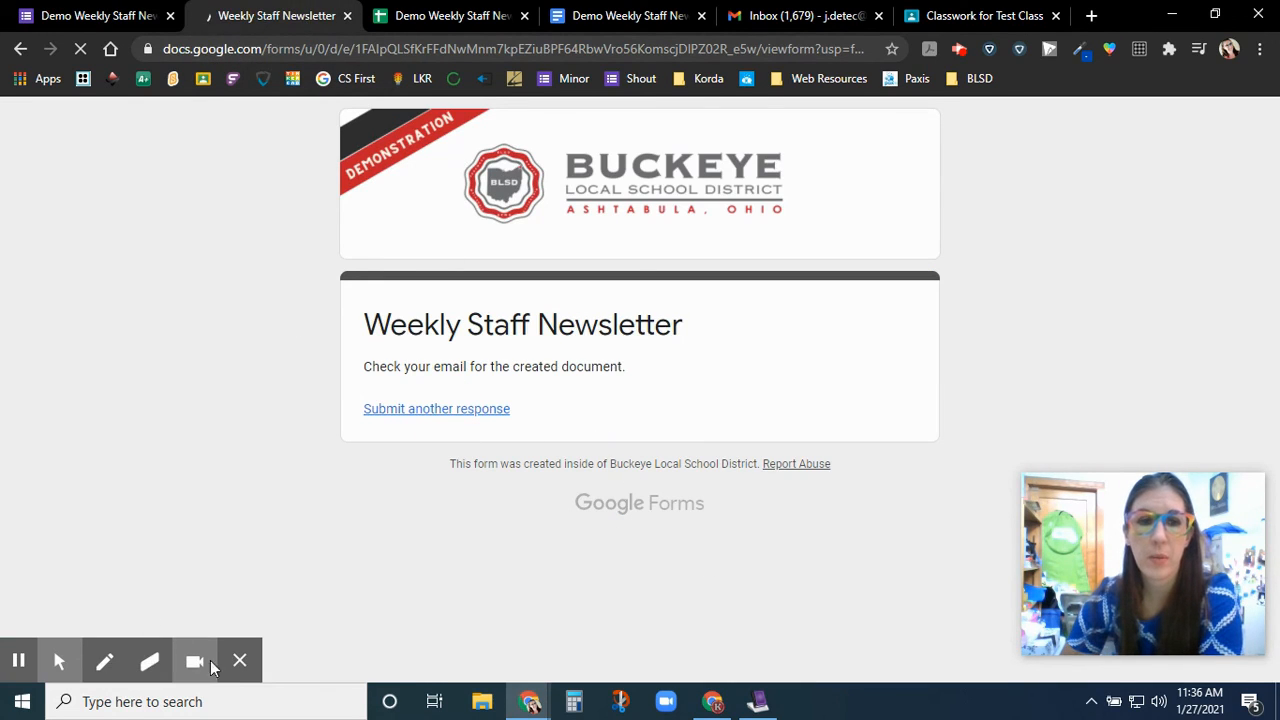
pyautogui.click(240, 662)
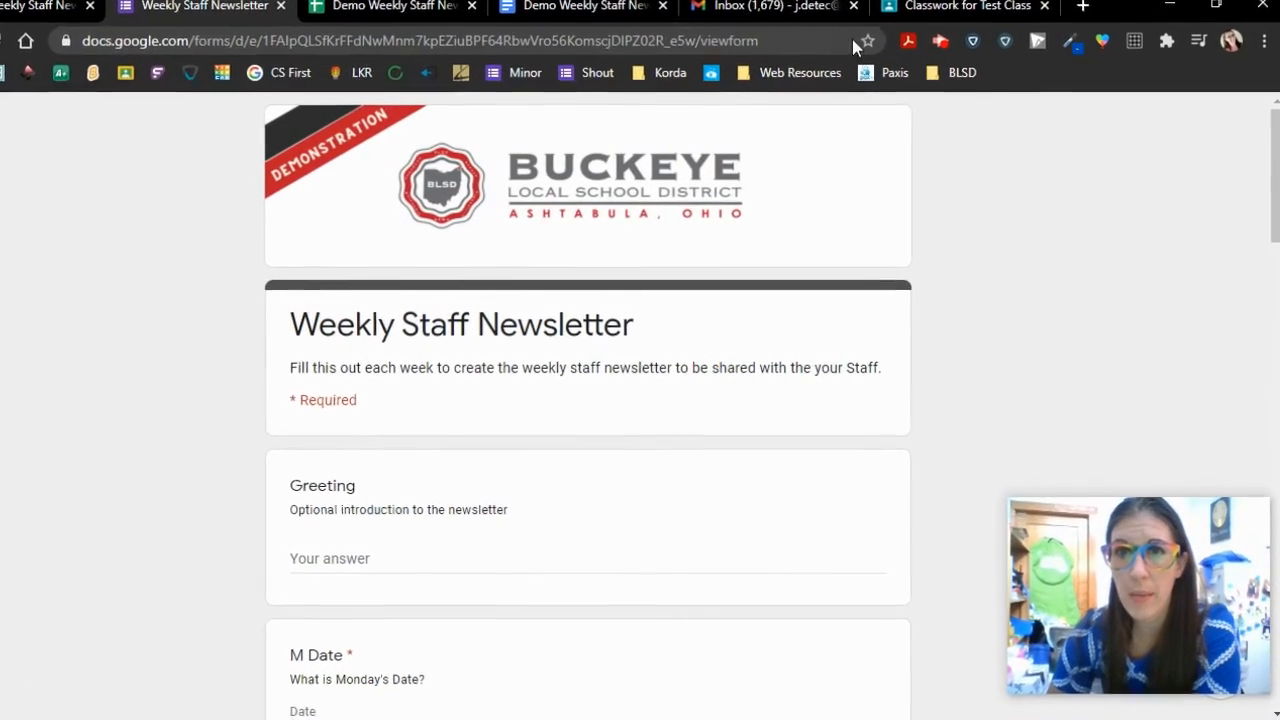
# - Bookmark the Weekly Staff Newsletter form in the BLSD folder and confirm it appears there
pyautogui.click(852, 34)
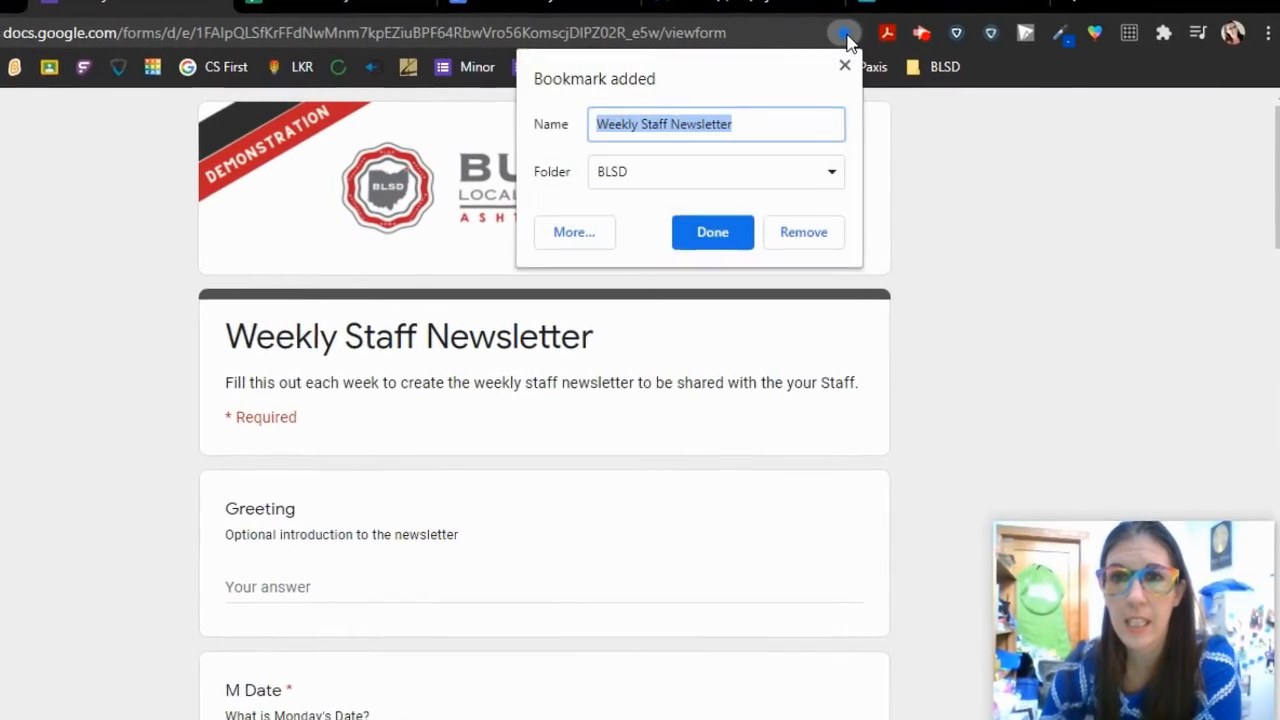
pyautogui.click(800, 178)
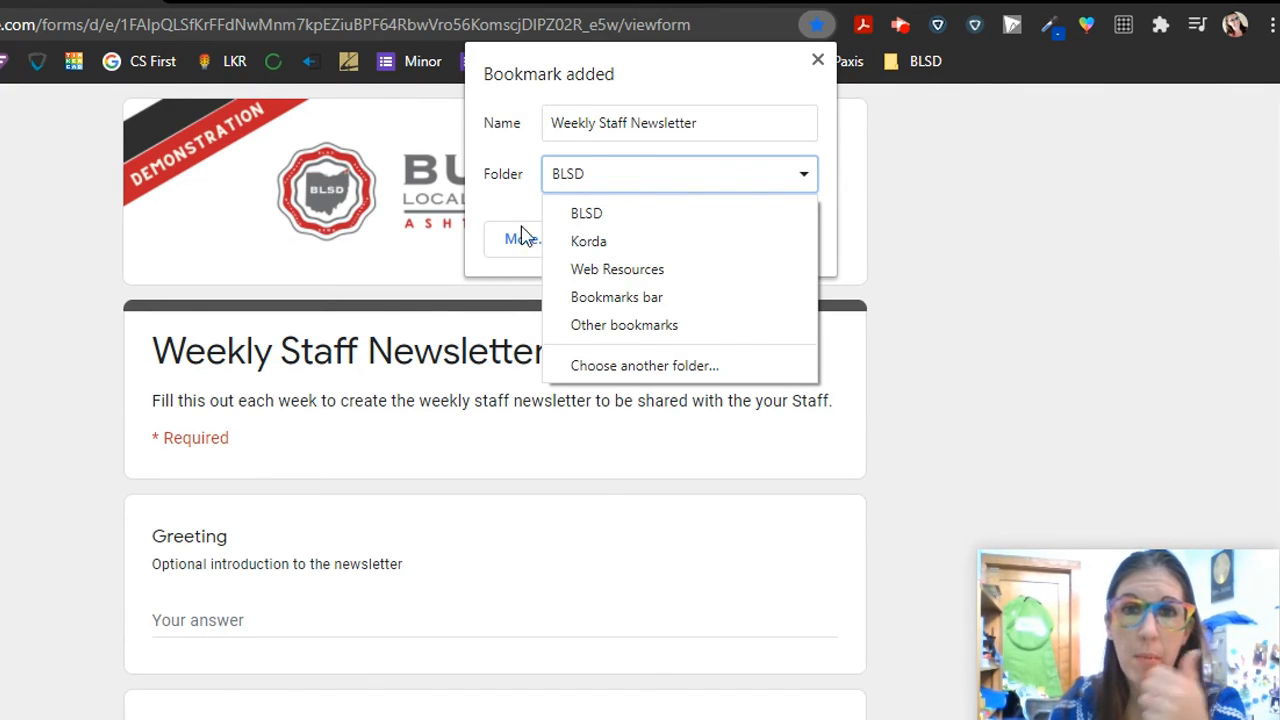
pyautogui.click(608, 216)
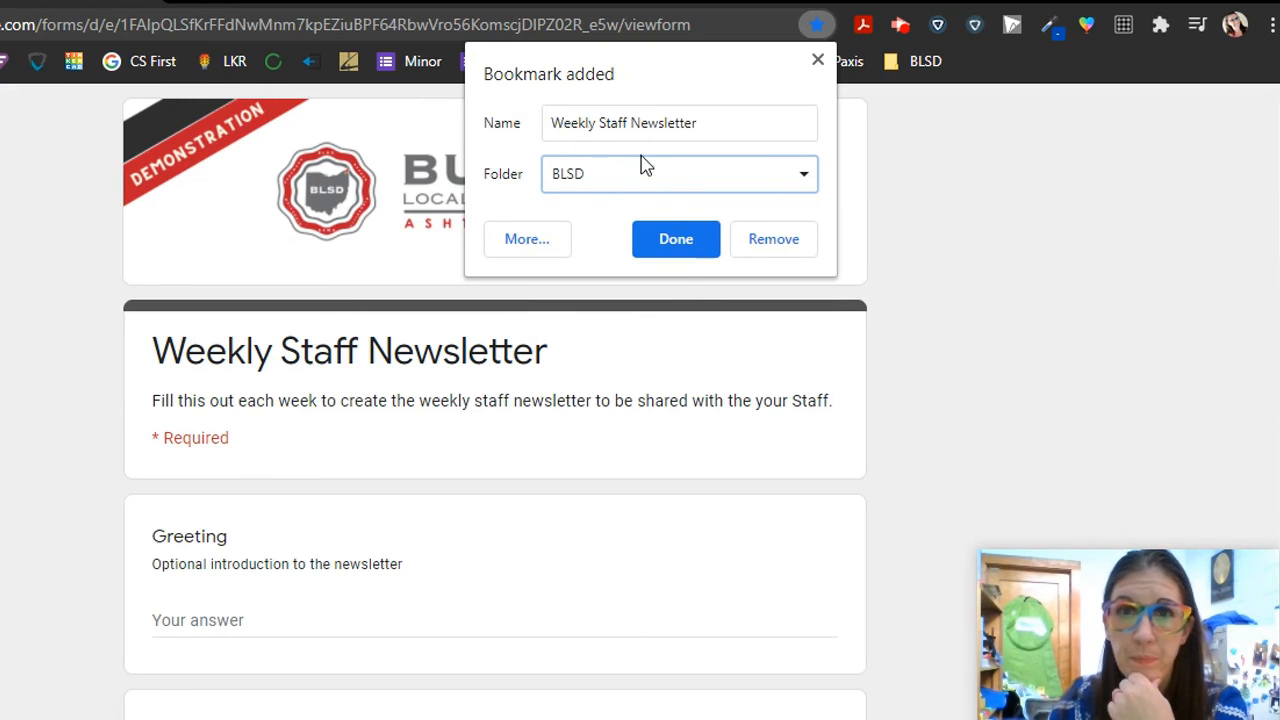
pyautogui.click(673, 243)
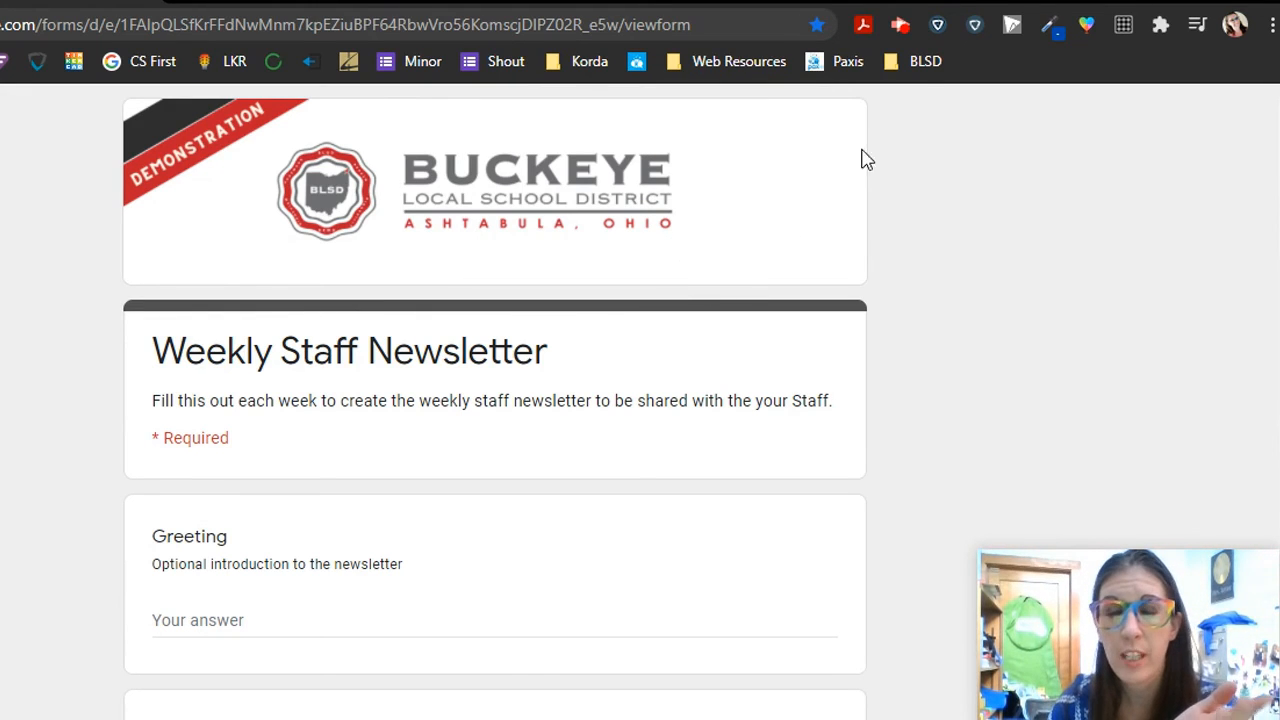
pyautogui.click(934, 64)
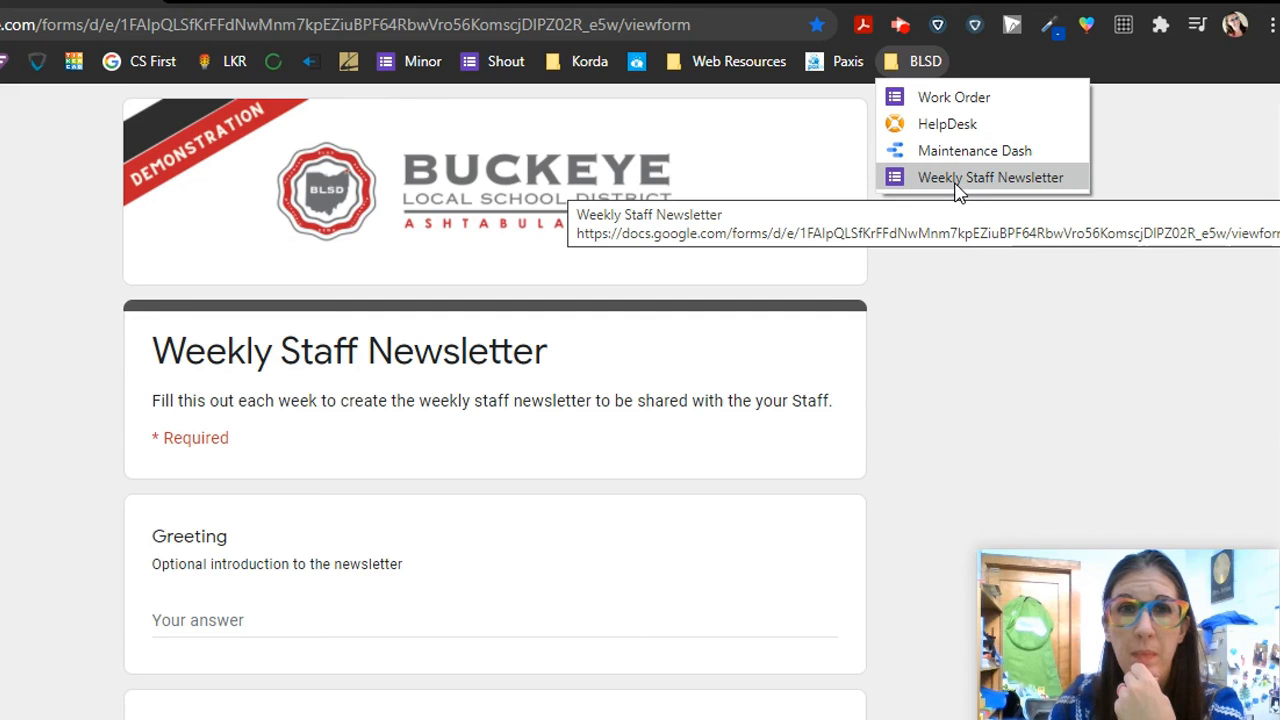
pyautogui.click(967, 284)
# - Close the response spreadsheet and merged newsletter document tabs
pyautogui.click(290, 2)
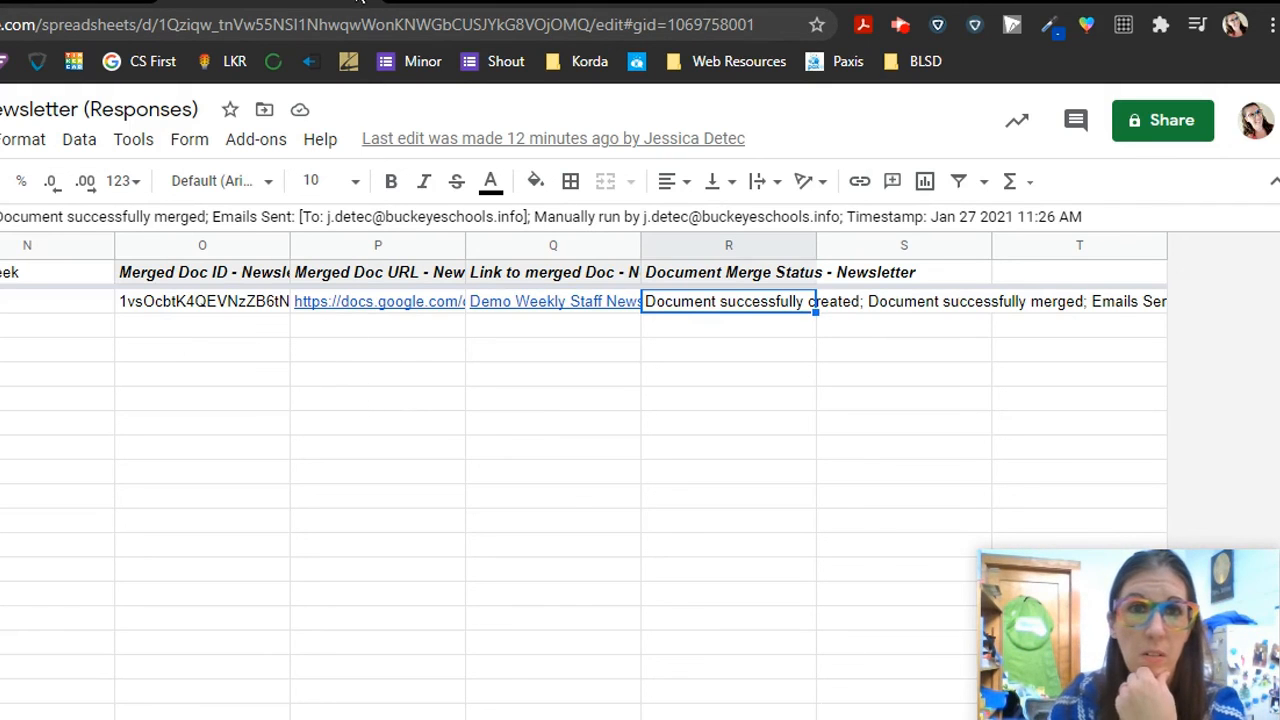
pyautogui.click(358, 1)
pyautogui.click(358, 1)
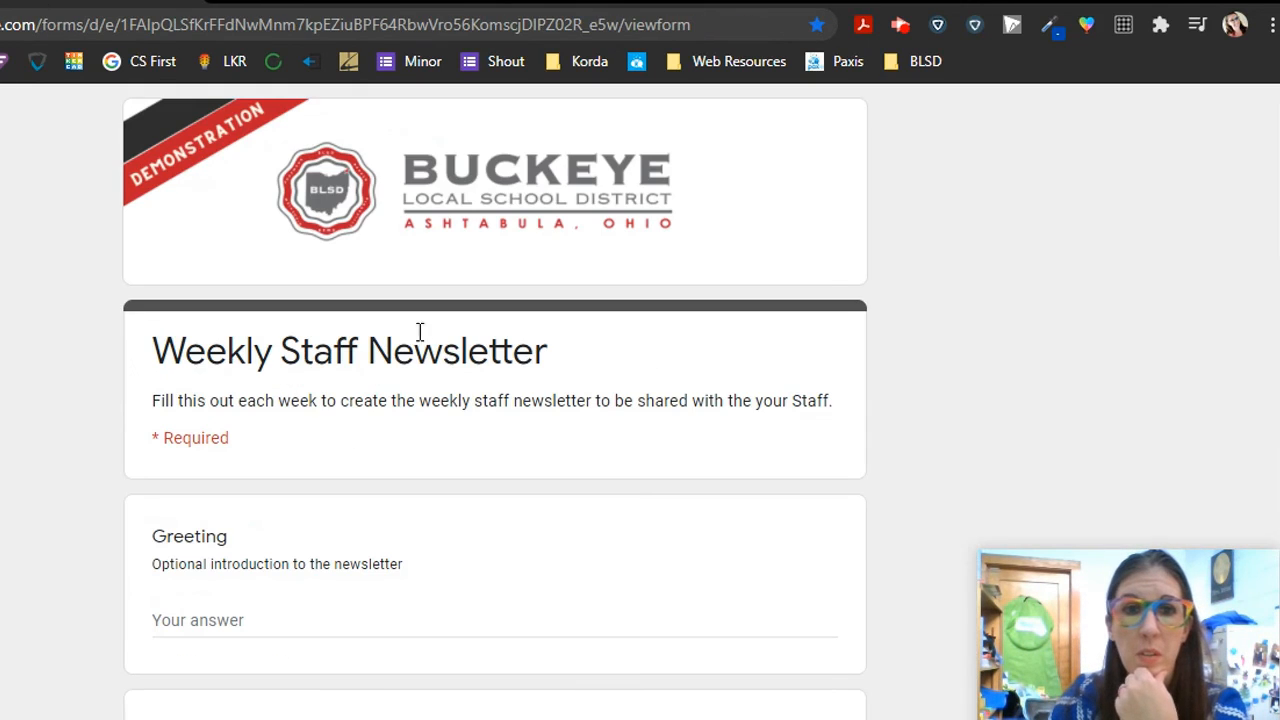
# - Enter greeting 'Welcome back! Happy New Year!', Monday 'Pizza party!', Tuesday 01/26/2021 'Donuts in the lounge'
pyautogui.click(220, 617)
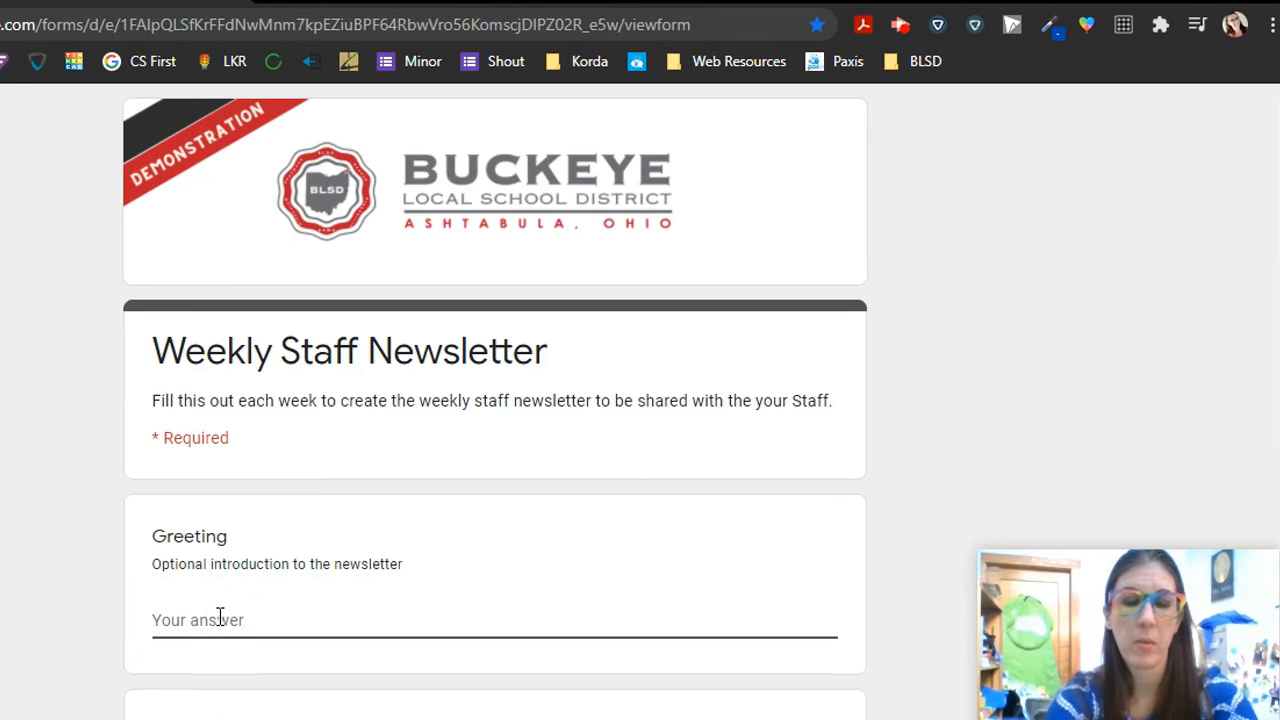
pyautogui.write('Welcome back! Happy New Year!')
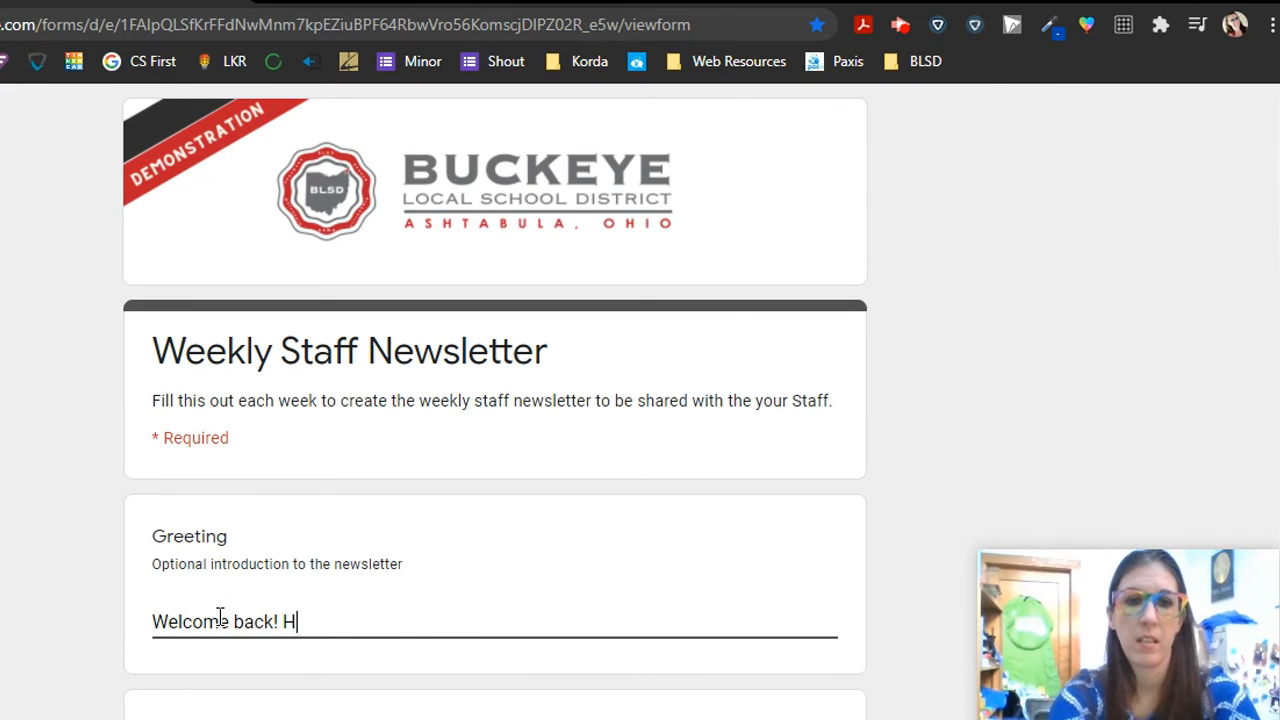
pyautogui.click(289, 253)
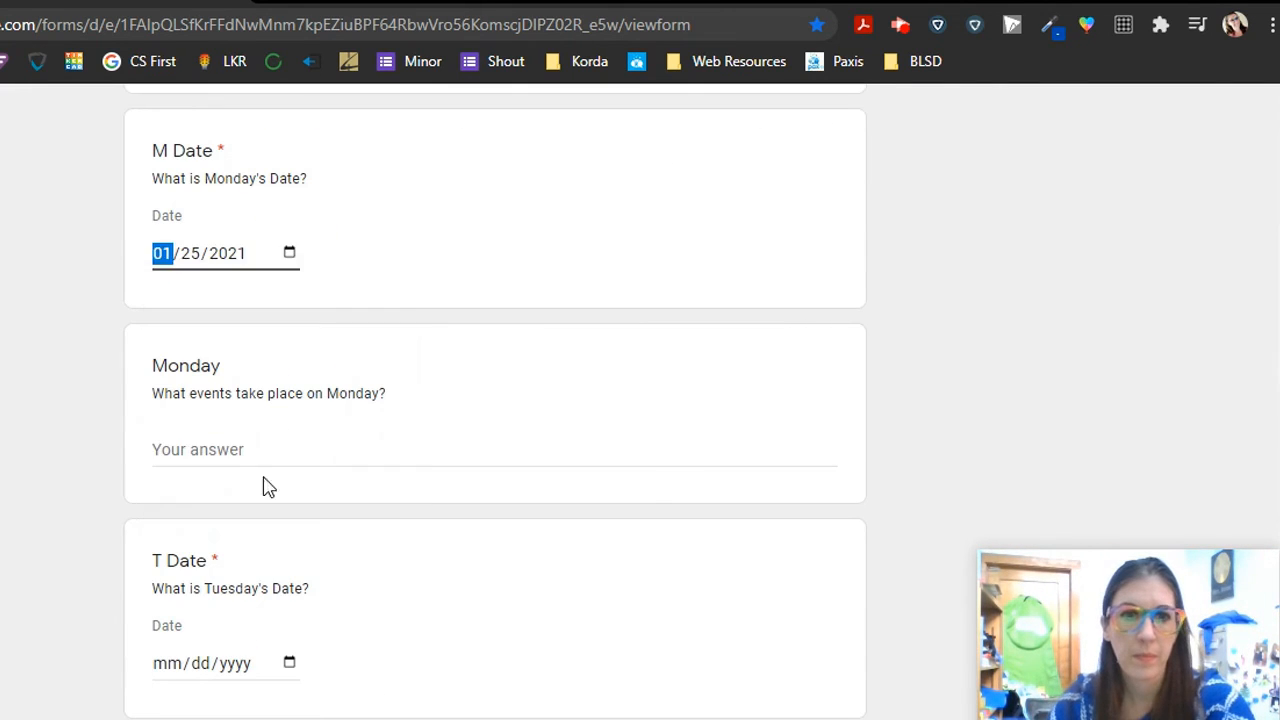
pyautogui.click(266, 456)
pyautogui.write('Pizza party!')
pyautogui.scroll(-3, 266, 456)
pyautogui.click(289, 314)
pyautogui.click(246, 563)
pyautogui.click(225, 518)
pyautogui.write('Donuts in the lounge')
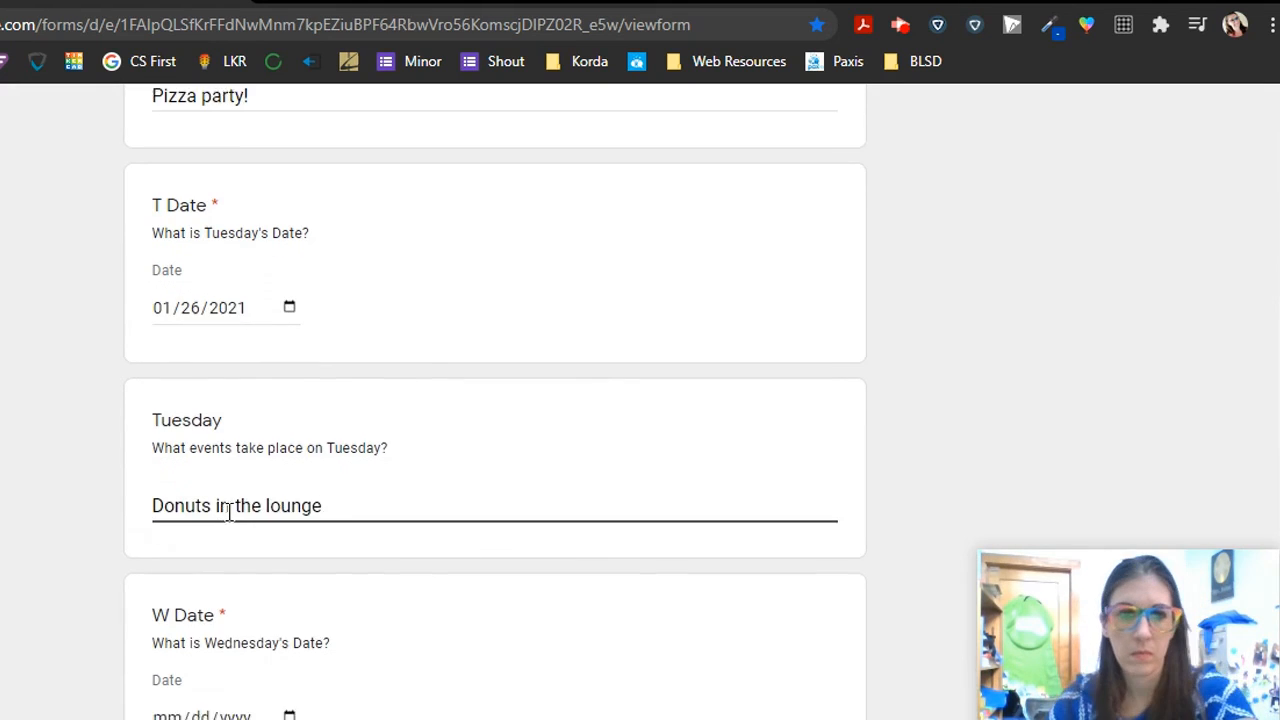
# - Enter Wednesday 01/27/2021 'Fire drill at 2' and Thursday 01/28/2021 'Go home early!'
pyautogui.scroll(-3, 225, 518)
pyautogui.click(289, 491)
pyautogui.click(209, 551)
pyautogui.click(217, 682)
pyautogui.write('Fire drill at 2')
pyautogui.scroll(-5, 293, 455)
pyautogui.click(289, 438)
pyautogui.click(314, 686)
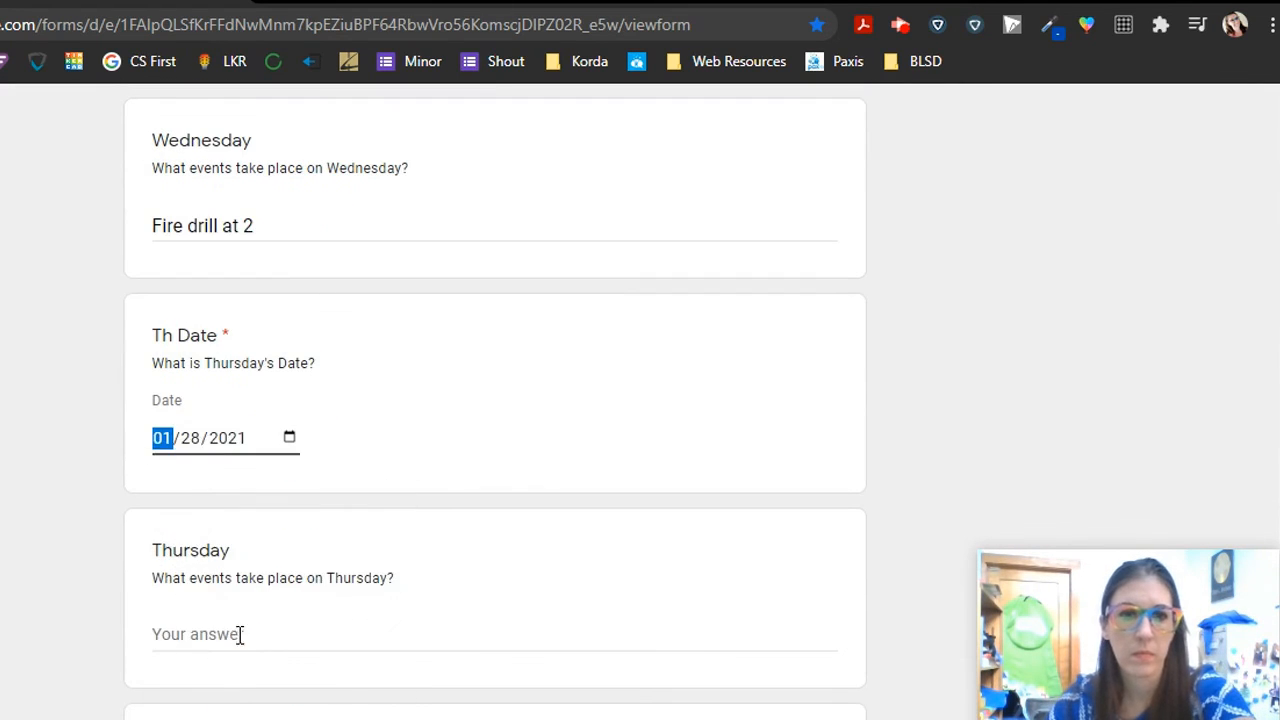
pyautogui.click(240, 634)
pyautogui.scroll(-1, 240, 640)
pyautogui.write('Go home early!')
# - Enter Friday 01/29/2021 'Football friday!' and the Additional notes about wrapping up Map testing
pyautogui.scroll(-3, 240, 640)
pyautogui.click(289, 384)
pyautogui.click(349, 632)
pyautogui.scroll(-2, 225, 556)
pyautogui.click(217, 463)
pyautogui.write('Football friday!')
pyautogui.scroll(-2, 214, 463)
pyautogui.scroll(-2, 214, 463)
pyautogui.click(229, 338)
pyautogui.write("Have a great weekend. Don't forget to wrap up Map testing next week!")
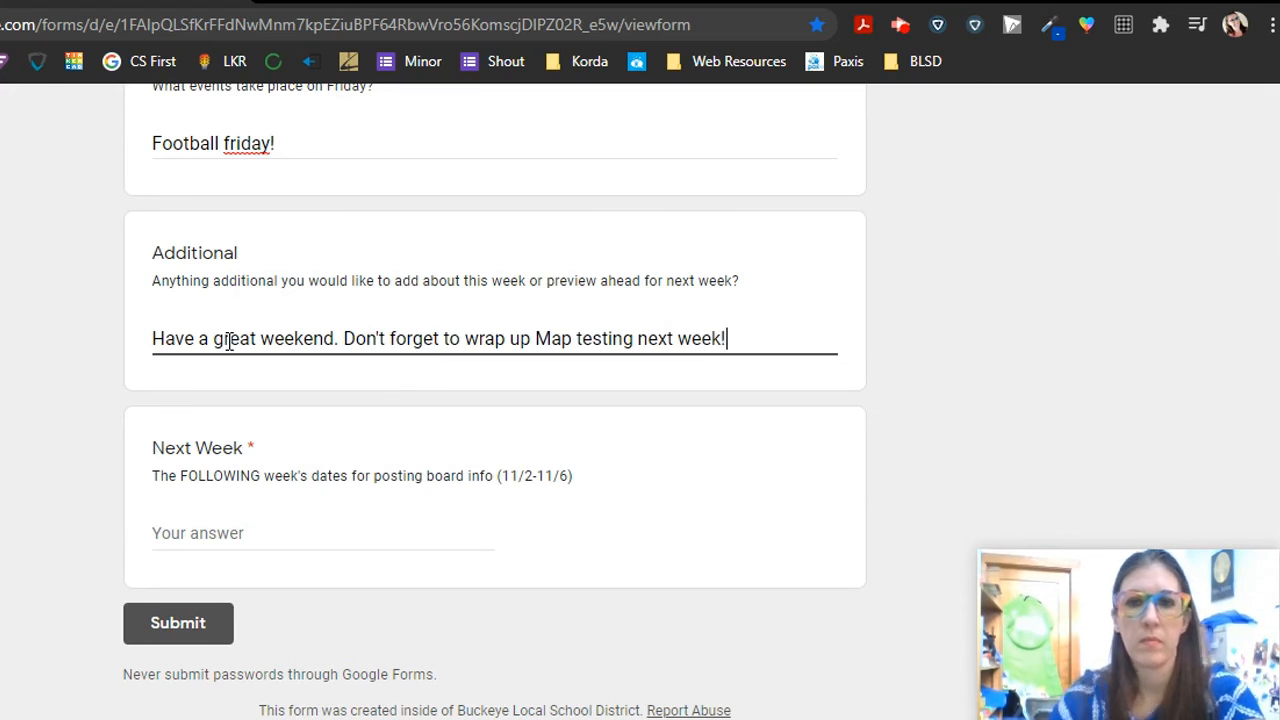
# - Enter next week as 2/1-2/5 and submit the response
pyautogui.click(244, 535)
pyautogui.write('2/1-2/5')
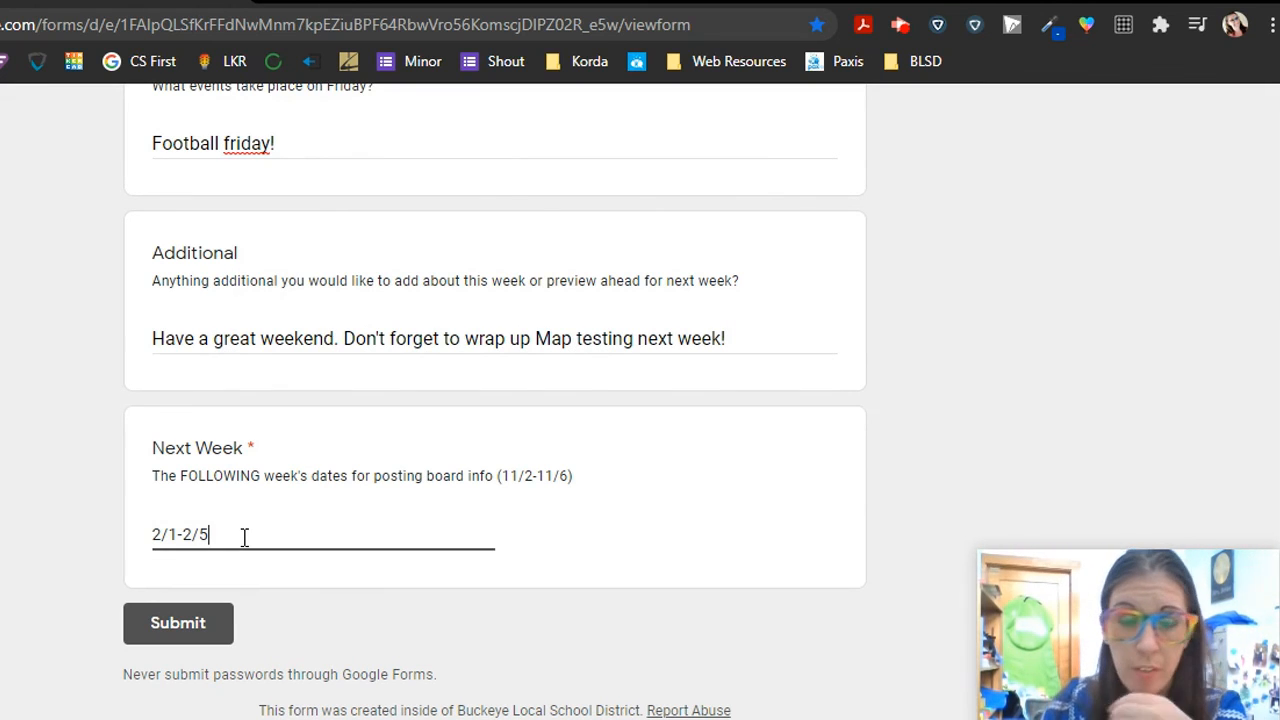
pyautogui.click(177, 623)
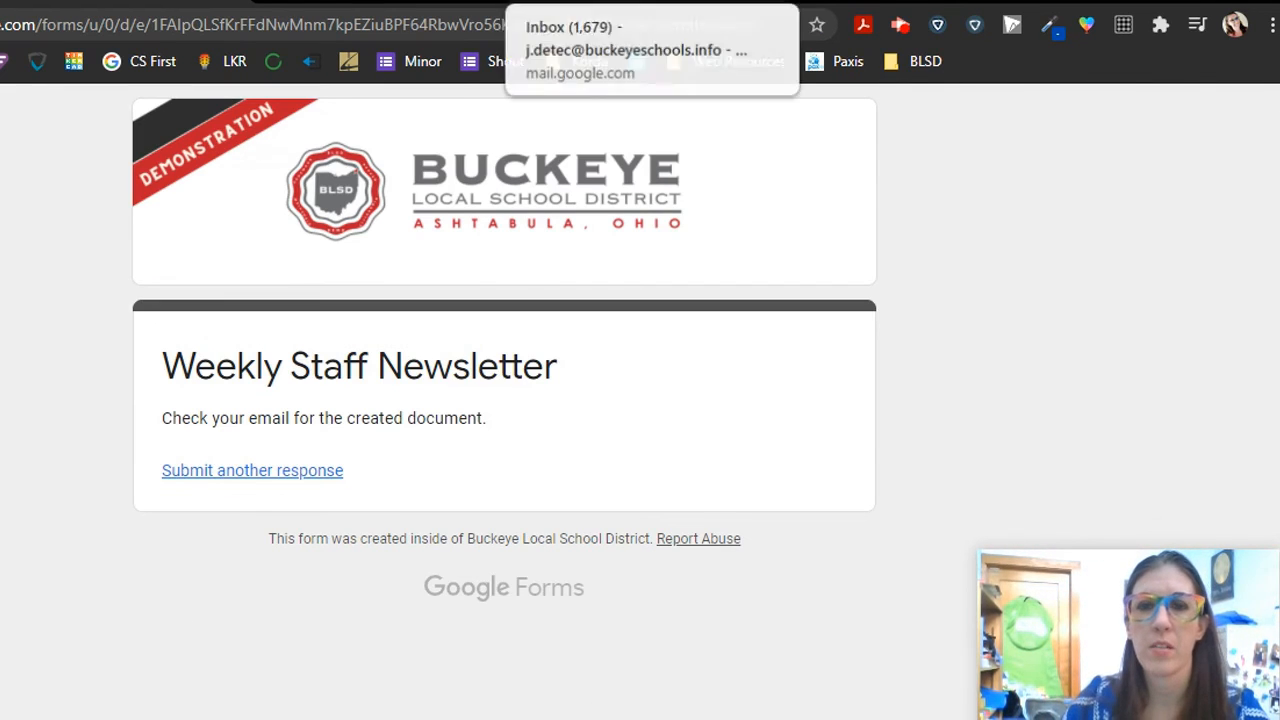
pyautogui.click(620, 3)
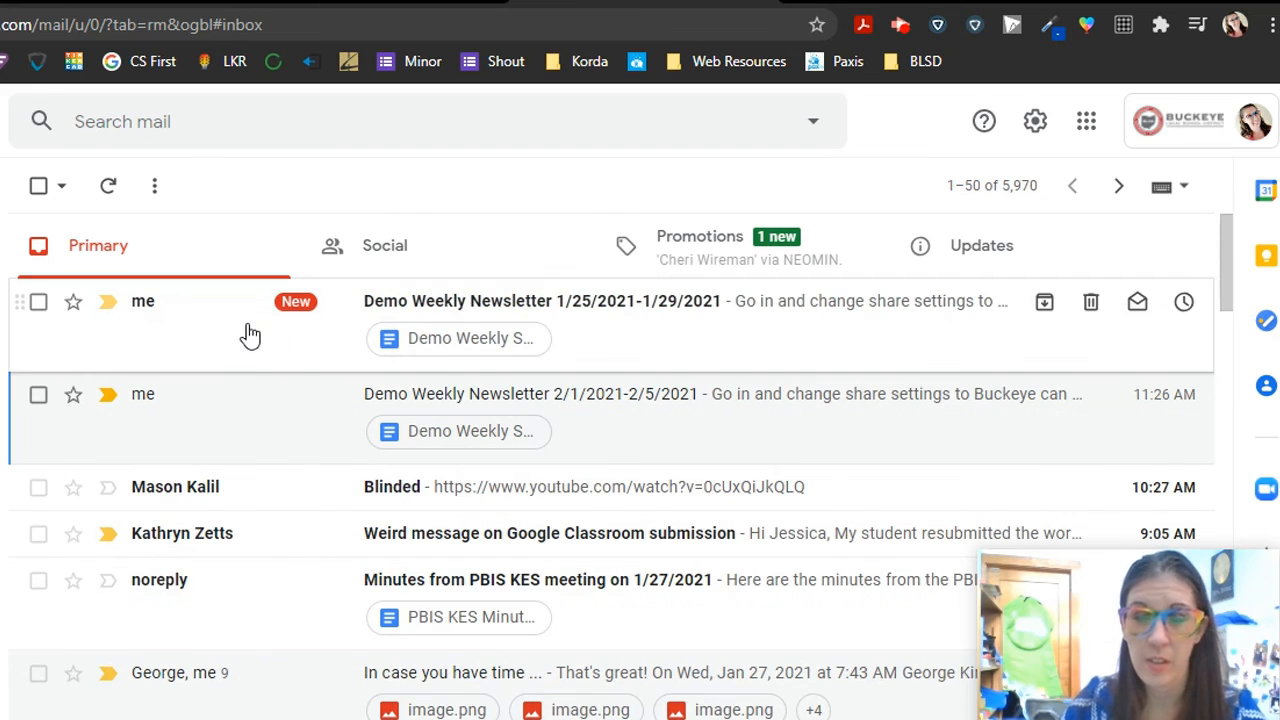
# - Open the newest Demo Weekly Newsletter 1/25/2021-1/29/2021 email and its merged Google Doc
pyautogui.click(800, 310)
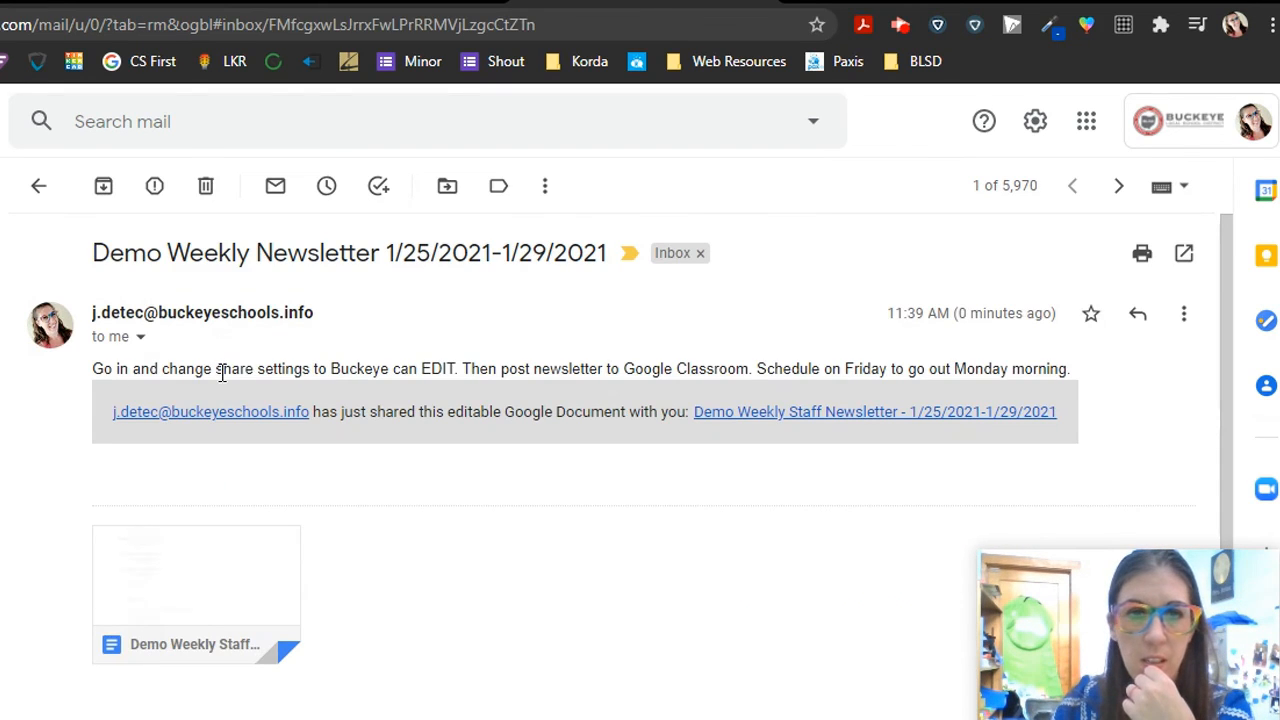
pyautogui.click(220, 553)
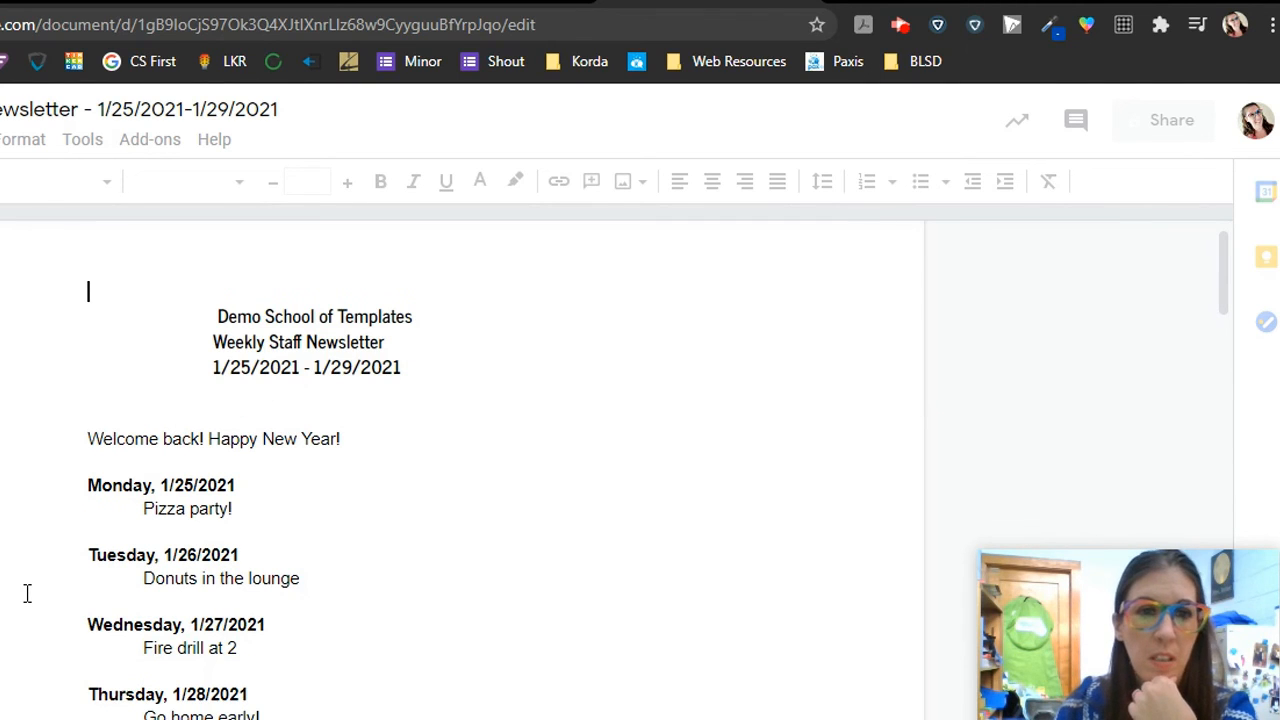
# - Set the 1/25–1/29 newsletter's link so Buckeye Local School District users can edit
pyautogui.scroll(-10, 322, 617)
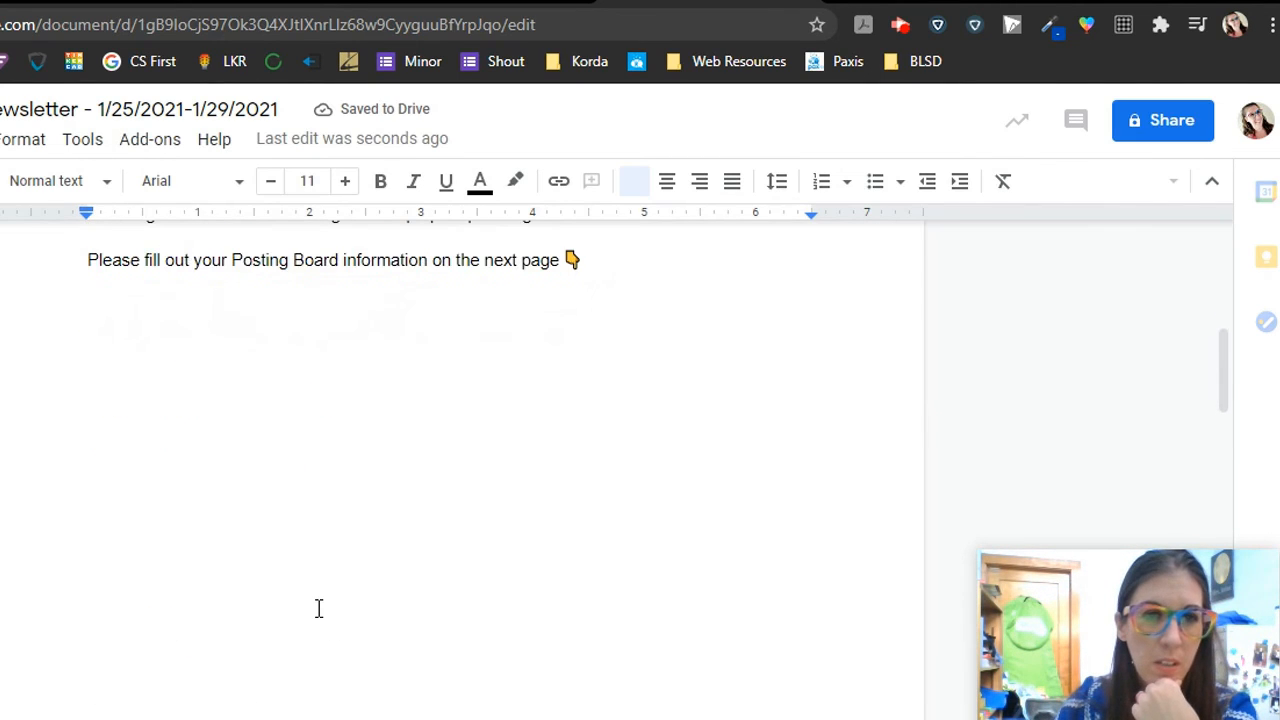
pyautogui.scroll(-10, 319, 608)
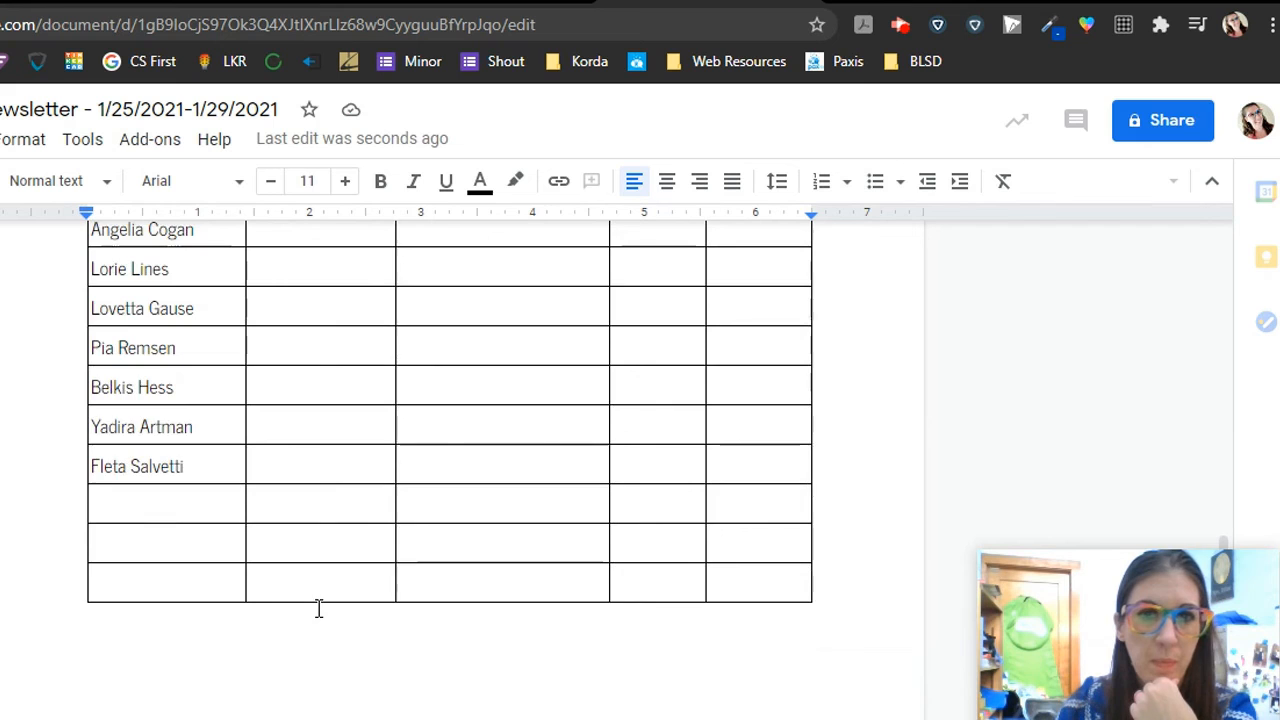
pyautogui.scroll(15, 319, 608)
pyautogui.hotkey('ctrl', 'Home')
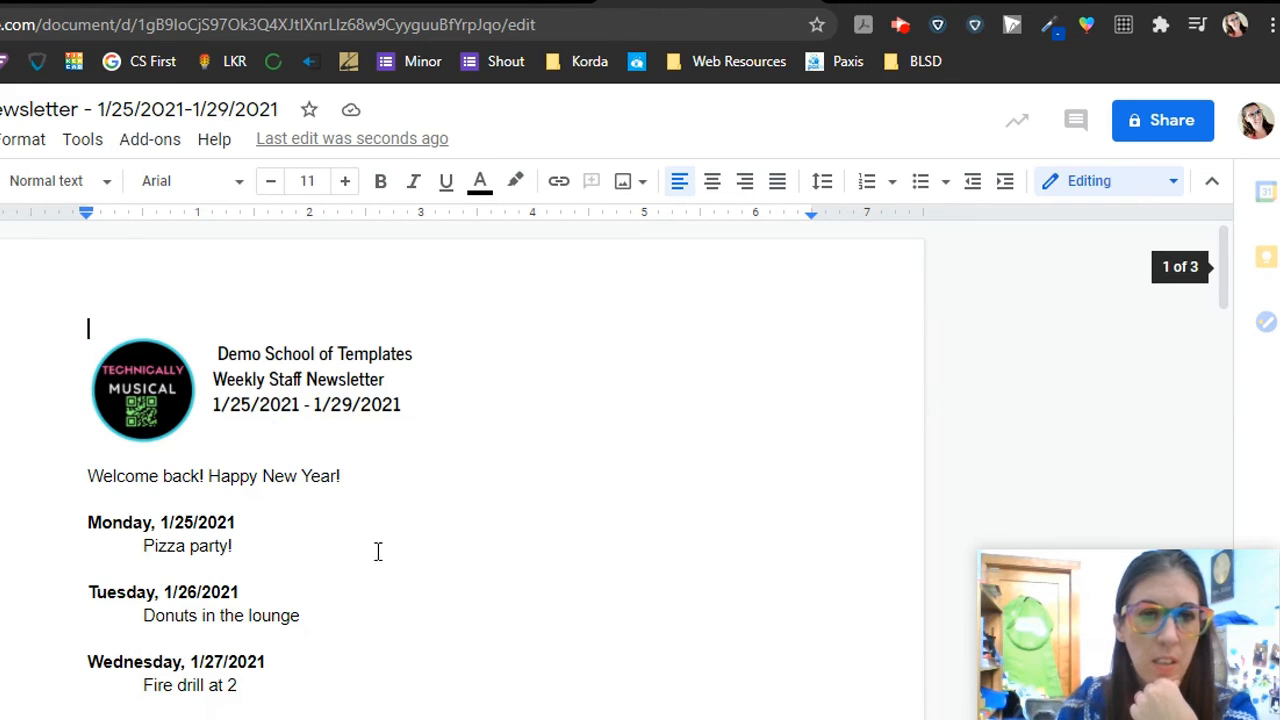
pyautogui.click(1158, 120)
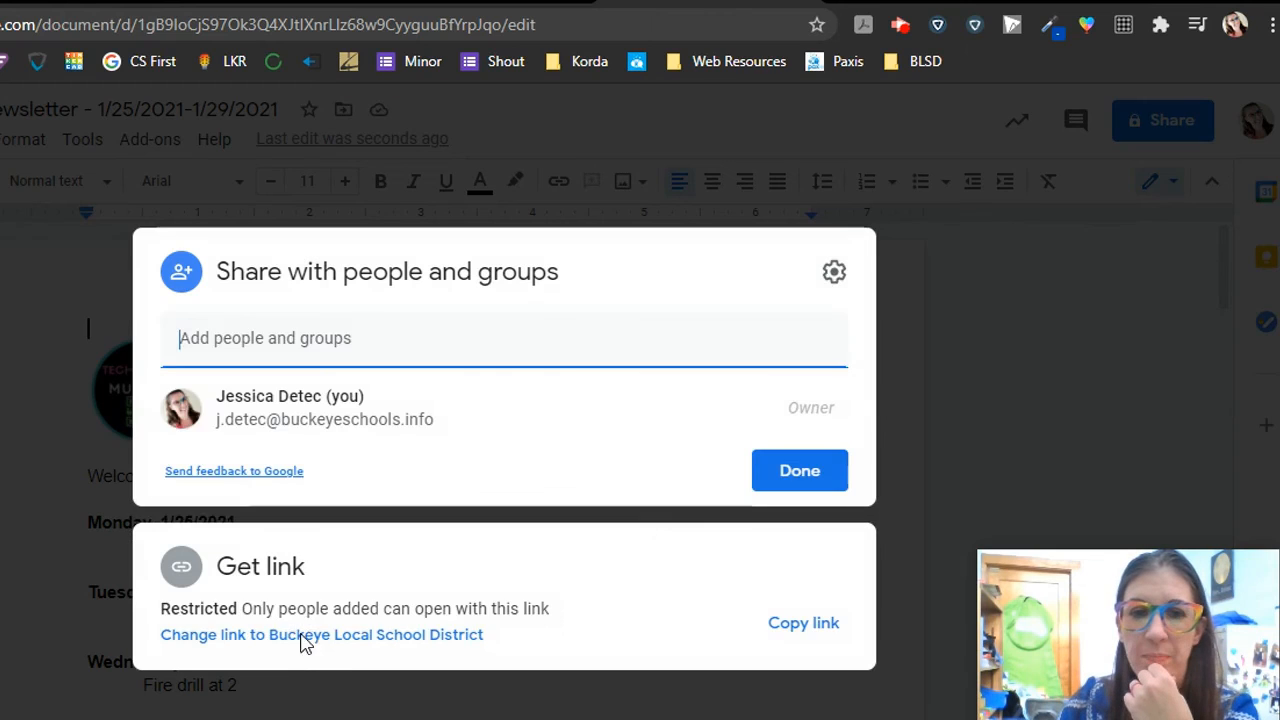
pyautogui.click(302, 637)
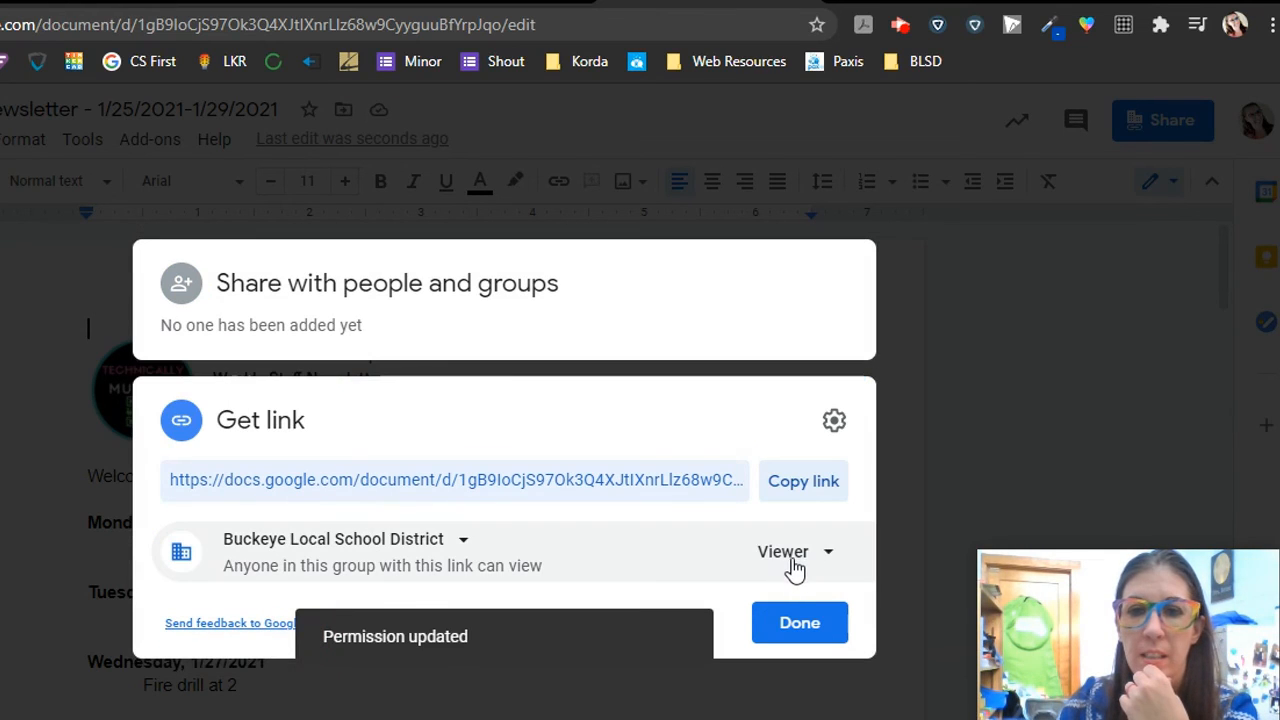
pyautogui.click(795, 560)
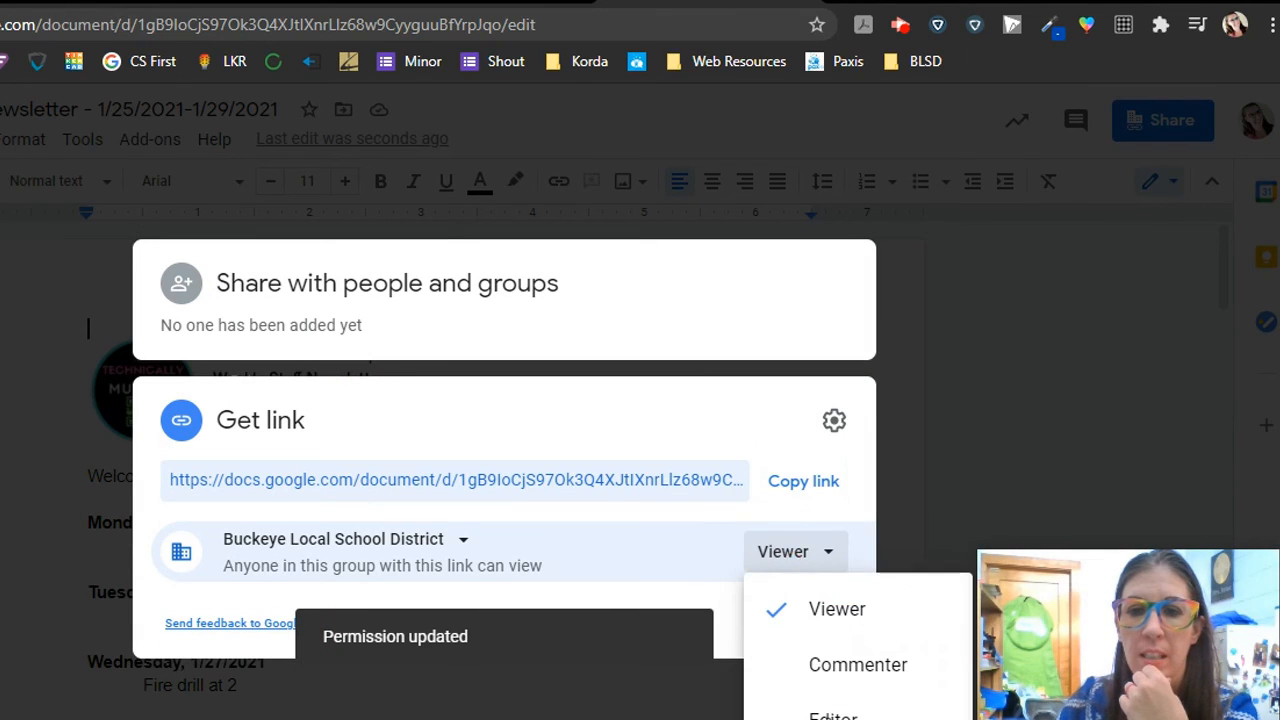
pyautogui.click(822, 698)
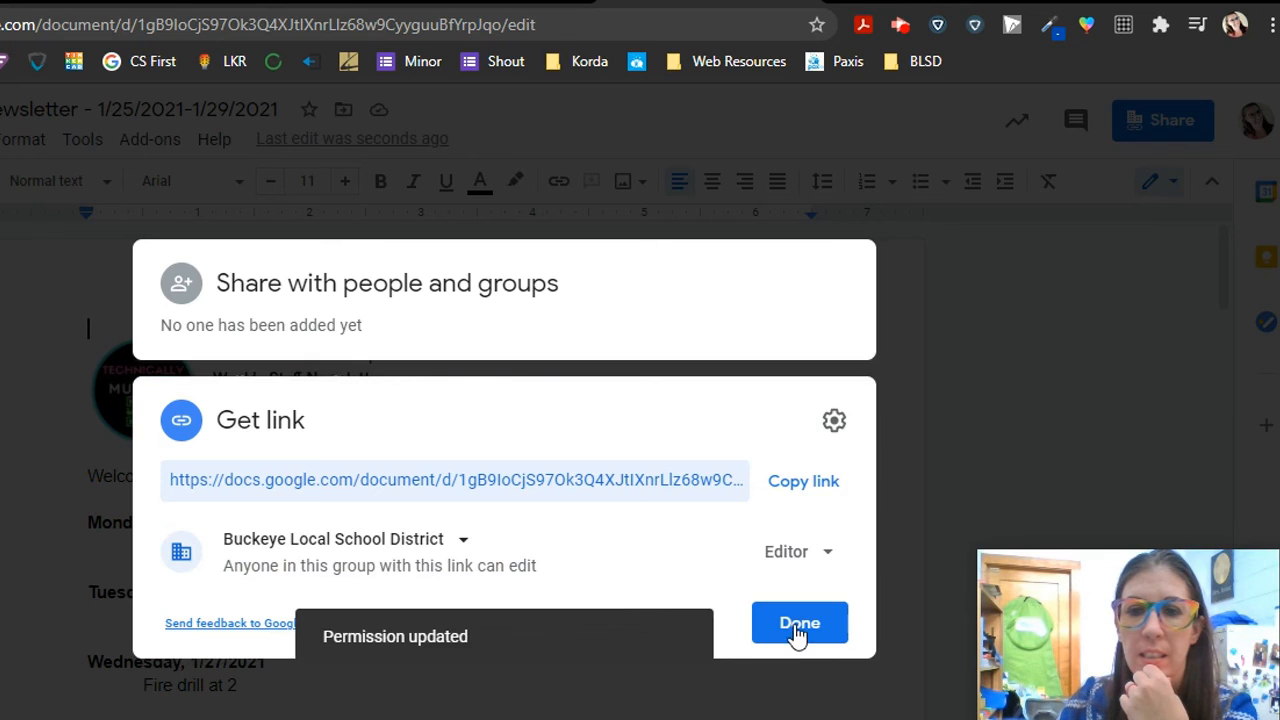
pyautogui.click(795, 630)
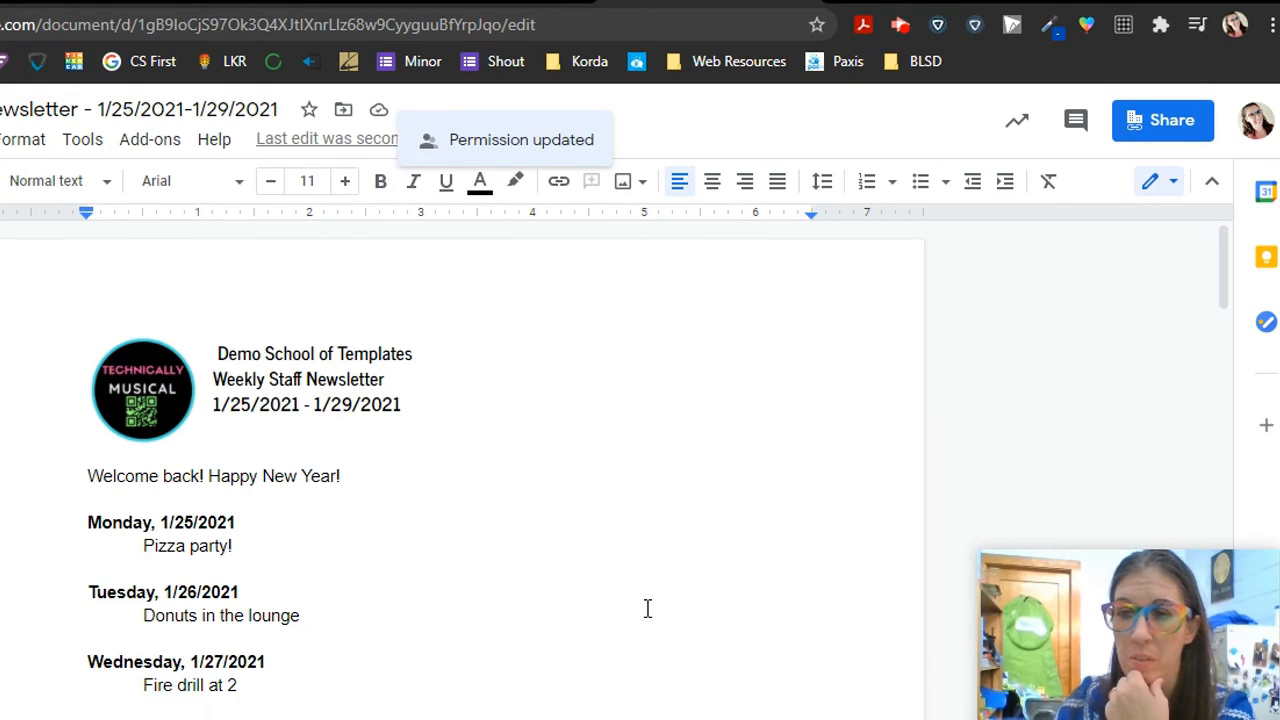